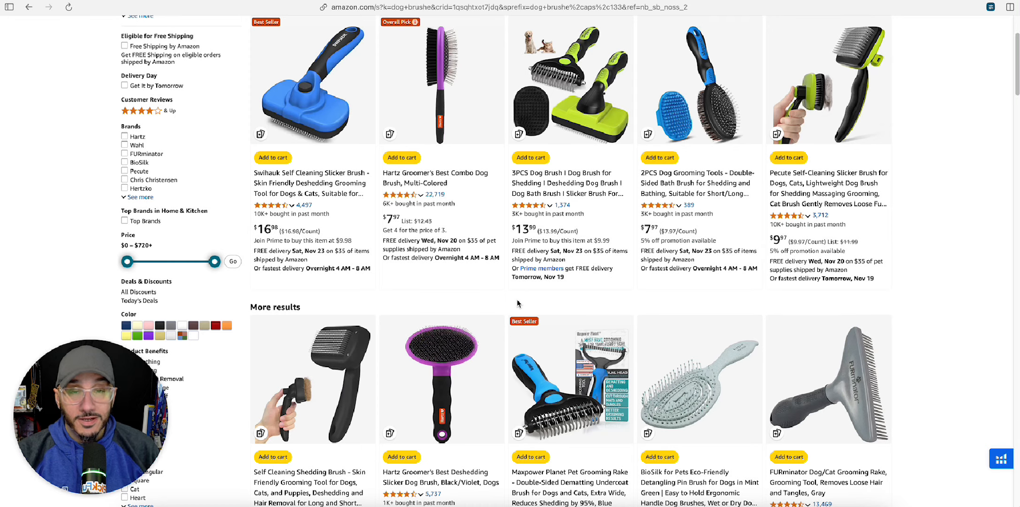
Examine the dog brush search results, comparing the product images, ratings and prices in the first two rows.
scroll(518, 302, "up", 5)
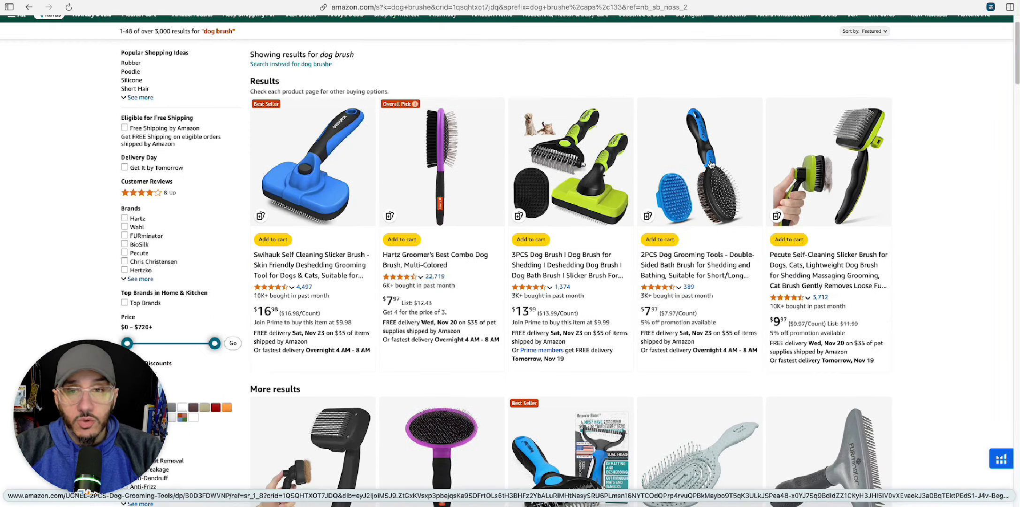
scroll(711, 163, "down", 2)
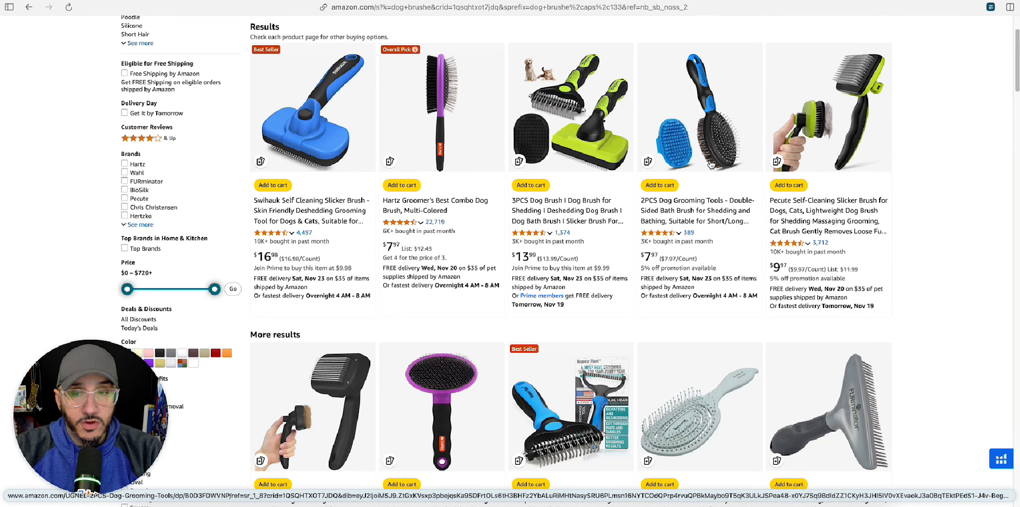
scroll(711, 164, "down", 1)
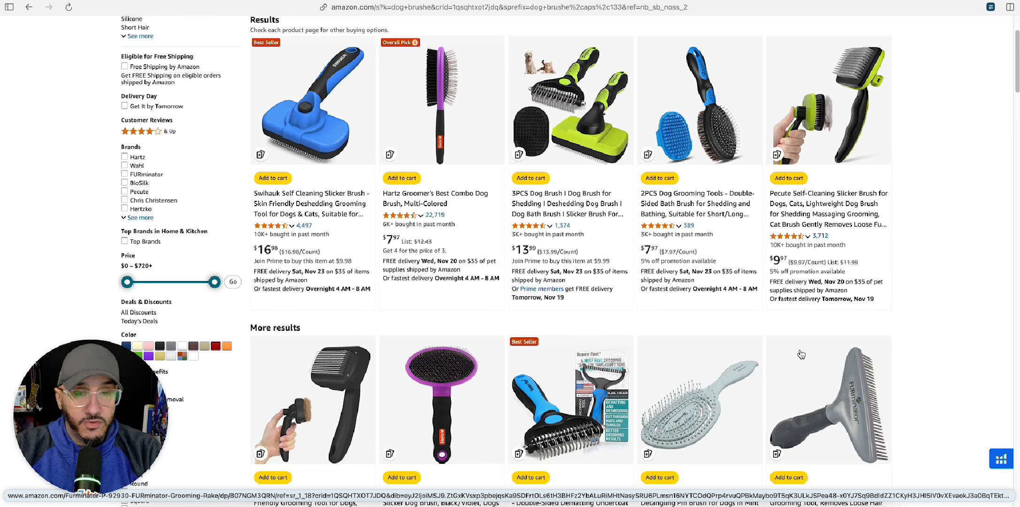
scroll(801, 354, "down", 2)
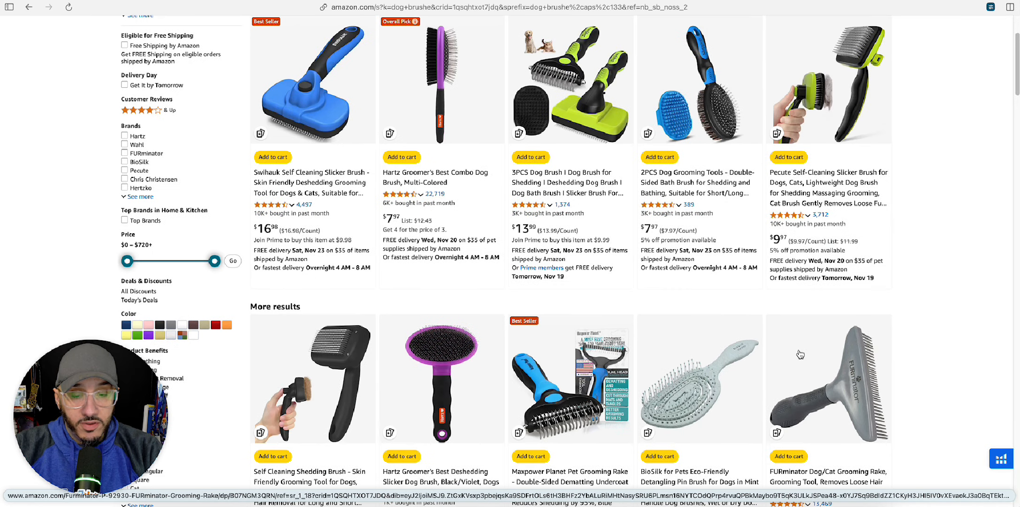
scroll(414, 443, "up", 1)
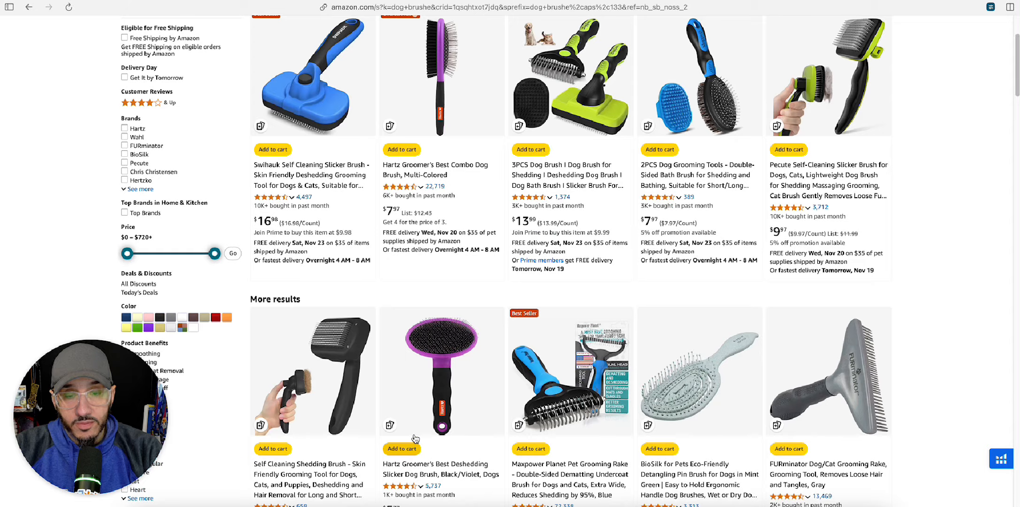
scroll(434, 438, "up", 1)
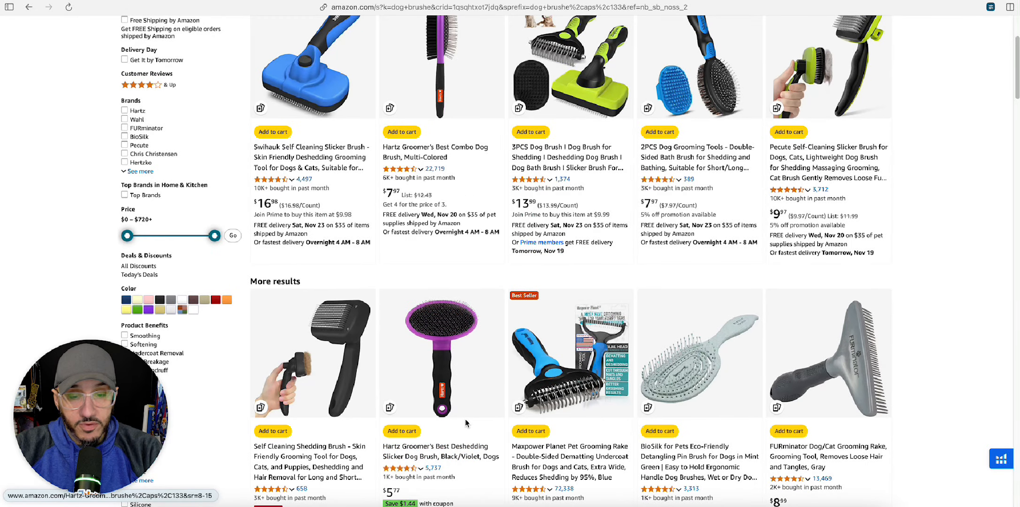
scroll(464, 422, "down", 1)
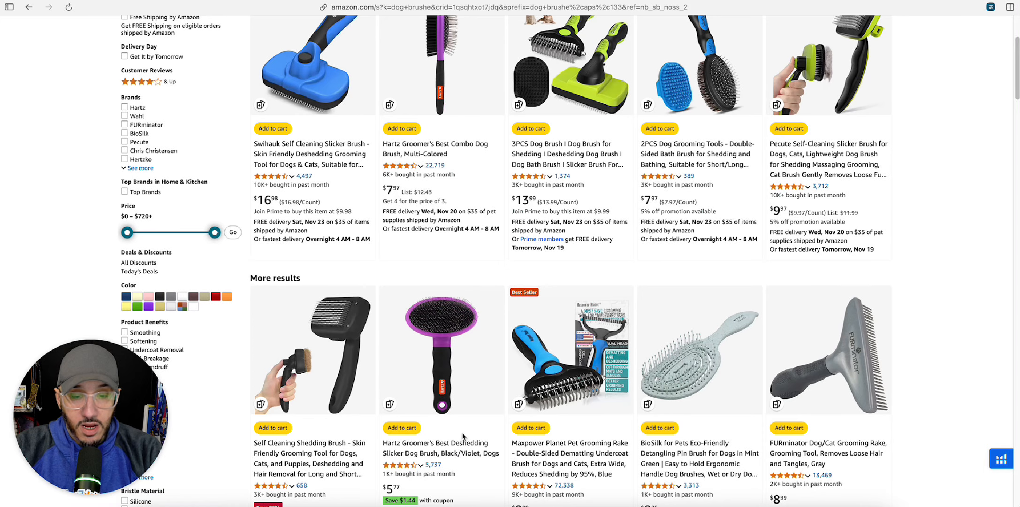
scroll(464, 432, "up", 1)
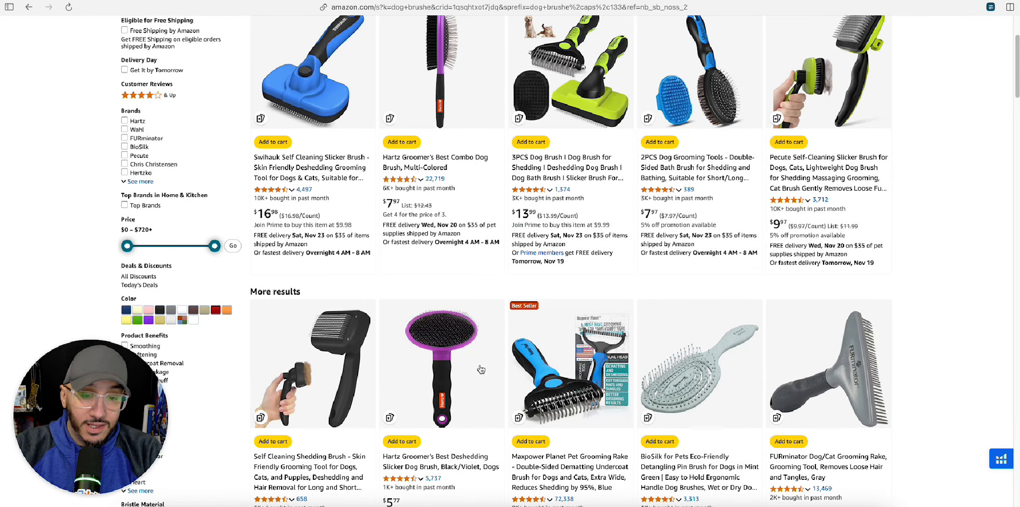
scroll(489, 373, "up", 2)
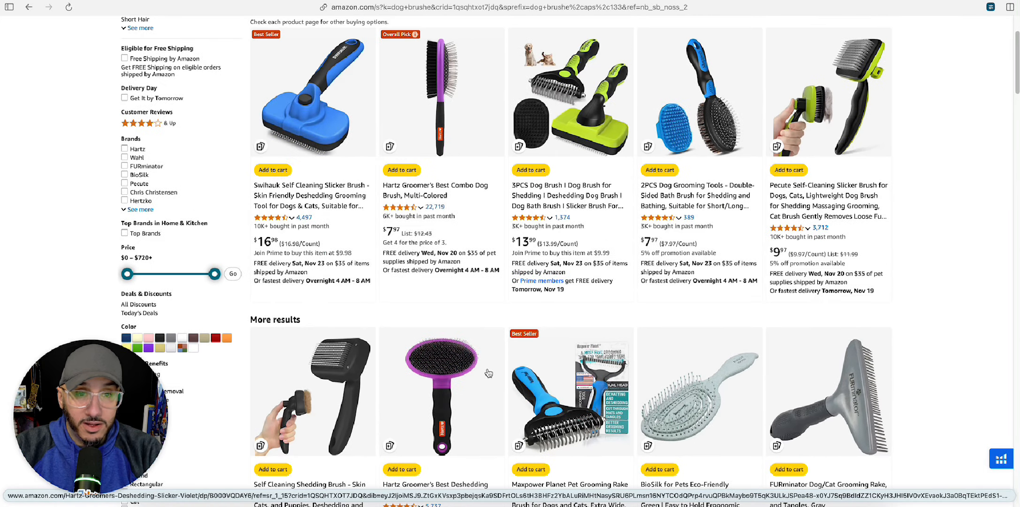
scroll(488, 373, "up", 1)
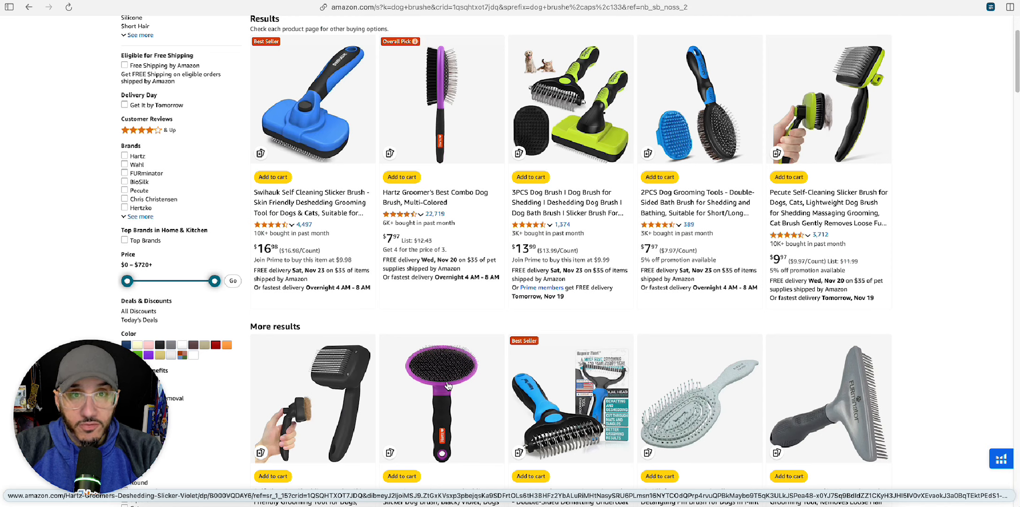
Capture a screenshot of the first two rows of dog brush results and open it for annotation.
key("shift+super+4")
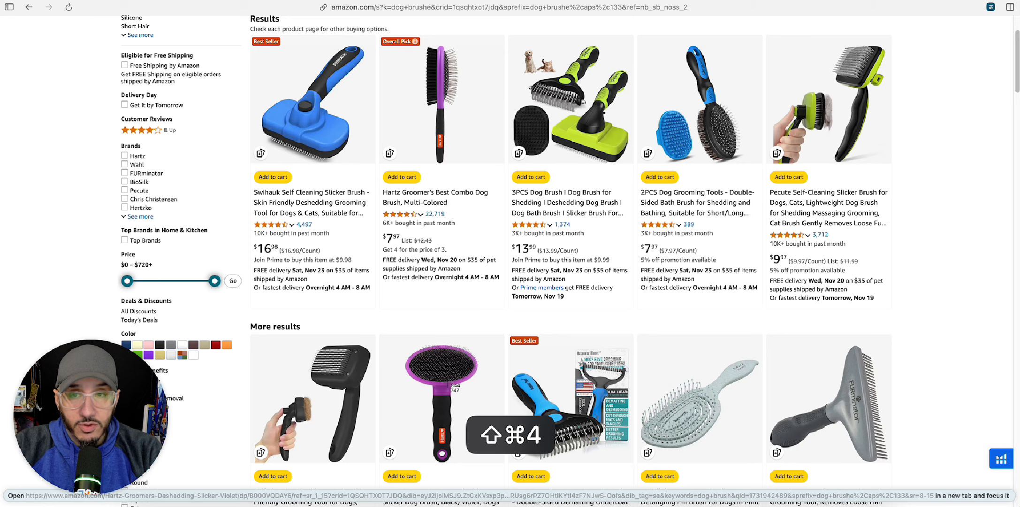
left_click_drag(249, 37, 924, 487)
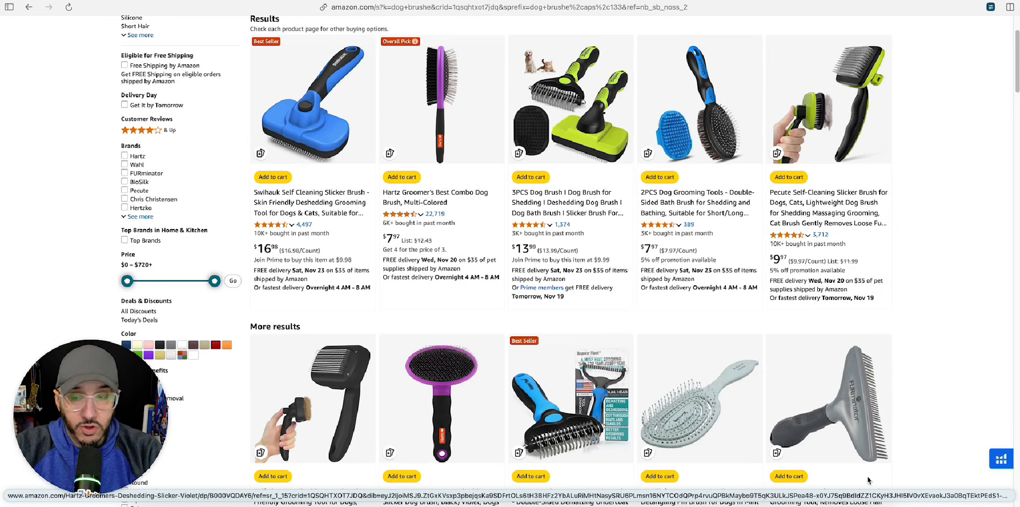
left_click(23, 498)
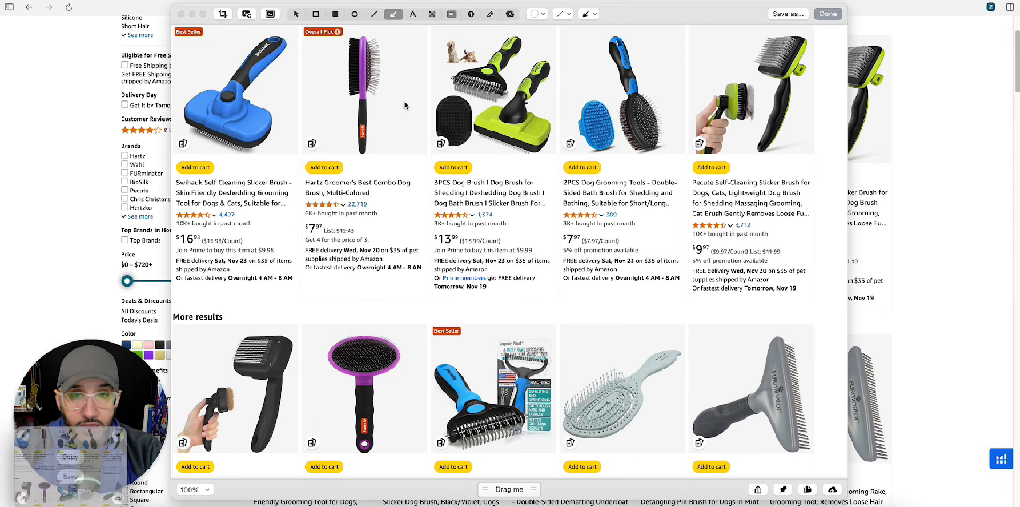
Pixelate the titles, ratings and prices beneath the first row of products in the screenshot and finish annotating.
left_click_drag(628, 19, 666, 10)
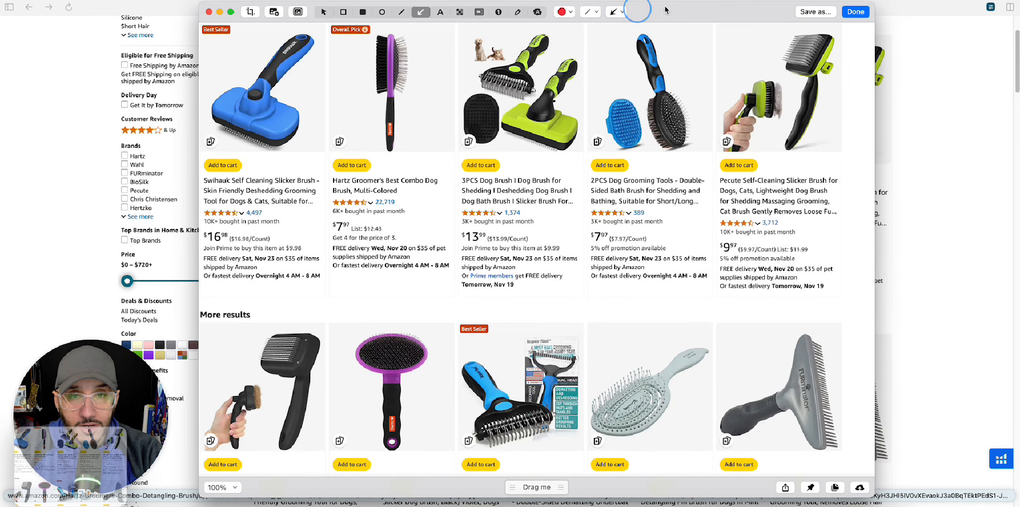
left_click(457, 14)
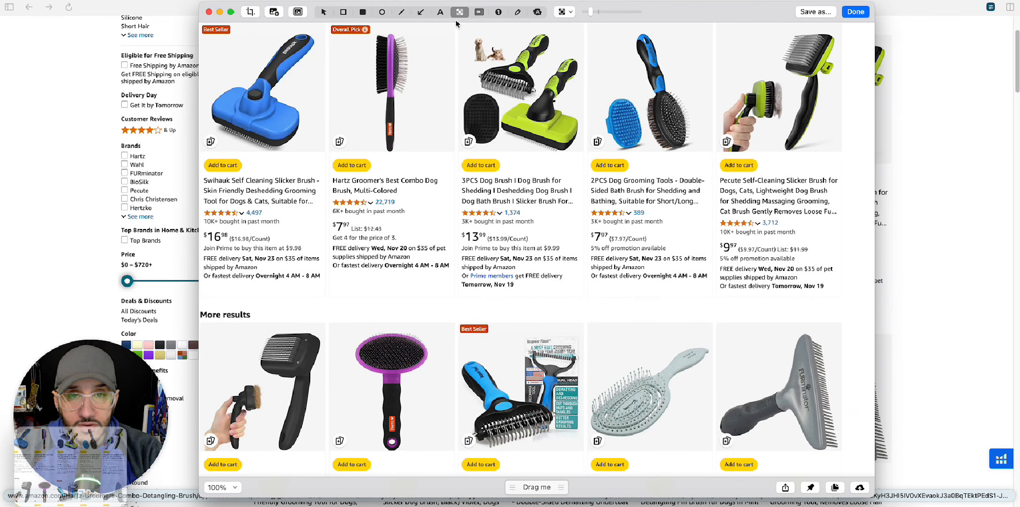
mouse_move(202, 156)
left_mouse_down()
mouse_move(661, 227)
mouse_move(854, 276)
mouse_move(866, 298)
left_mouse_up()
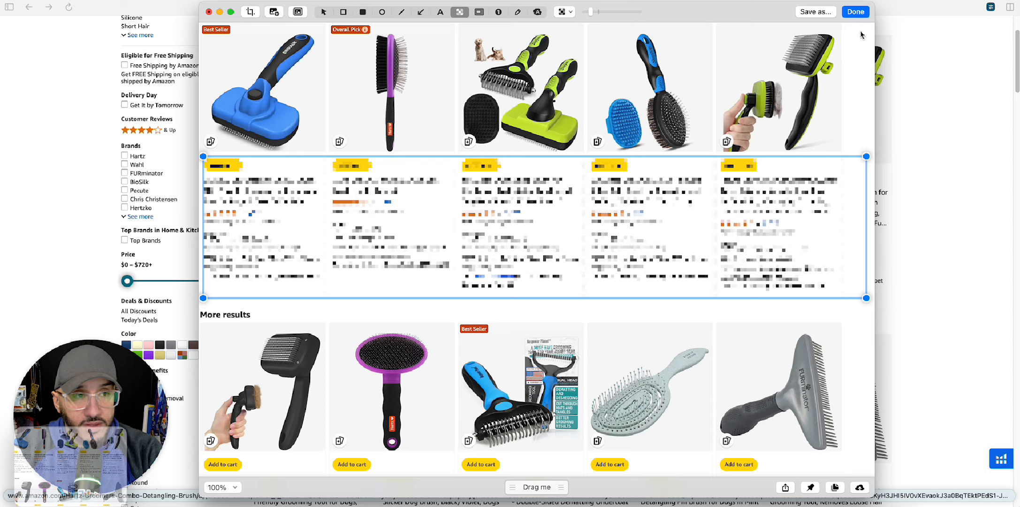
left_click(855, 12)
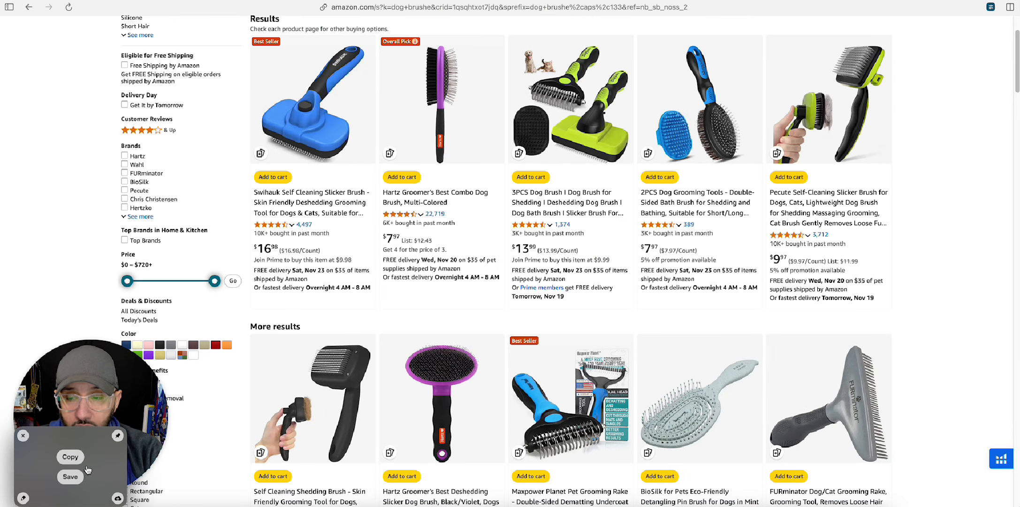
Save the search-results screenshot as a file in the Downloads folder.
right_click(94, 463)
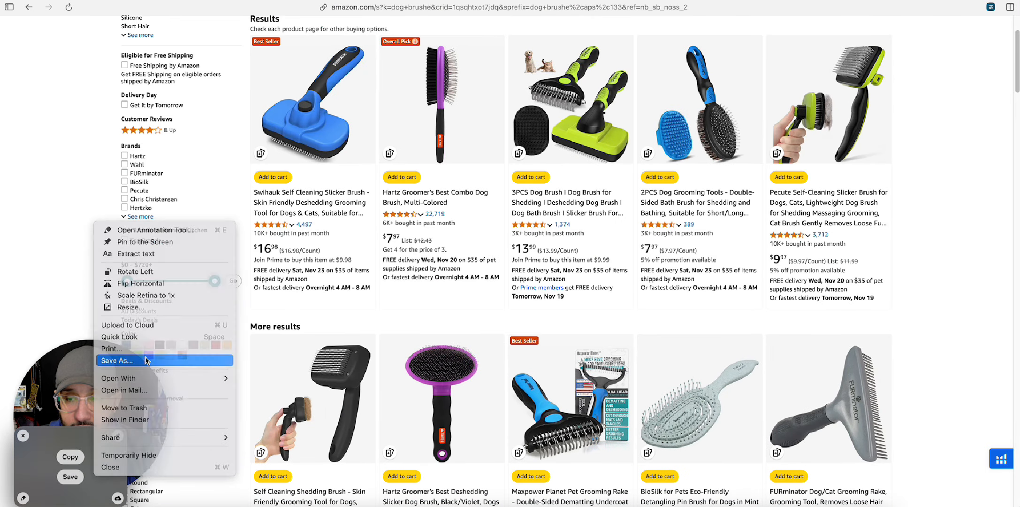
left_click(242, 175)
key("super+s")
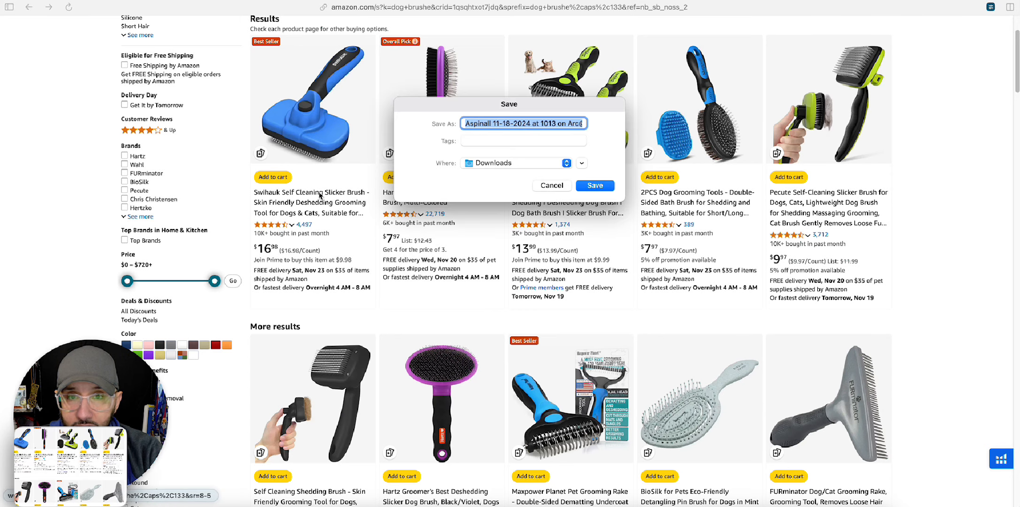
left_click(610, 186)
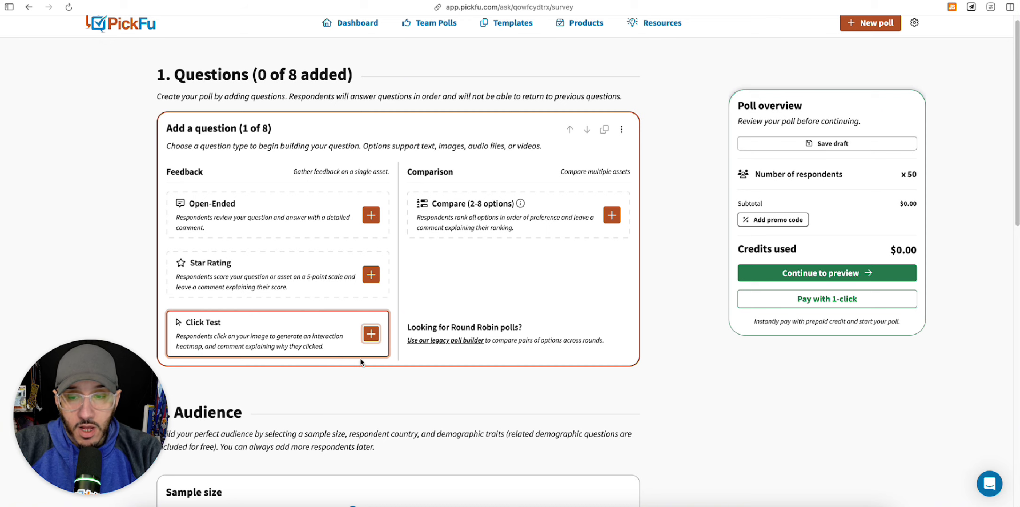
In the PickFu poll, add a Click Test question and upload the saved search-results screenshot as its image.
left_click(371, 334)
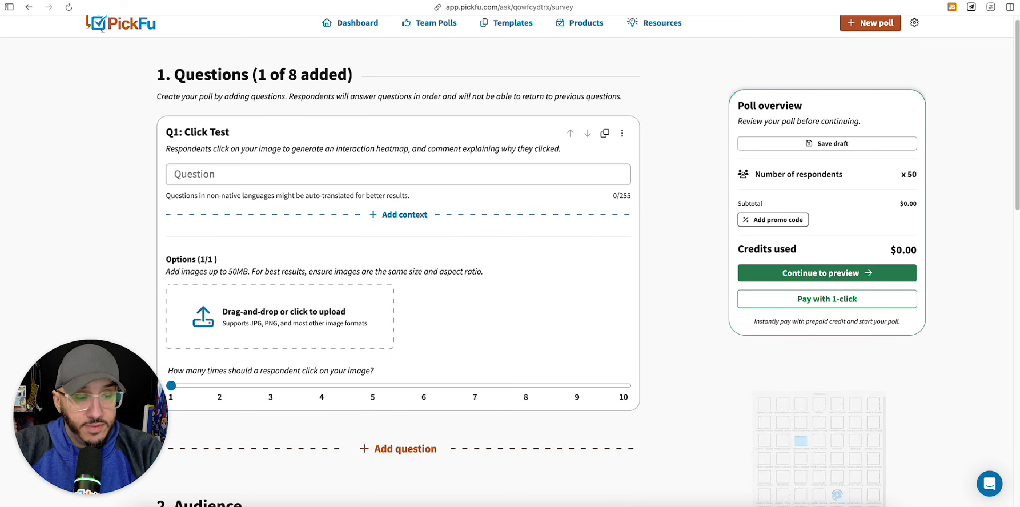
left_click(851, 498)
left_click_drag(603, 106, 319, 312)
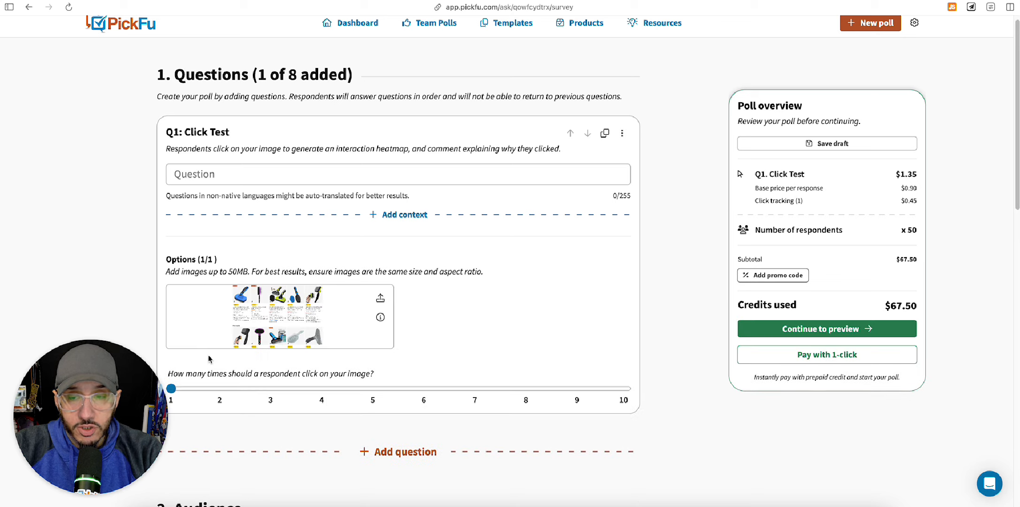
Use the suggested question "If you were shopping on Amazon, which product would you rather buy?" and insert "for a dog brush" after "Amazon".
left_click(232, 172)
left_click(244, 211)
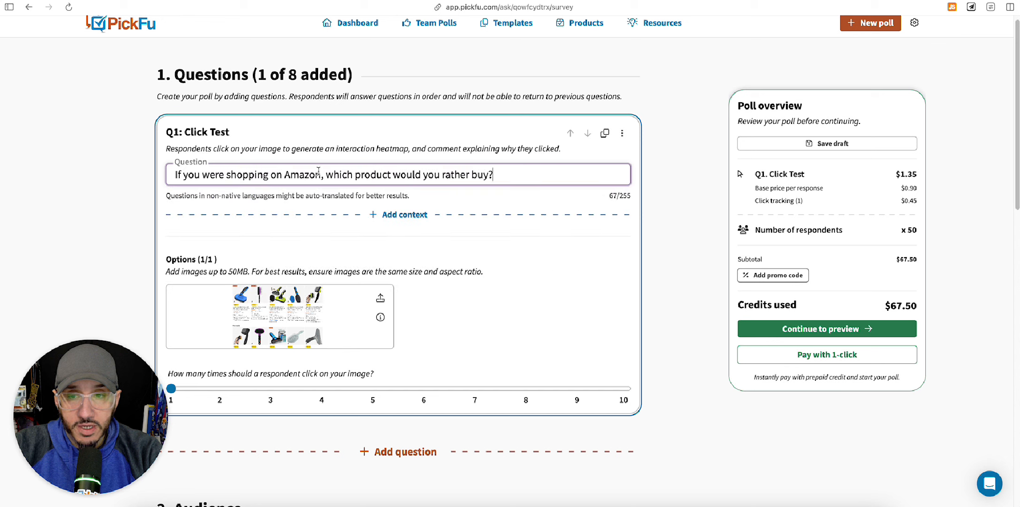
left_click(323, 174)
type("for a dog p")
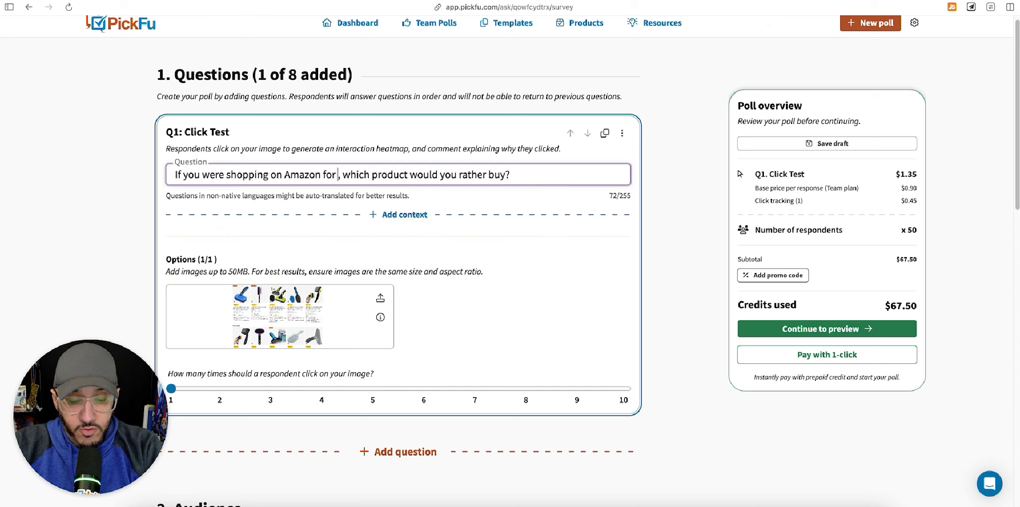
key("BackSpace")
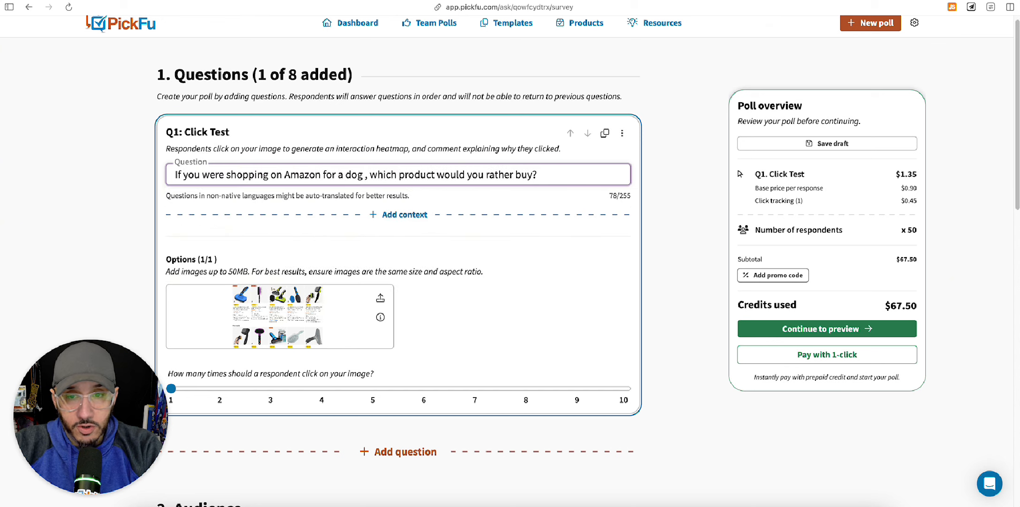
type("brush")
Append "Please click on the first one that grabs your attention to purchase." to the end of the question.
left_click(587, 174)
type("Plea")
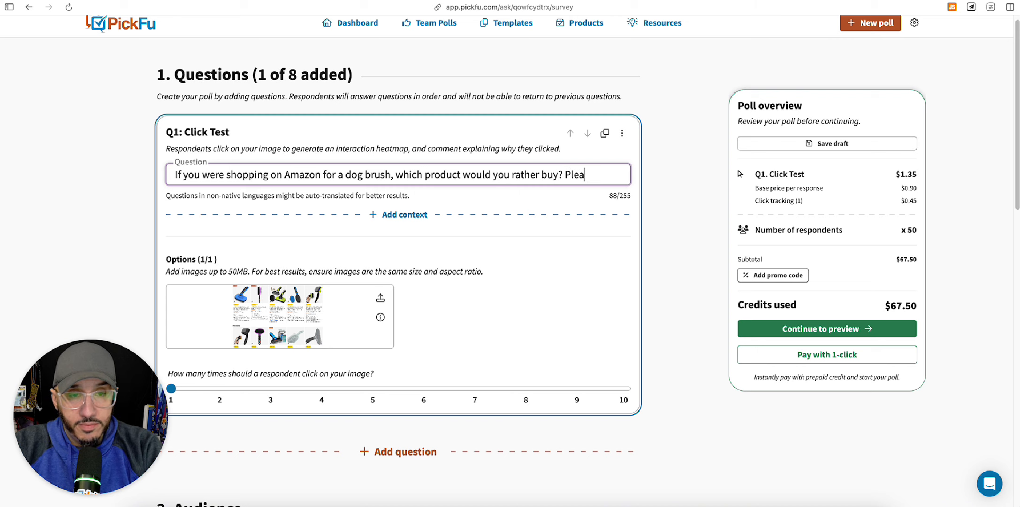
type("se click on ")
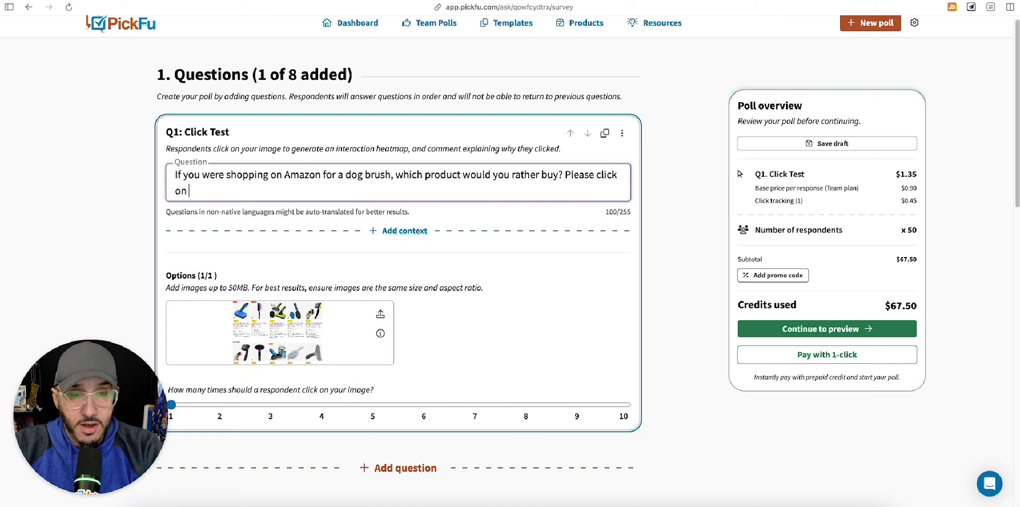
type("the first one th")
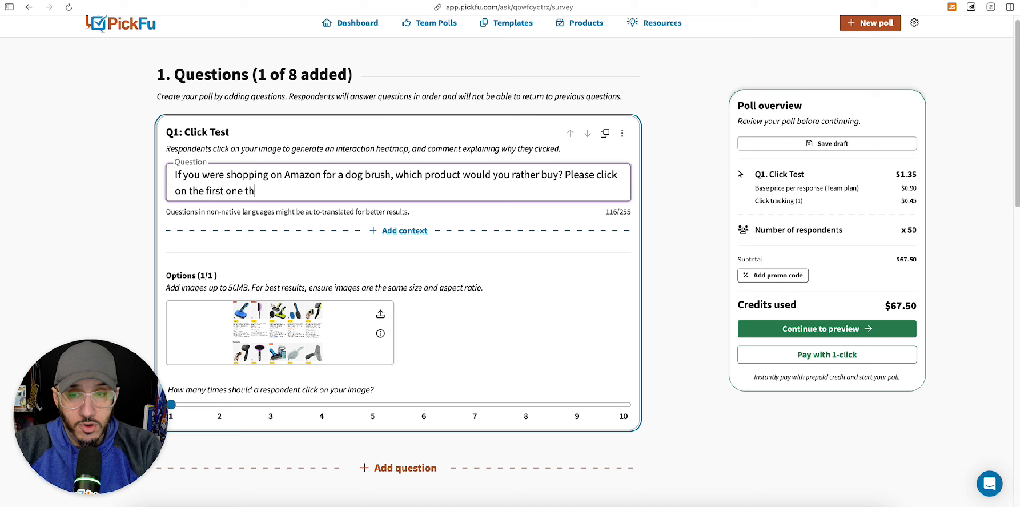
type("at grabs your attent")
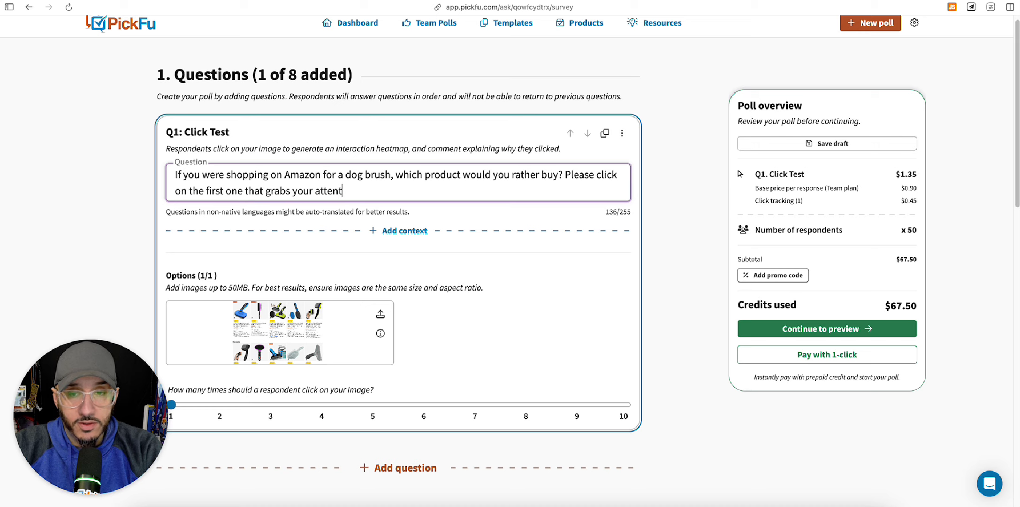
type("ion to purchase.")
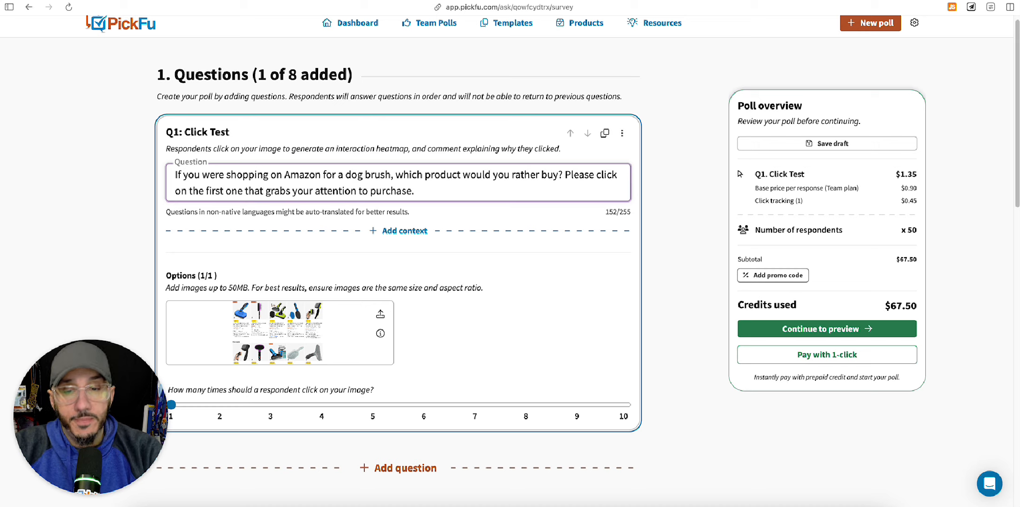
Set the poll's sample size to 15 people and switch the audience type to Target audience.
scroll(574, 220, "down", 7)
left_click_drag(348, 292, 172, 288)
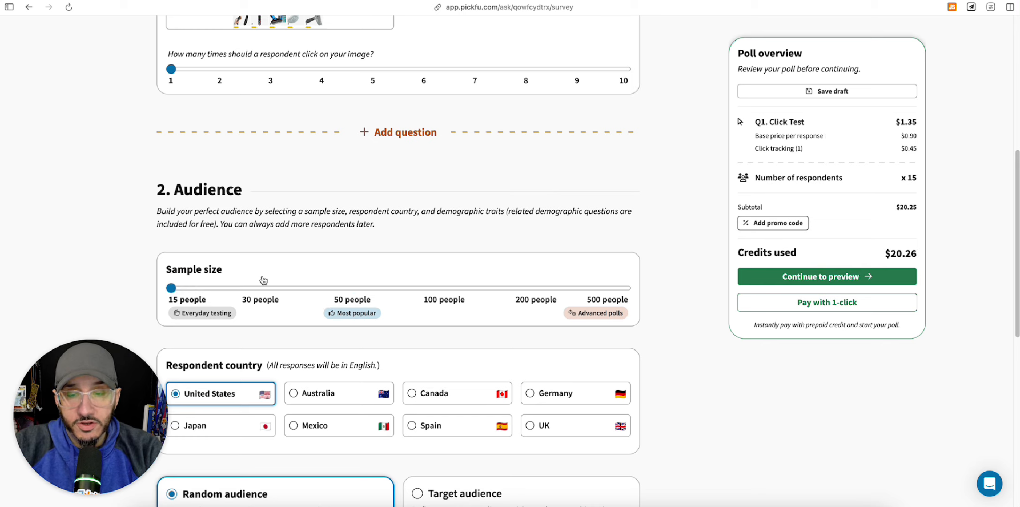
scroll(258, 284, "down", 4)
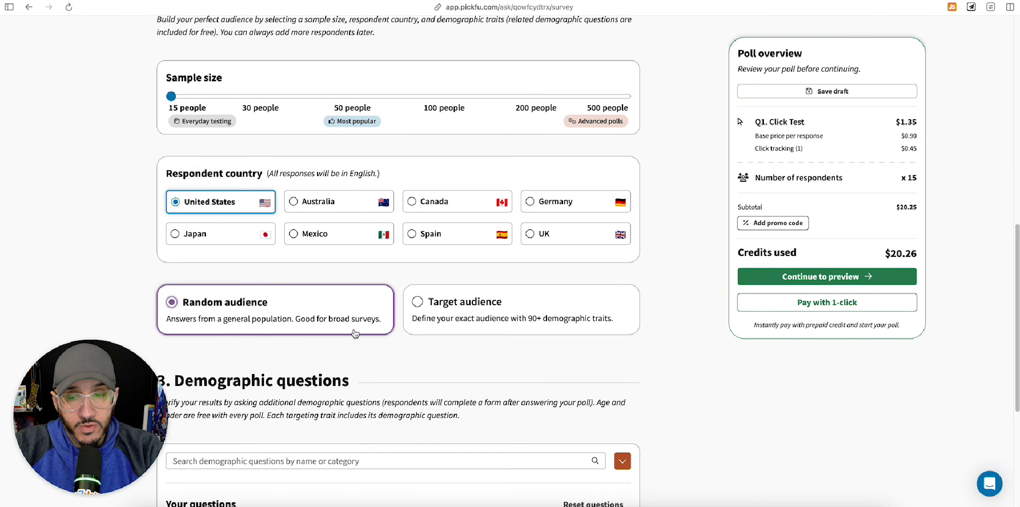
left_click(420, 301)
scroll(456, 310, "down", 1)
scroll(455, 311, "down", 1)
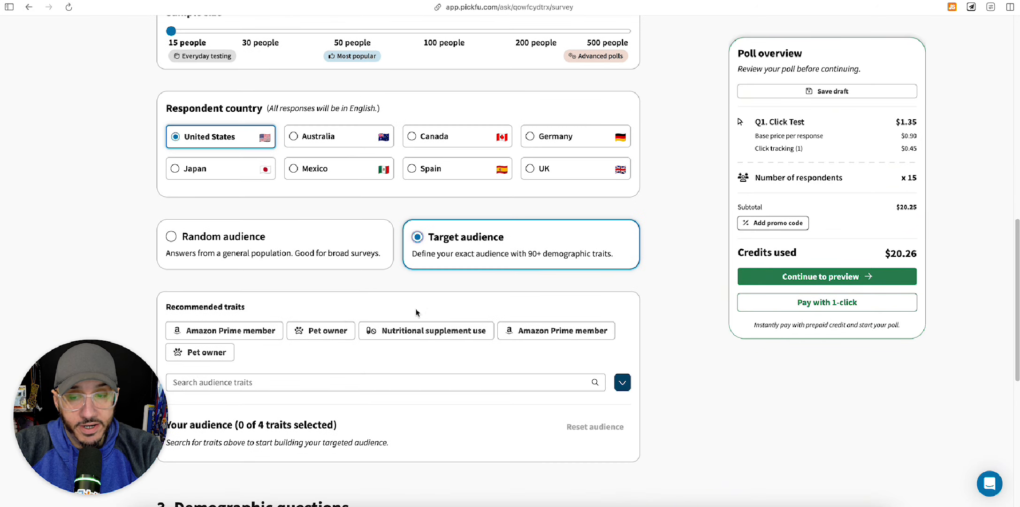
Target the audience traits Amazon Prime member "Yes" and Pet owner "Dog".
left_click(227, 330)
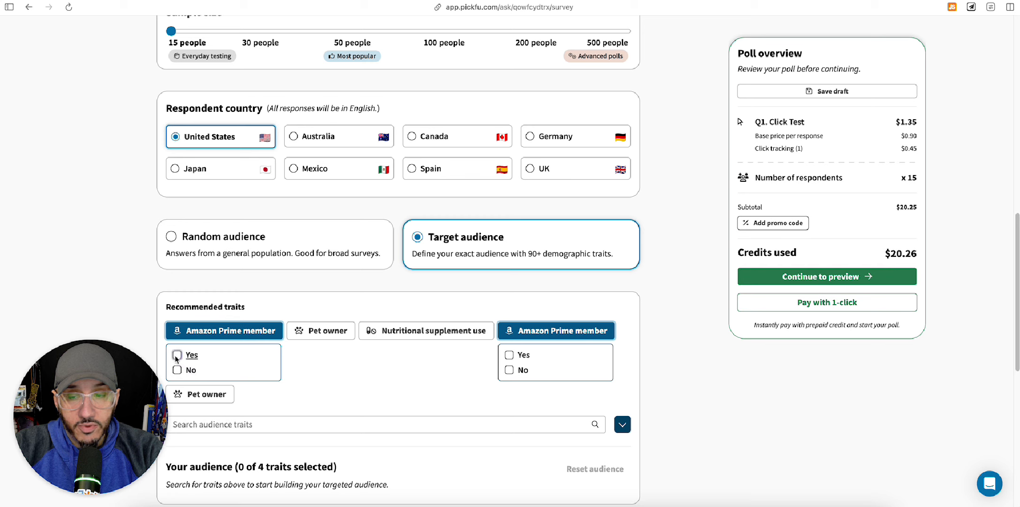
left_click(177, 355)
left_click(200, 393)
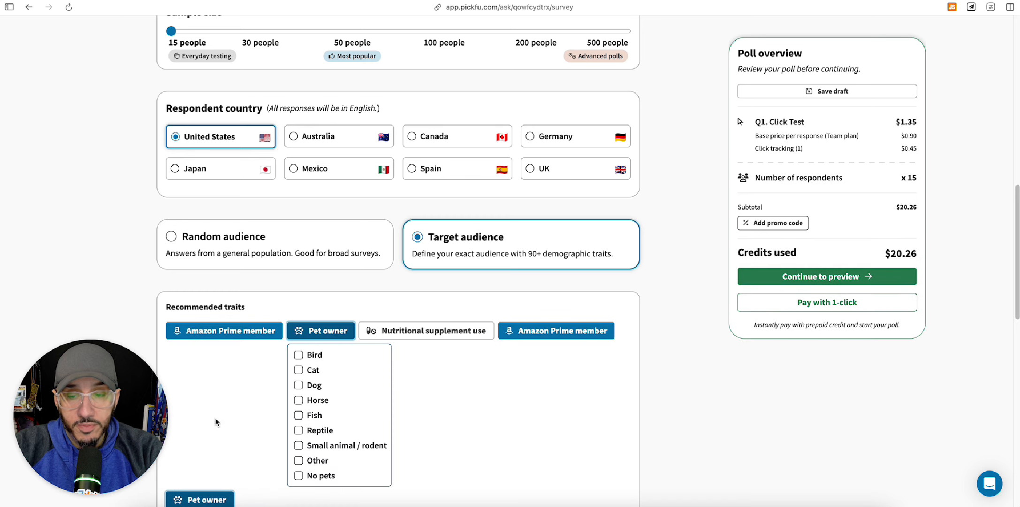
left_click(298, 384)
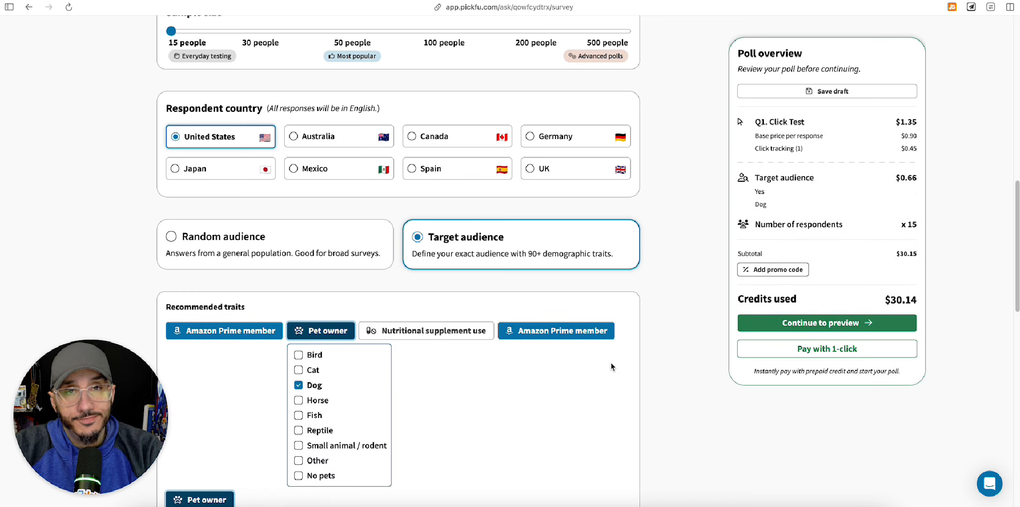
Preview the poll's question and screenshot, and continue to checkout.
scroll(473, 374, "down", 6)
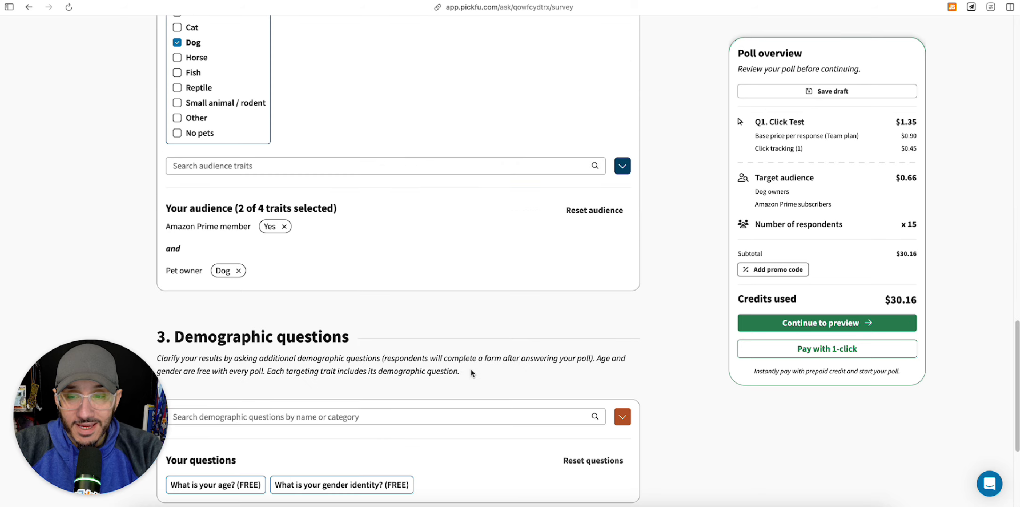
scroll(337, 314, "down", 3)
scroll(338, 322, "down", 2)
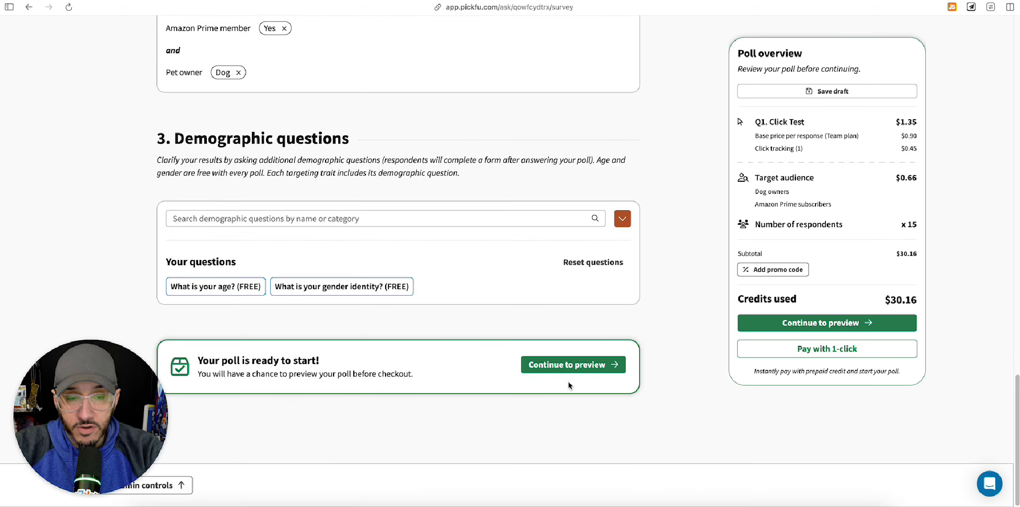
left_click(570, 369)
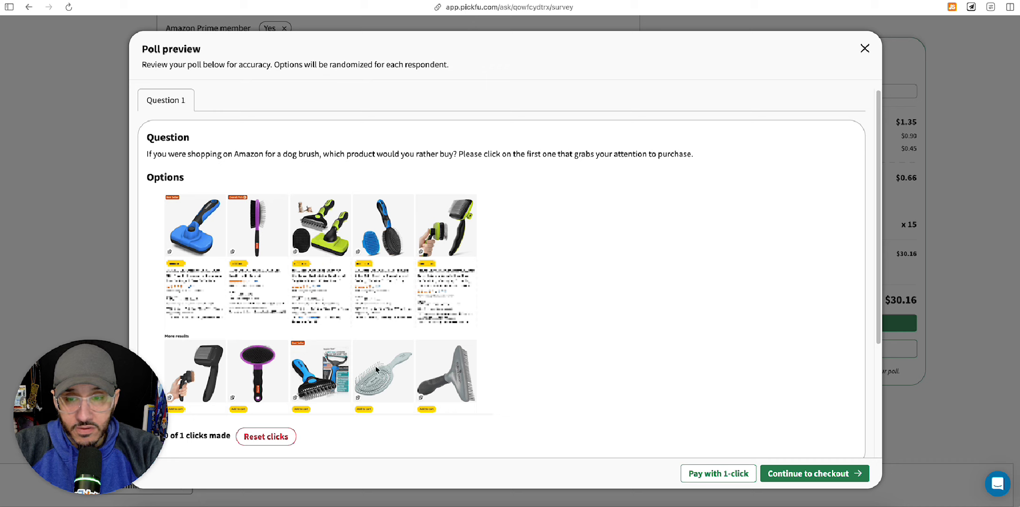
left_click(824, 469)
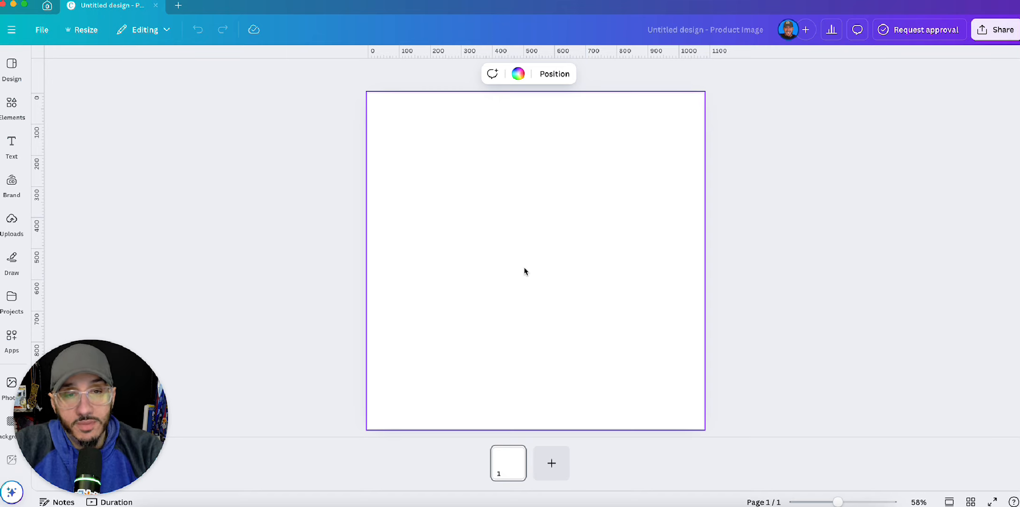
In Canva, paste the copied purple brush image into the blank Product Image design and enlarge it to fill the canvas height.
key("super+v")
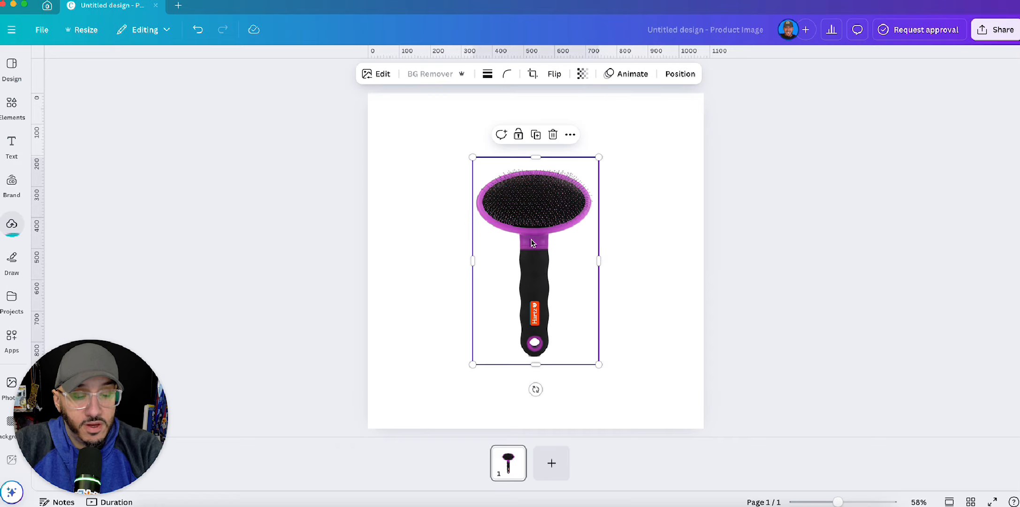
left_click_drag(525, 241, 485, 202)
mouse_move(557, 325)
left_mouse_down()
mouse_move(699, 419)
mouse_move(548, 296)
left_mouse_up()
left_click(834, 261)
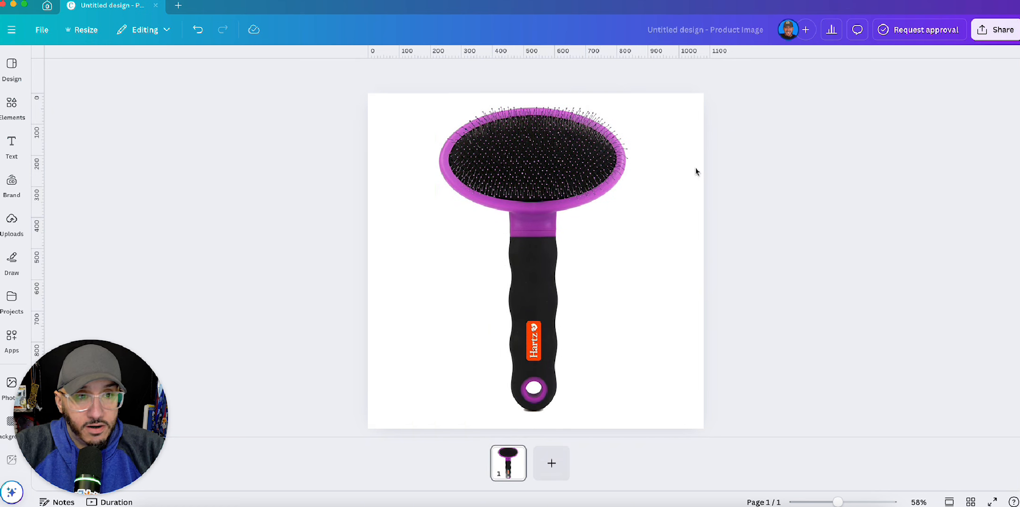
Duplicate the purple brush page and remove the background from the brush image on page 2.
left_click(694, 103)
key("super+d")
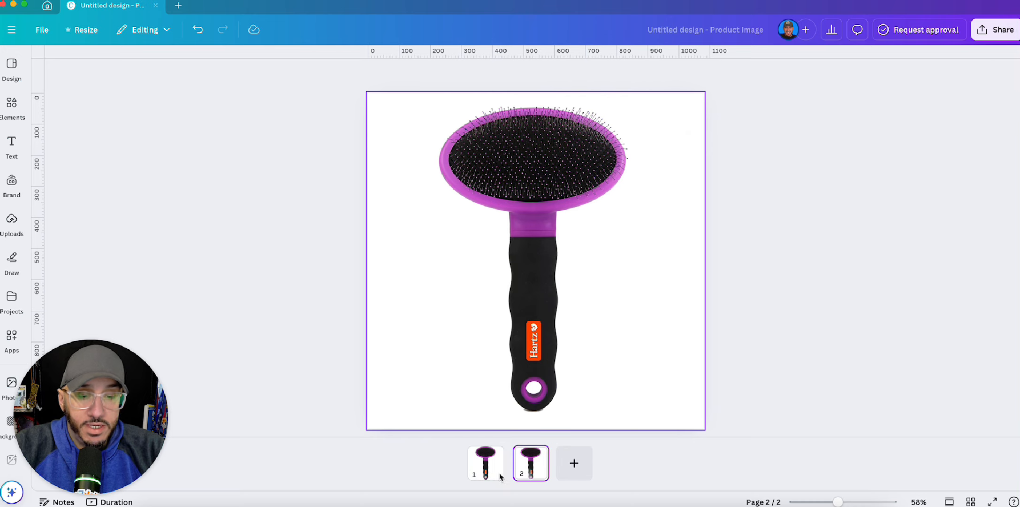
left_click(487, 465)
left_click(528, 464)
left_click(525, 263)
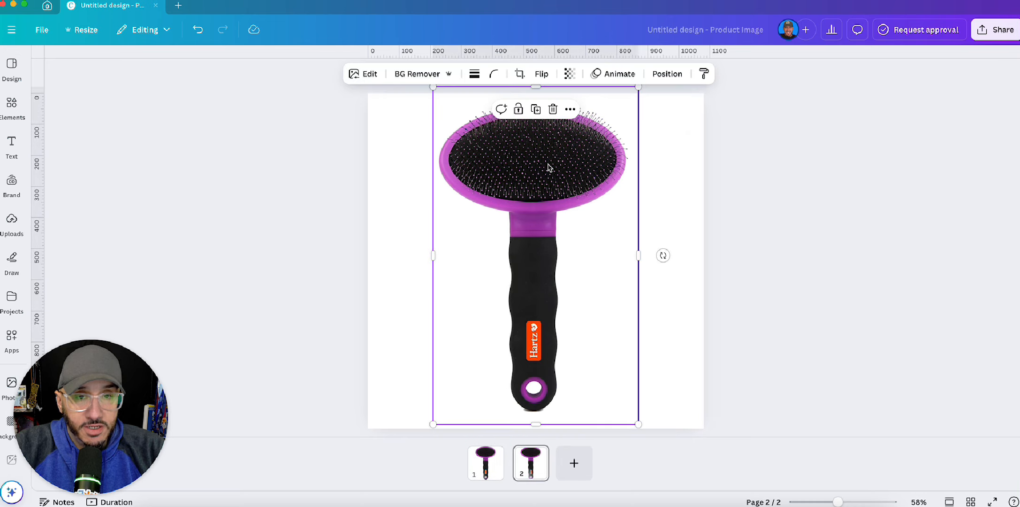
left_click(417, 74)
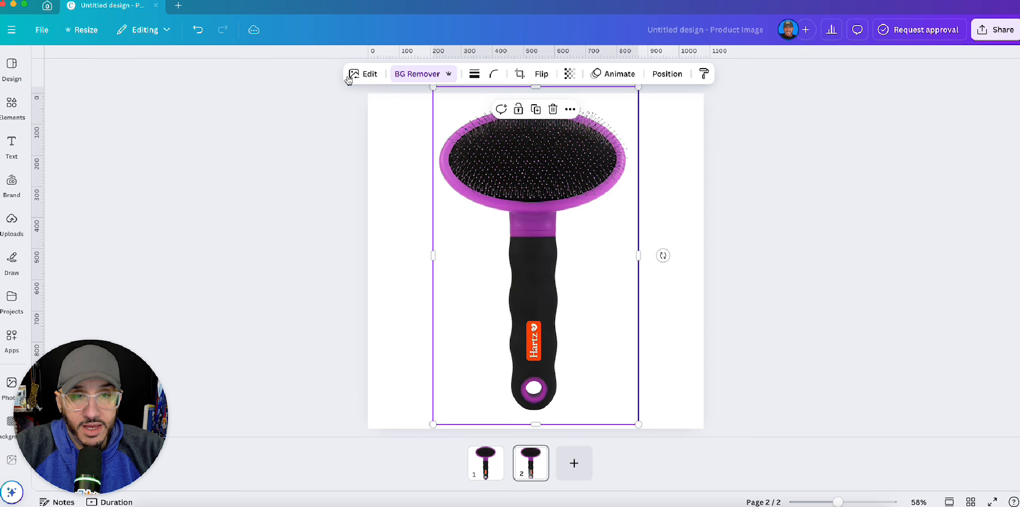
Recolor the purple parts of the page 2 brush to green by adjusting that color's hue to -97.
left_click(350, 75)
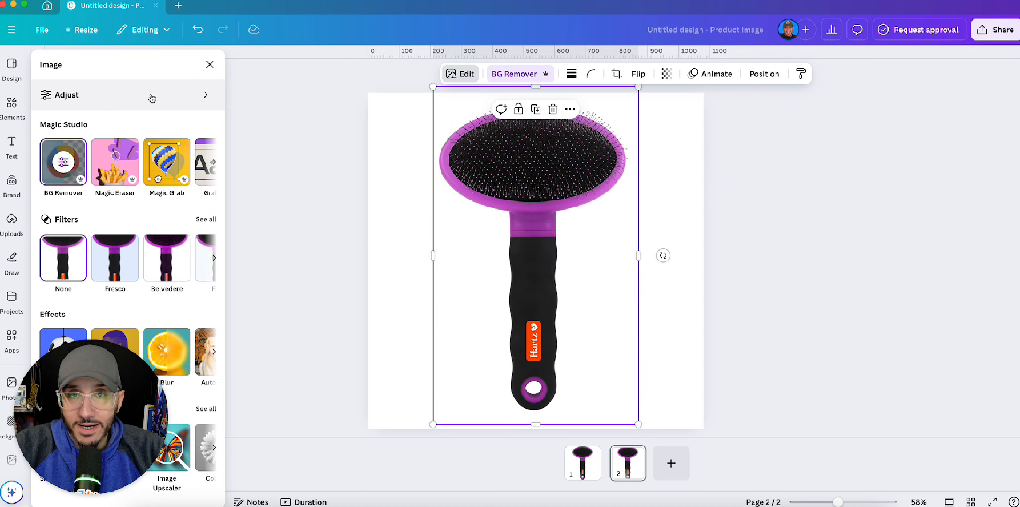
left_click(83, 95)
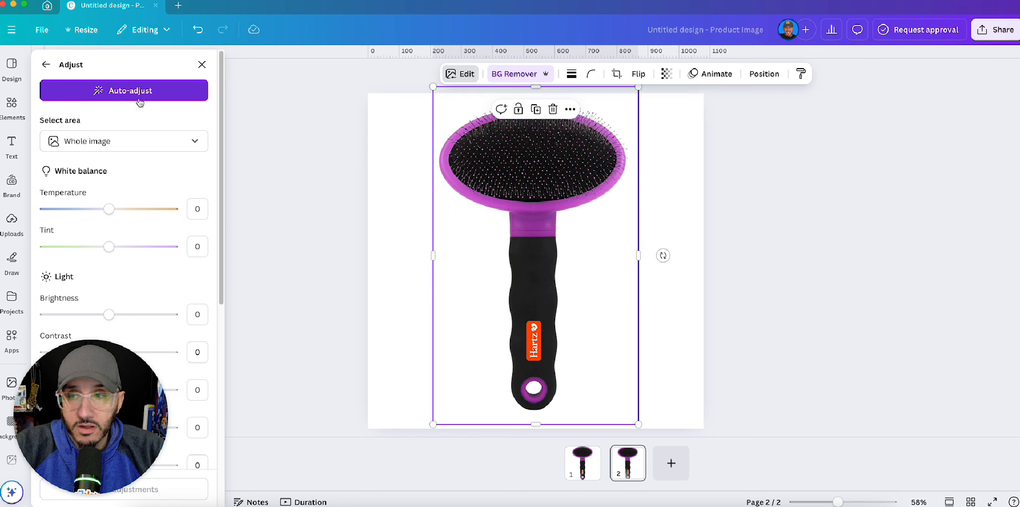
scroll(143, 232, "down", 3)
scroll(143, 232, "down", 7)
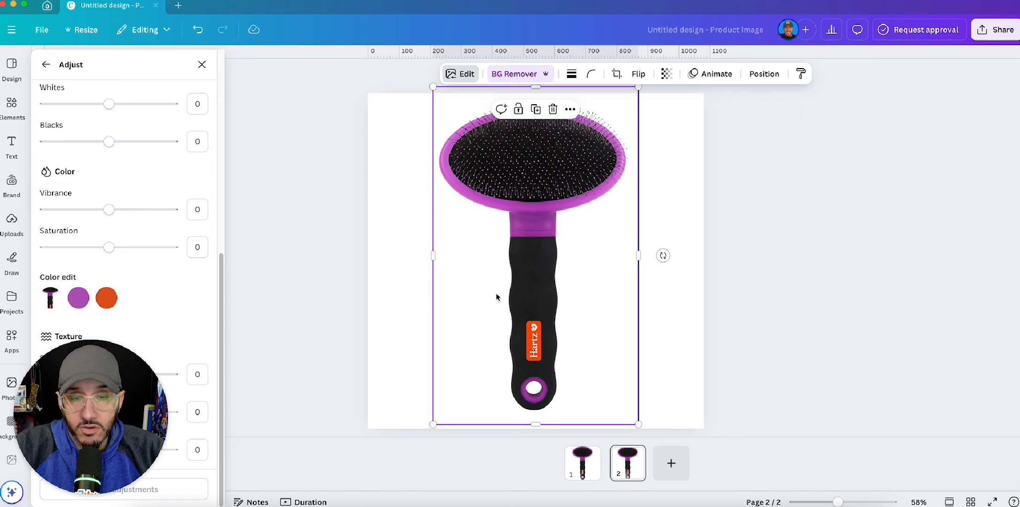
left_click(106, 300)
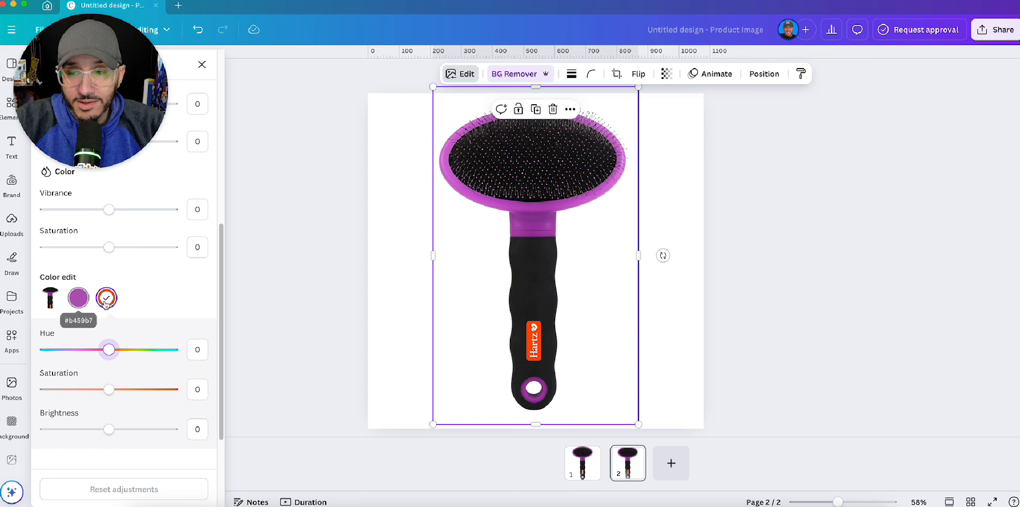
left_click(78, 298)
mouse_move(108, 351)
left_mouse_down()
mouse_move(143, 351)
mouse_move(47, 358)
left_mouse_up()
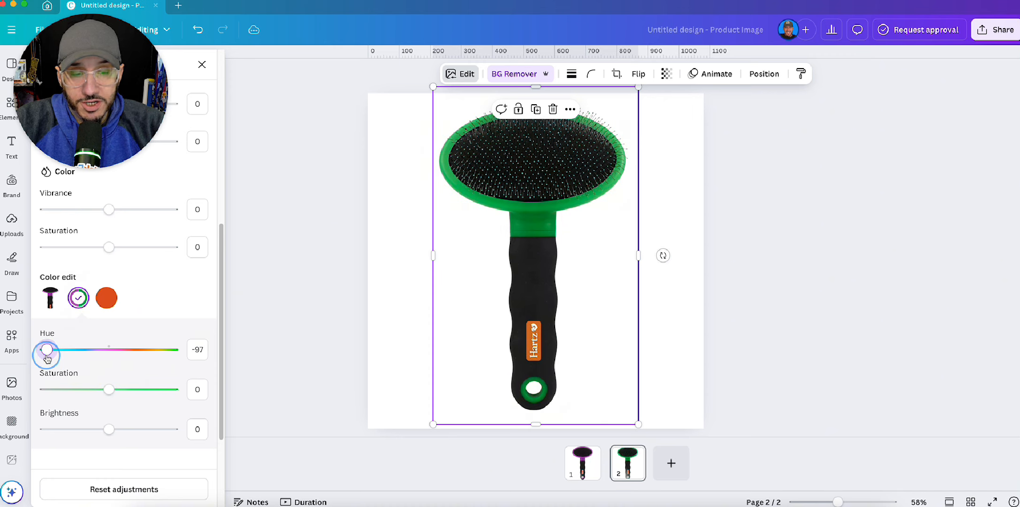
Duplicate the green brush page as page 3 and compare the pages, ending on the new copy.
left_click(632, 453)
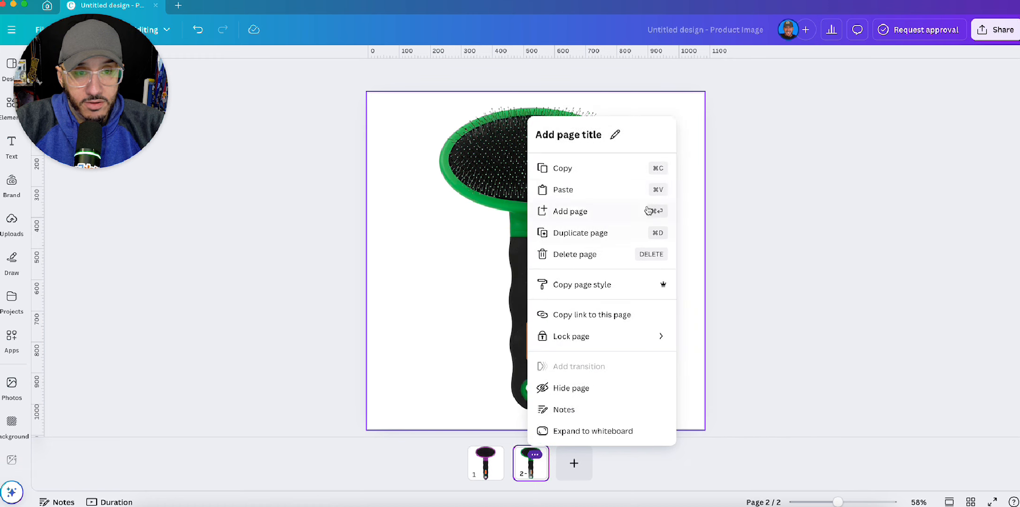
left_click(630, 232)
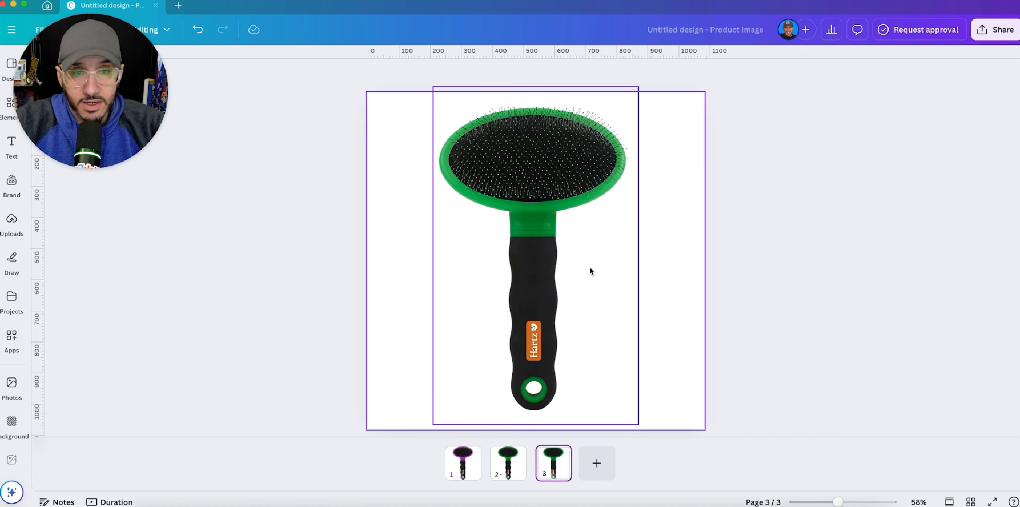
left_click(462, 478)
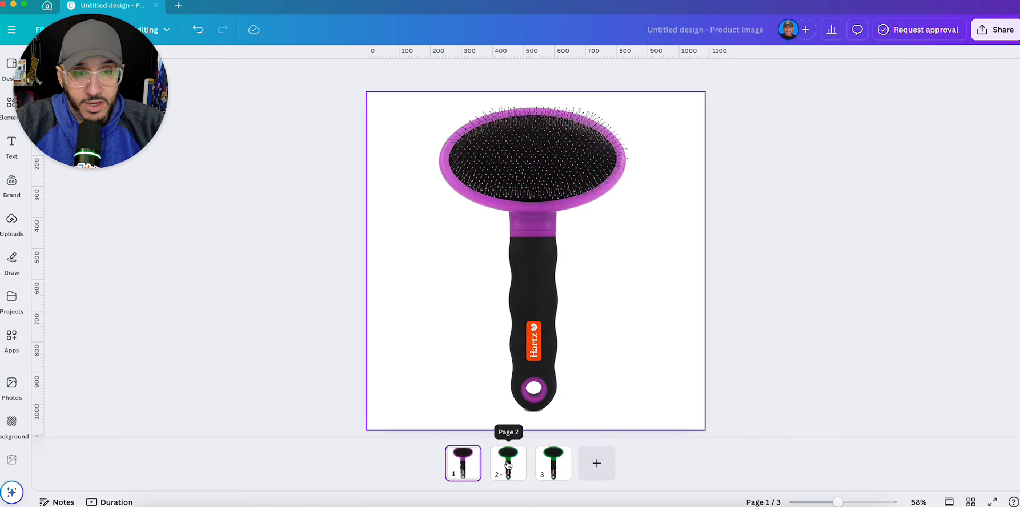
left_click(508, 466)
left_click(539, 467)
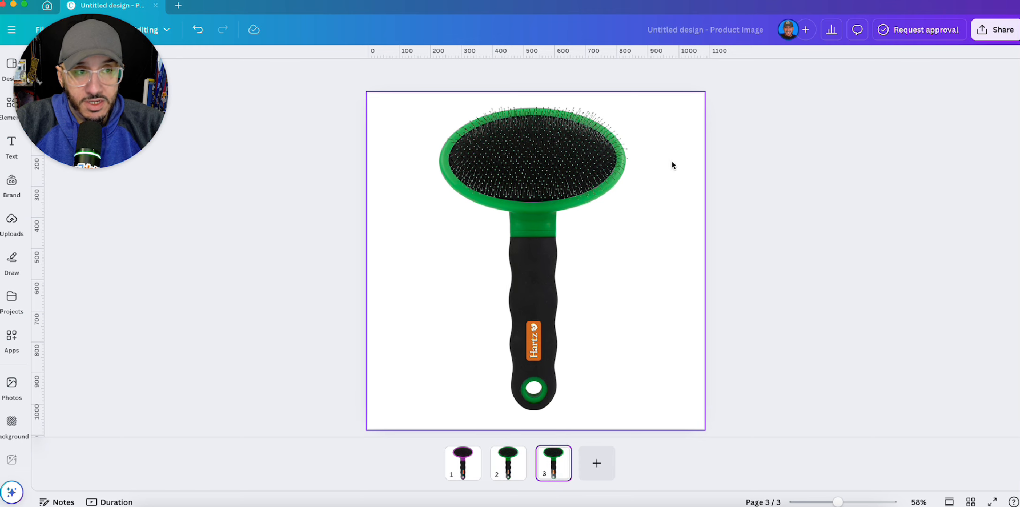
Recolor the page 3 brush to blue by setting the purple color's hue to -33.
left_click(599, 111)
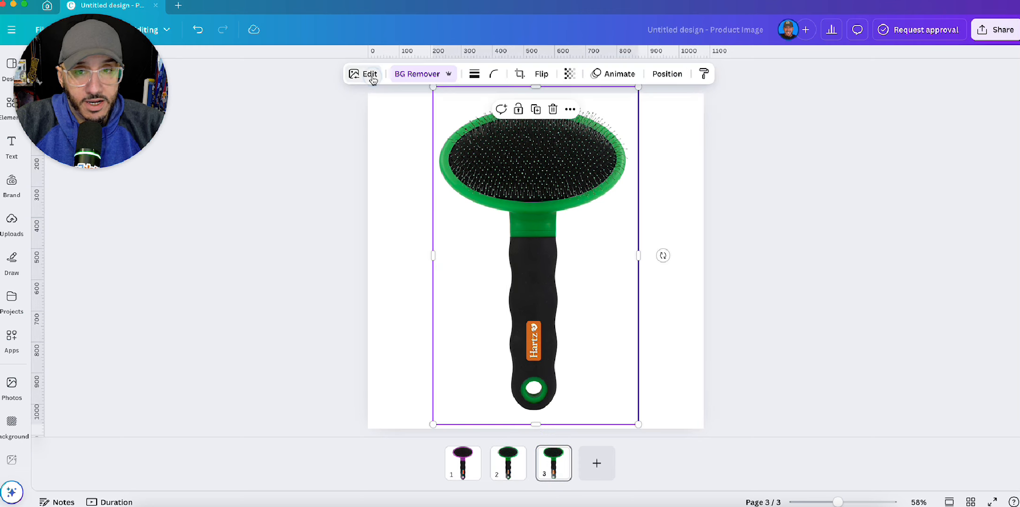
left_click(369, 74)
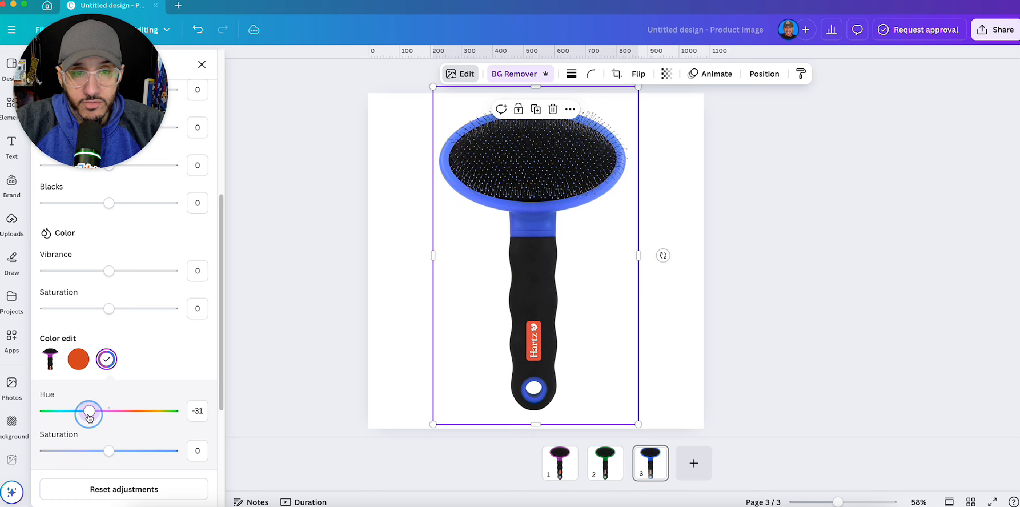
left_click_drag(89, 416, 88, 417)
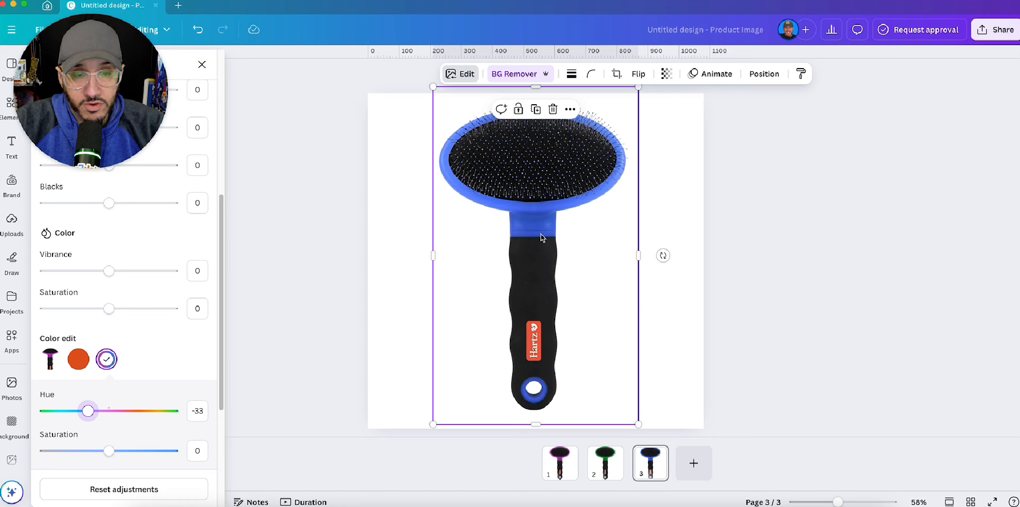
left_click(833, 397)
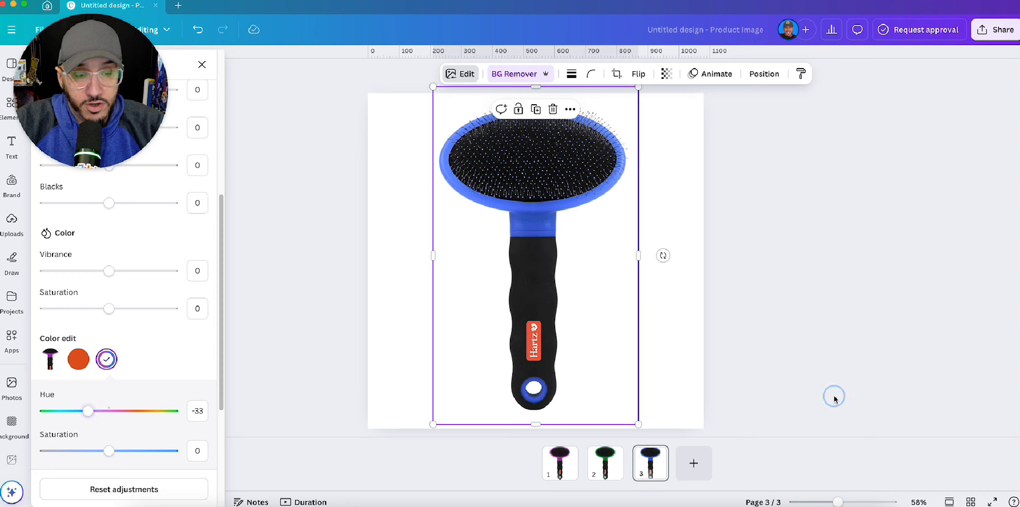
Duplicate the blue brush page as page 4 and shift the copied brush's hue to orange.
left_click(563, 455)
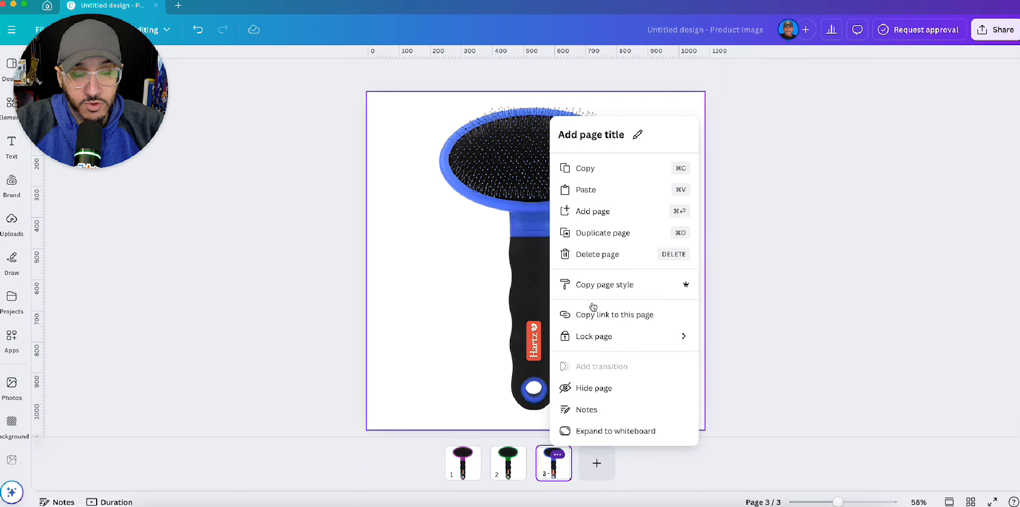
left_click(629, 233)
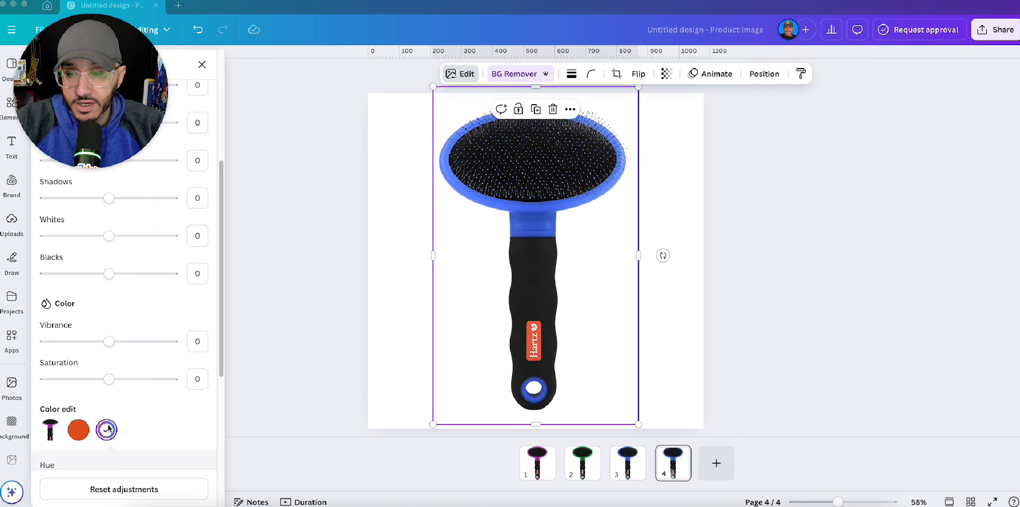
left_click(105, 423)
left_click_drag(124, 376, 144, 380)
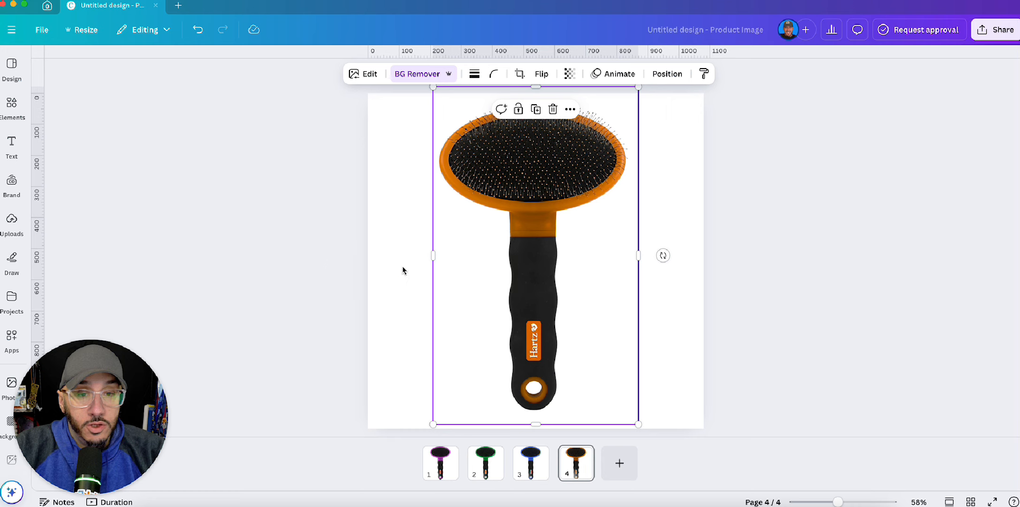
left_click(422, 328)
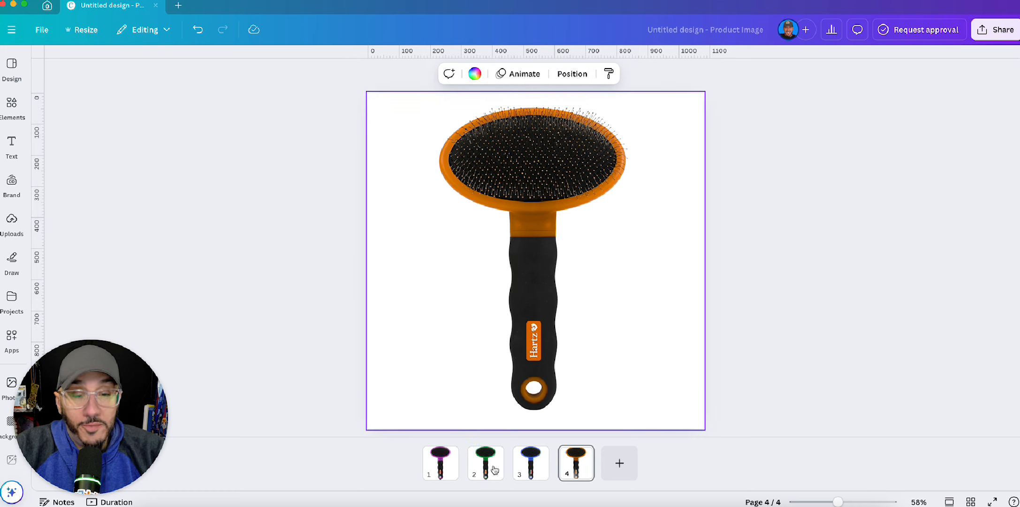
Review the purple, green, blue and orange brush pages one by one.
left_click(446, 466)
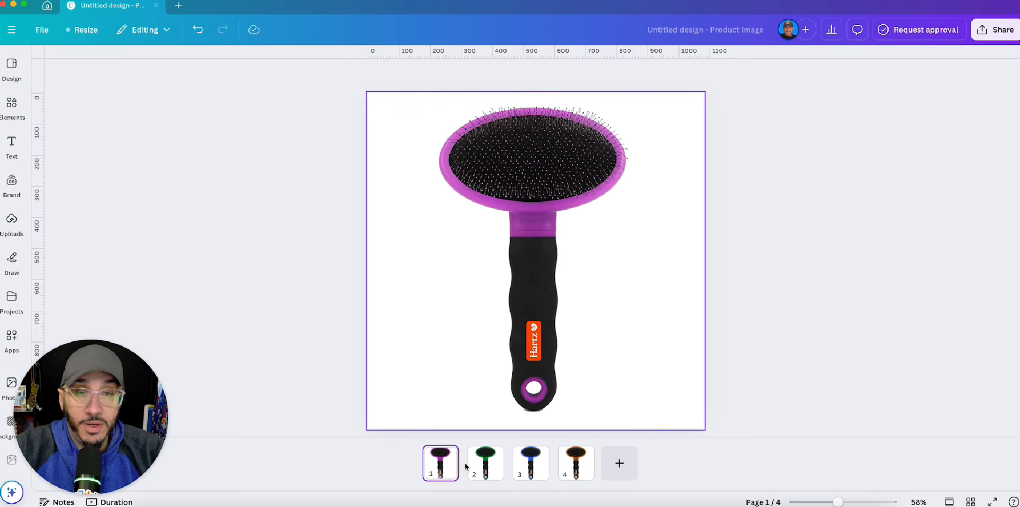
left_click(485, 463)
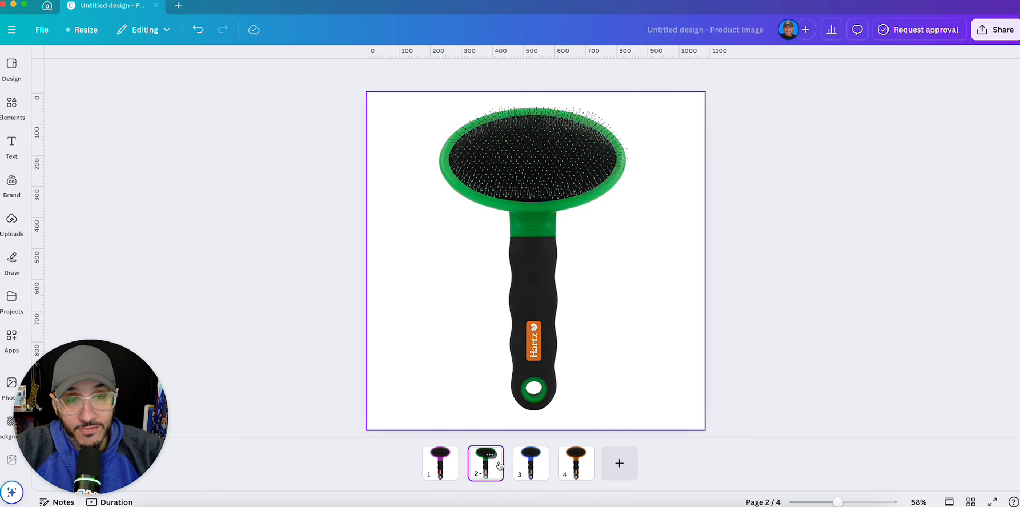
left_click(532, 464)
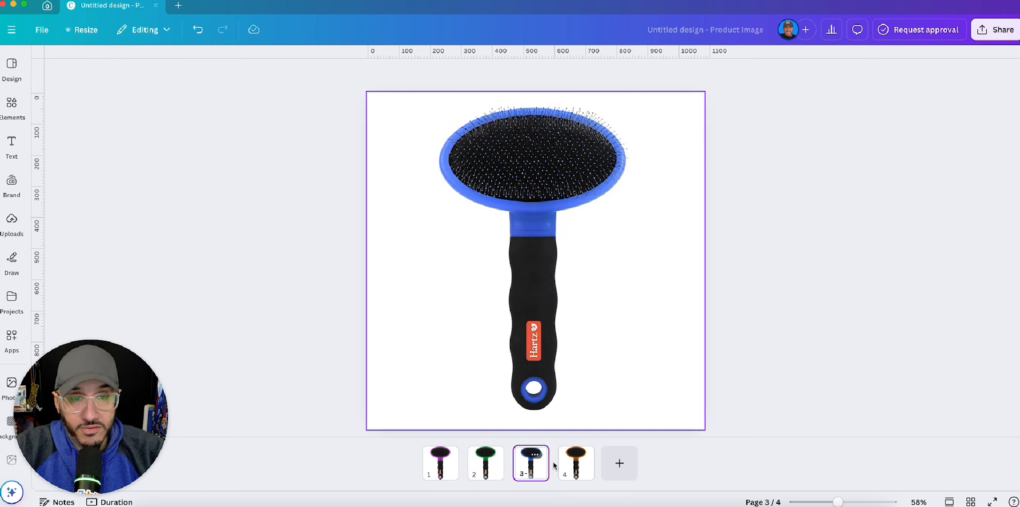
left_click(572, 462)
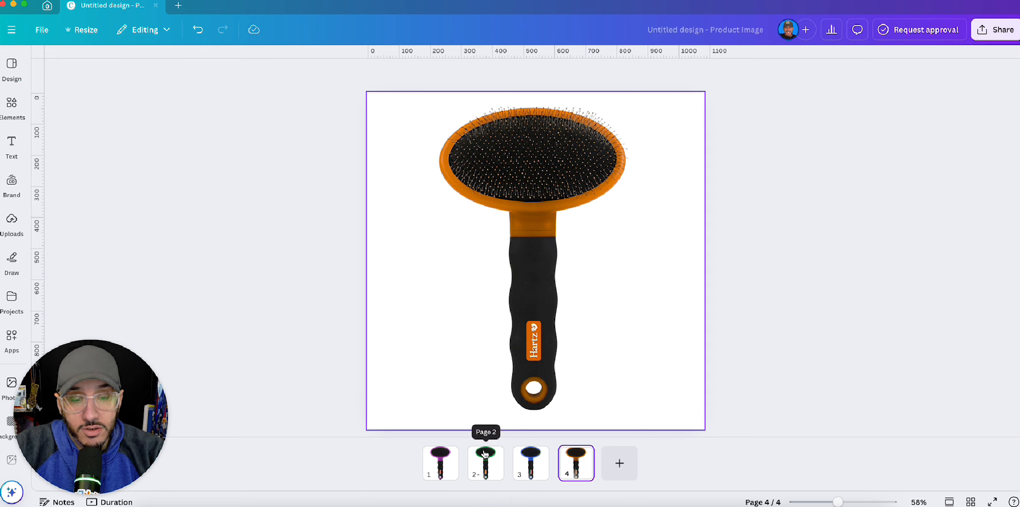
left_click(484, 470)
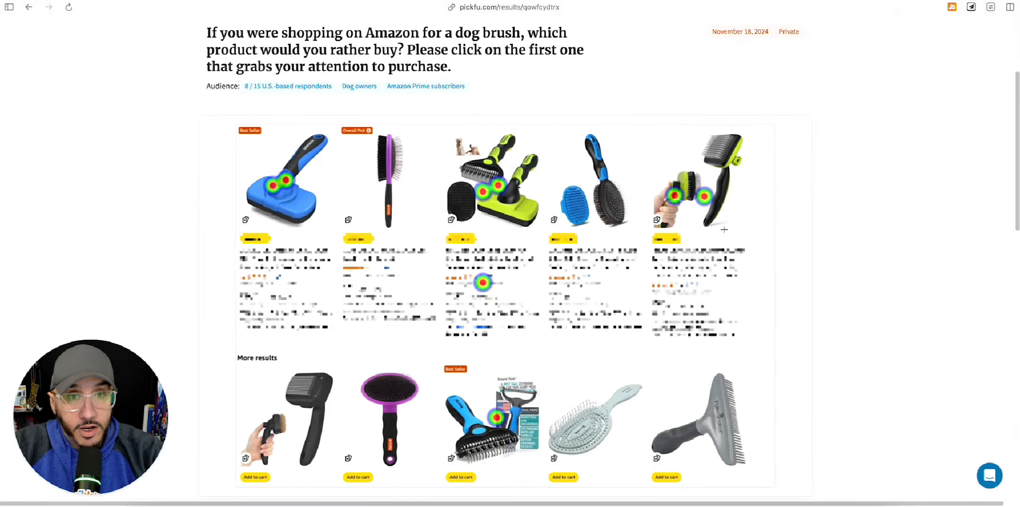
Switch to the PickFu poll results and examine the click heatmap and collection status.
scroll(724, 229, "up", 3)
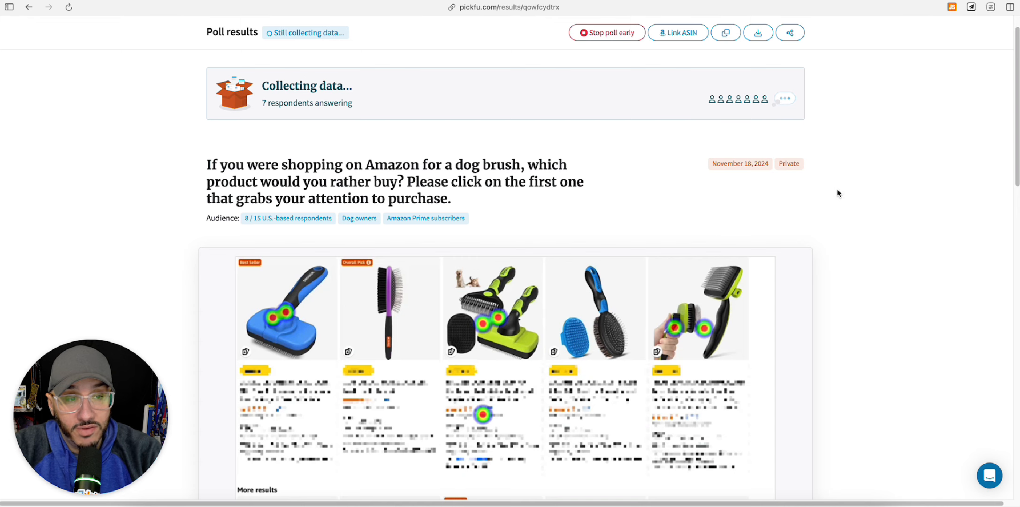
Select the heatmap clicks on the blue Best Seller brush in the first row and read the matching responses and respondent details.
scroll(797, 197, "down", 1)
scroll(793, 198, "down", 3)
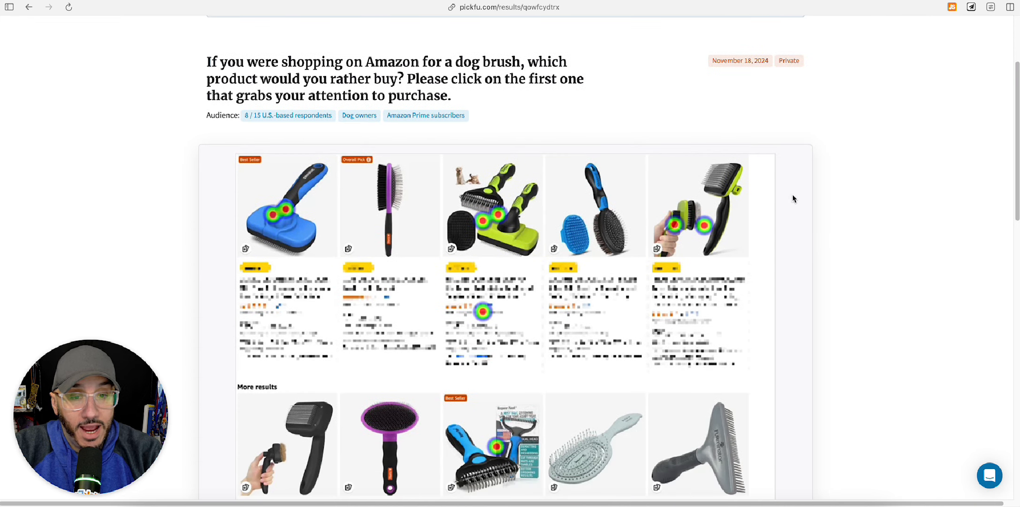
scroll(573, 380, "down", 1)
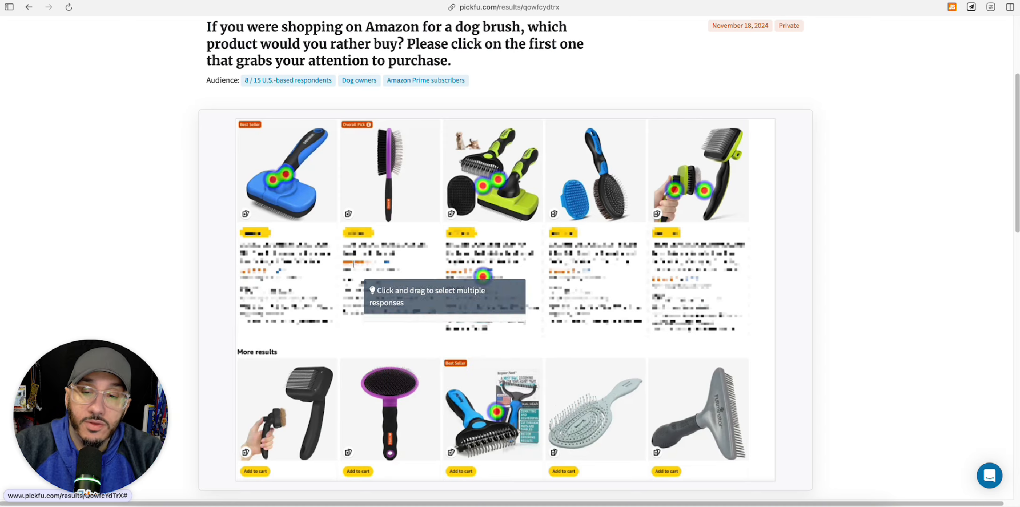
left_click_drag(244, 164, 308, 212)
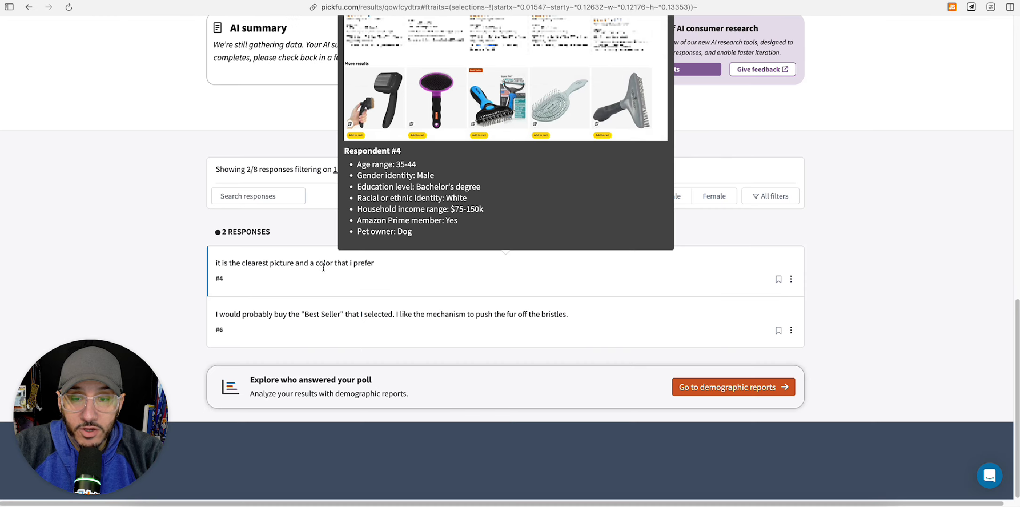
left_click_drag(325, 263, 380, 264)
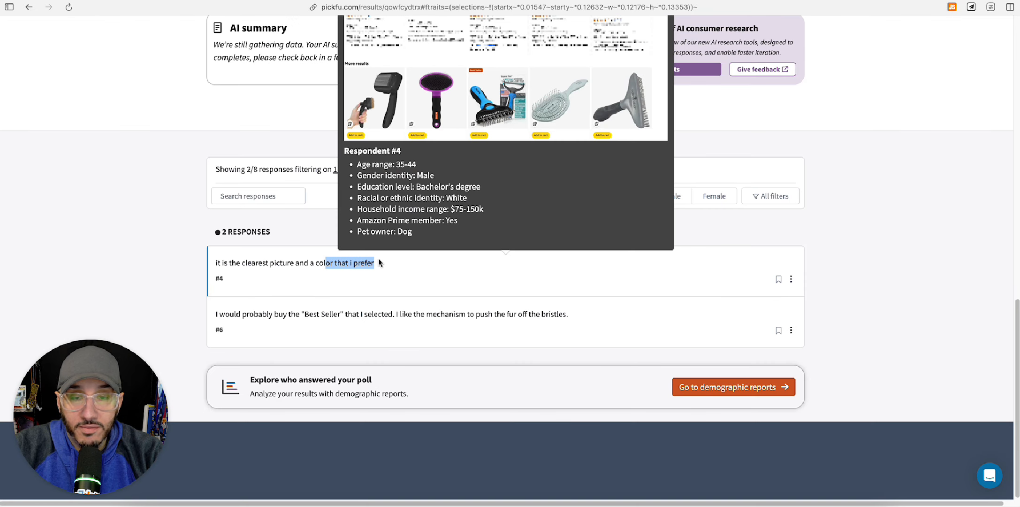
mouse_move(289, 311)
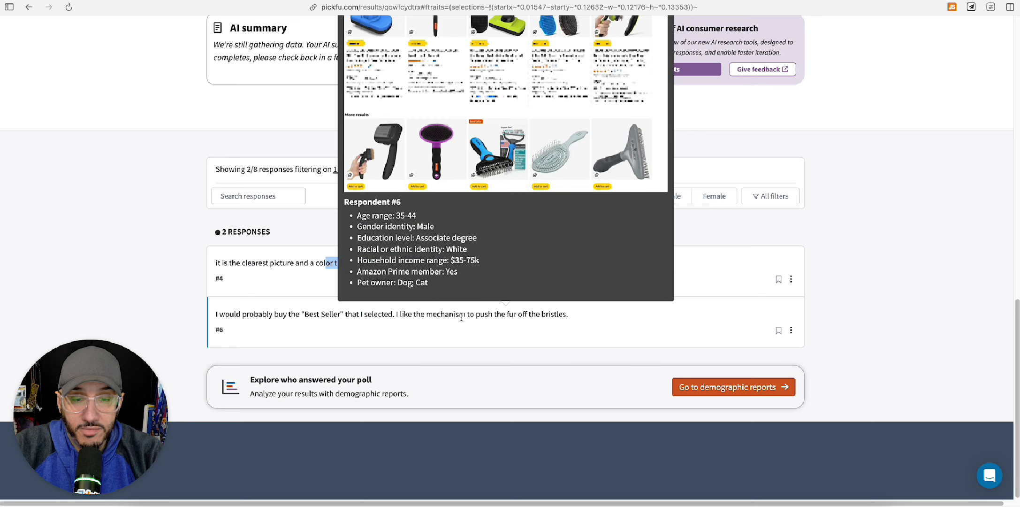
Select the heatmap clicks on the green grooming set's image and listing text, and read their responses and respondent profiles.
scroll(493, 314, "up", 9)
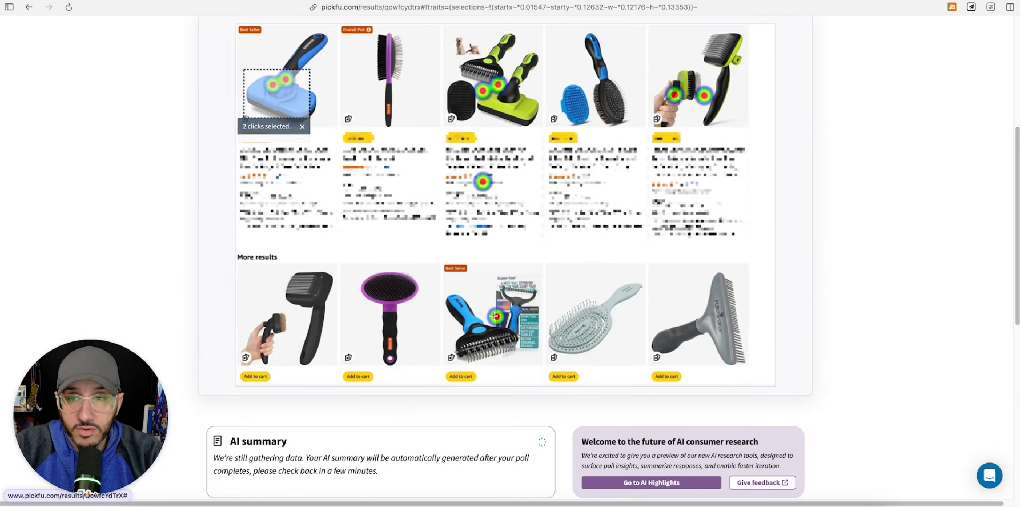
left_click(495, 316)
left_click_drag(462, 67, 519, 202)
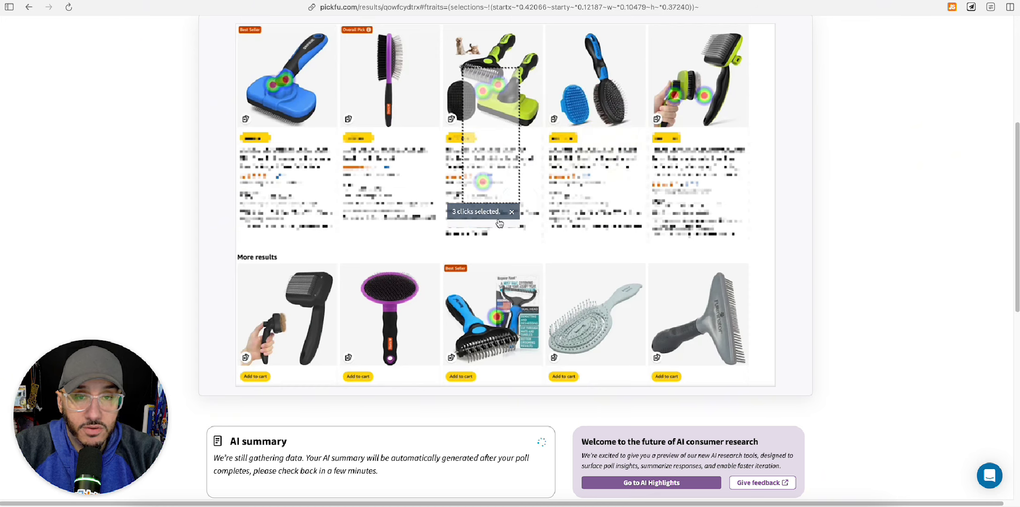
scroll(332, 261, "down", 9)
mouse_move(341, 260)
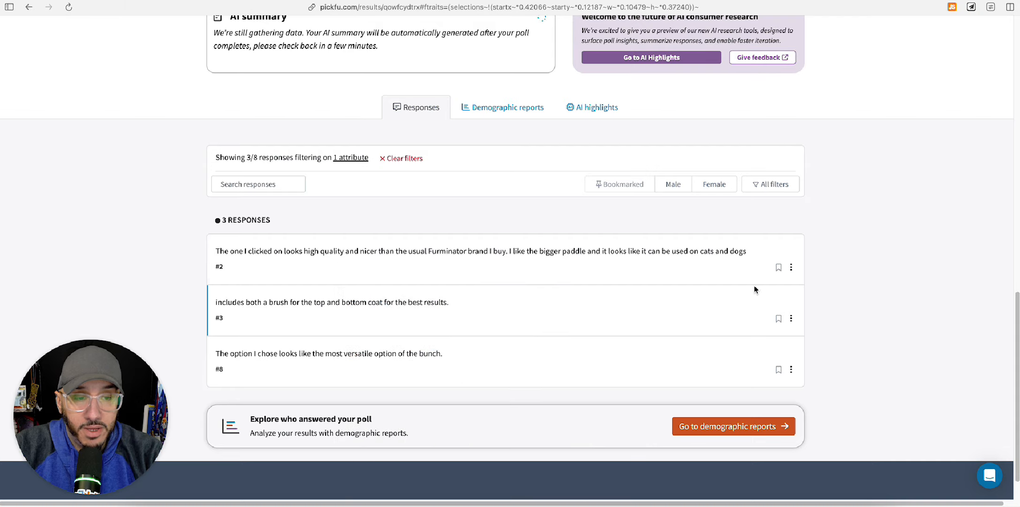
mouse_move(725, 258)
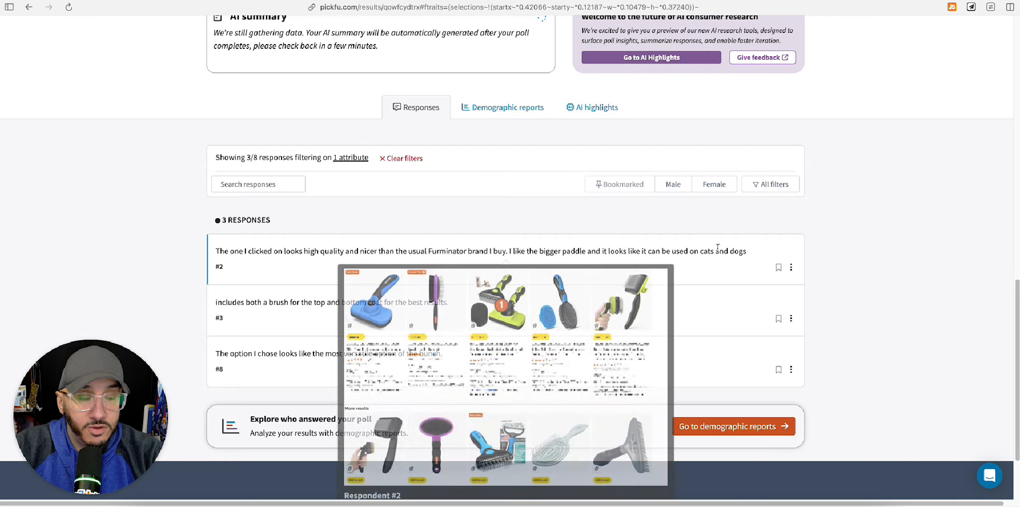
scroll(704, 259, "up", 10)
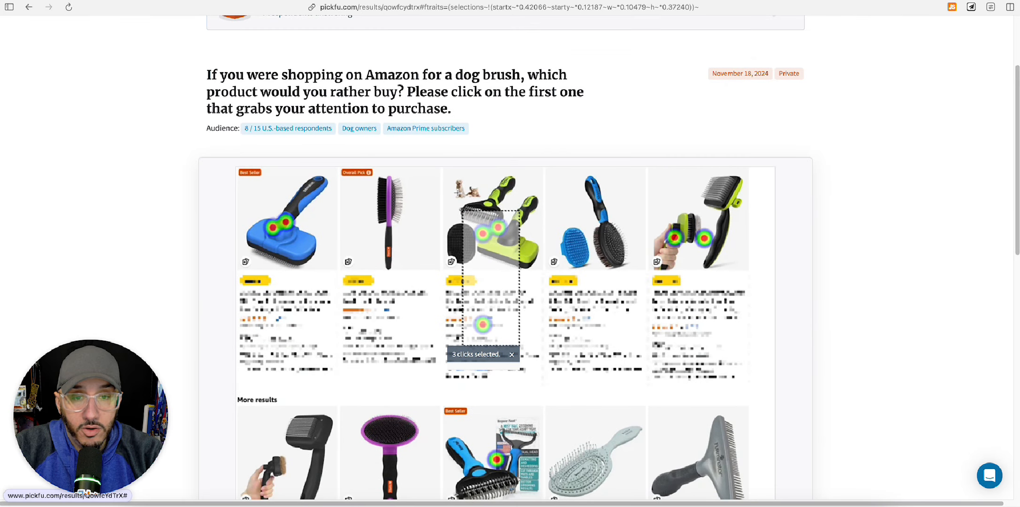
scroll(461, 273, "down", 10)
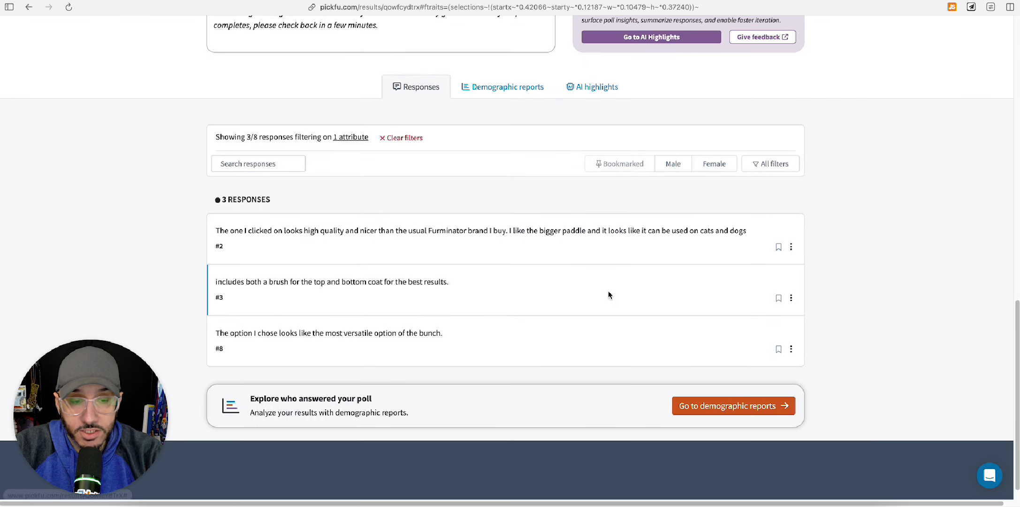
mouse_move(281, 279)
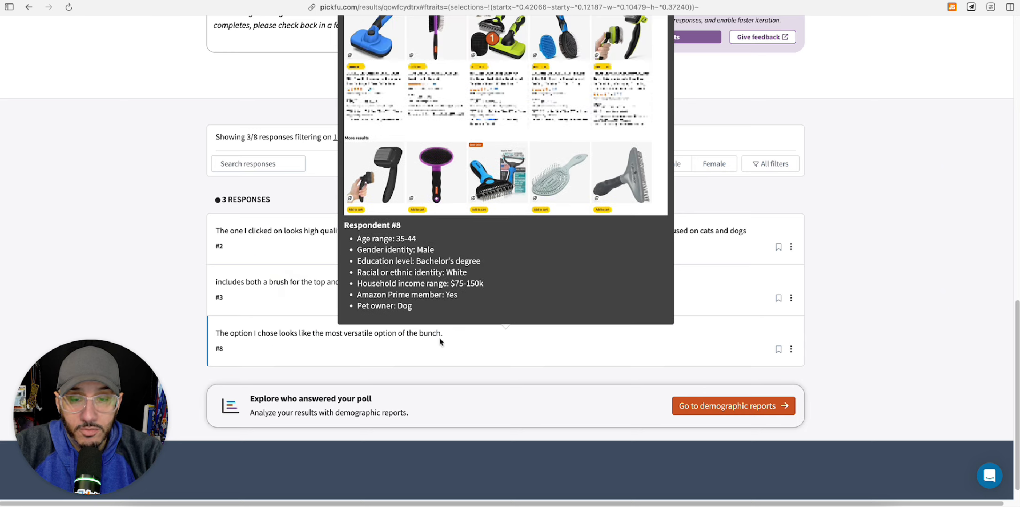
scroll(553, 314, "up", 10)
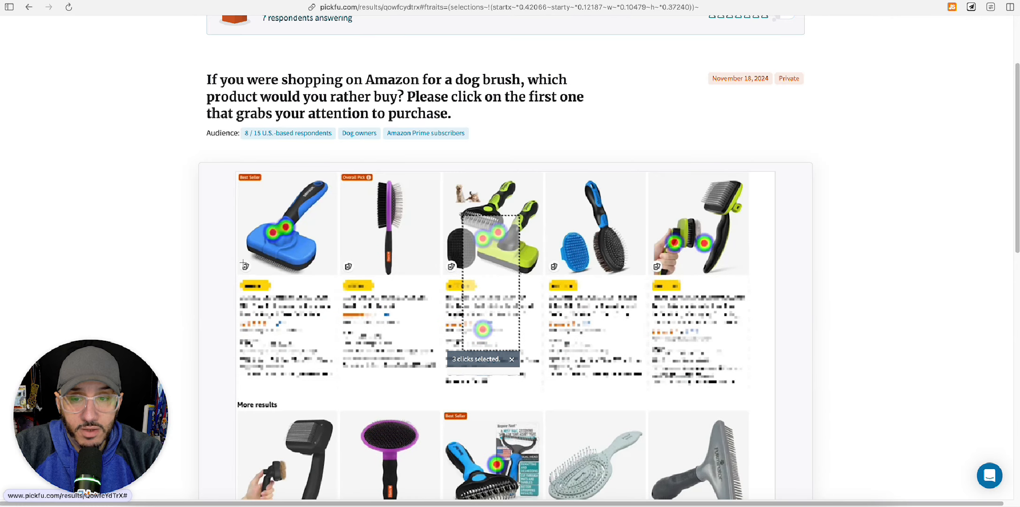
left_click(515, 359)
left_click_drag(464, 209, 526, 348)
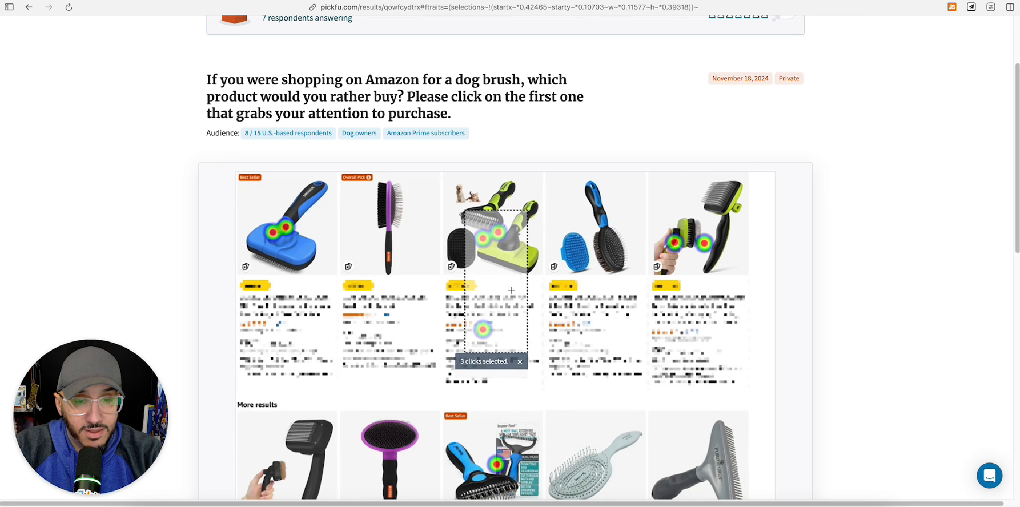
left_click(520, 364)
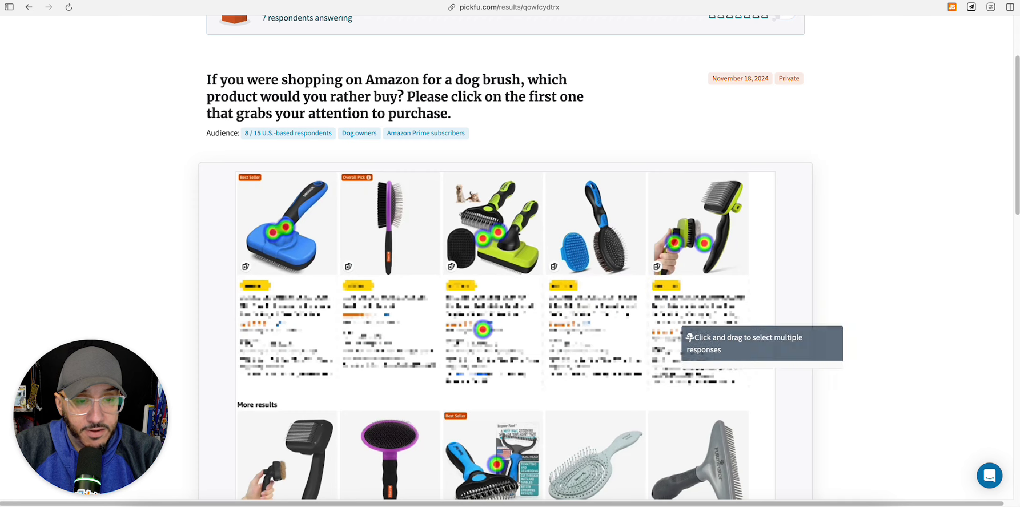
Select the heatmap clicks on the fifth brush in the first row and read the matching responses with respondent profiles.
left_click_drag(654, 224, 742, 281)
scroll(481, 343, "down", 10)
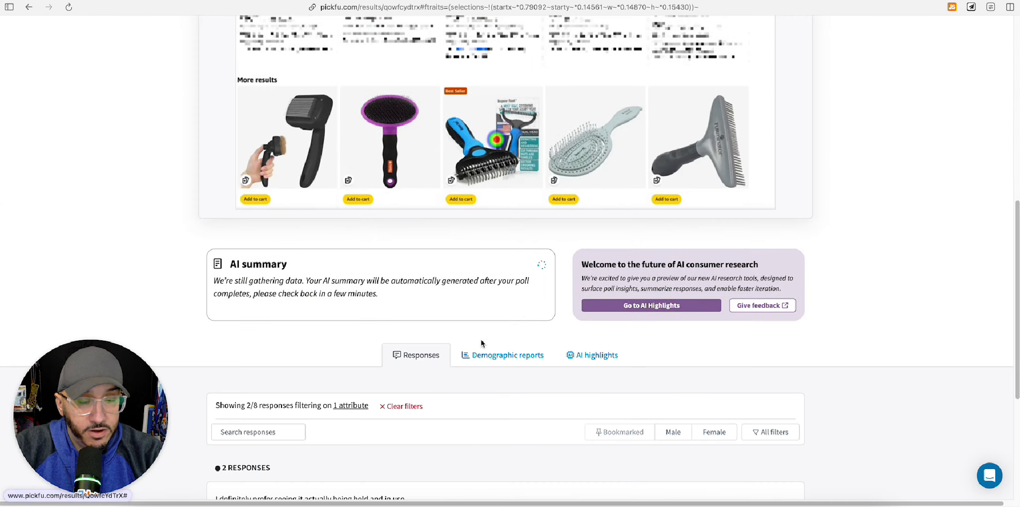
mouse_move(320, 261)
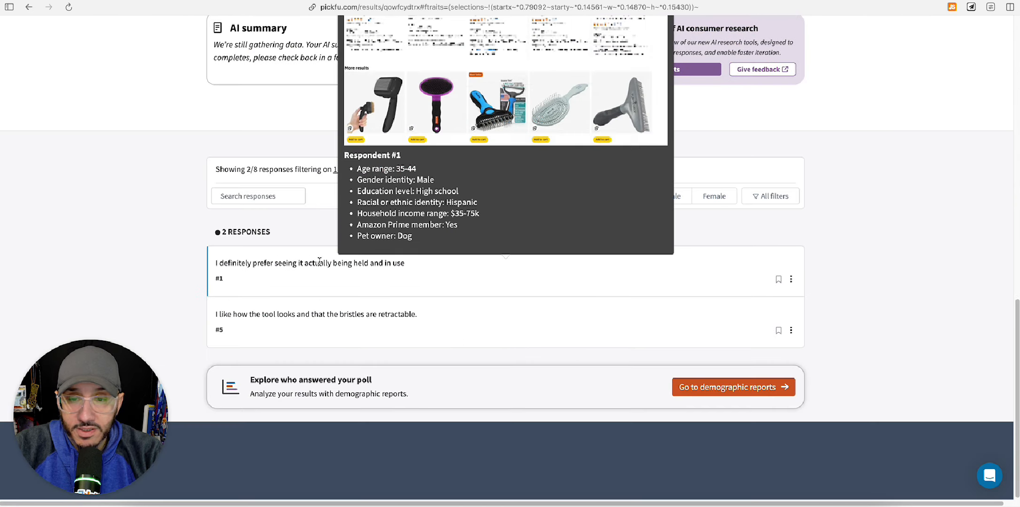
mouse_move(267, 324)
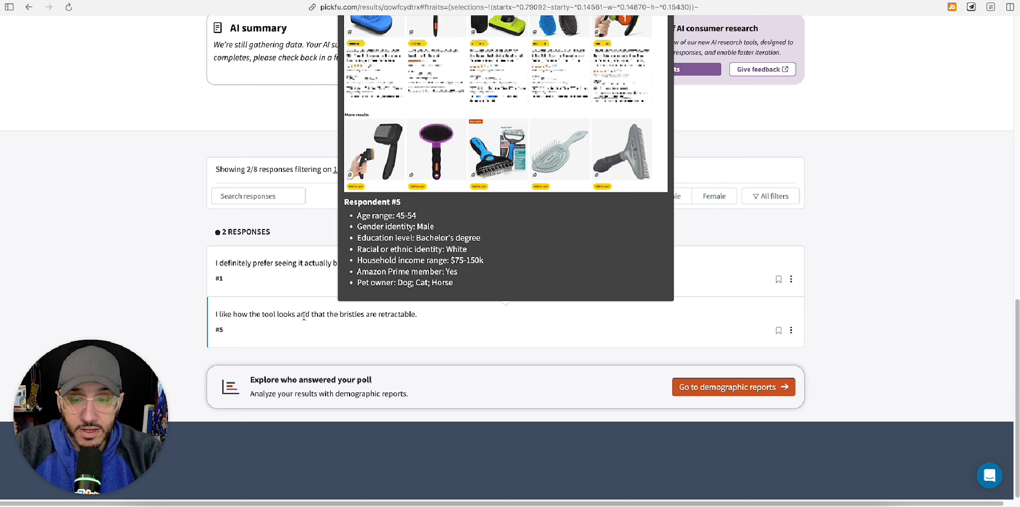
Replace the click selection with the one on the blue Best Seller tool under More results and read its response.
scroll(725, 276, "up", 10)
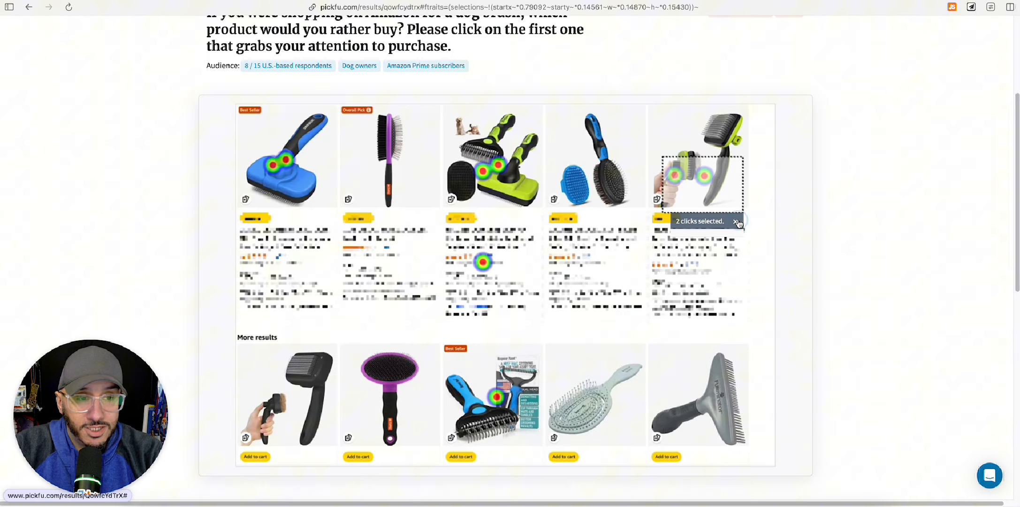
left_click(736, 222)
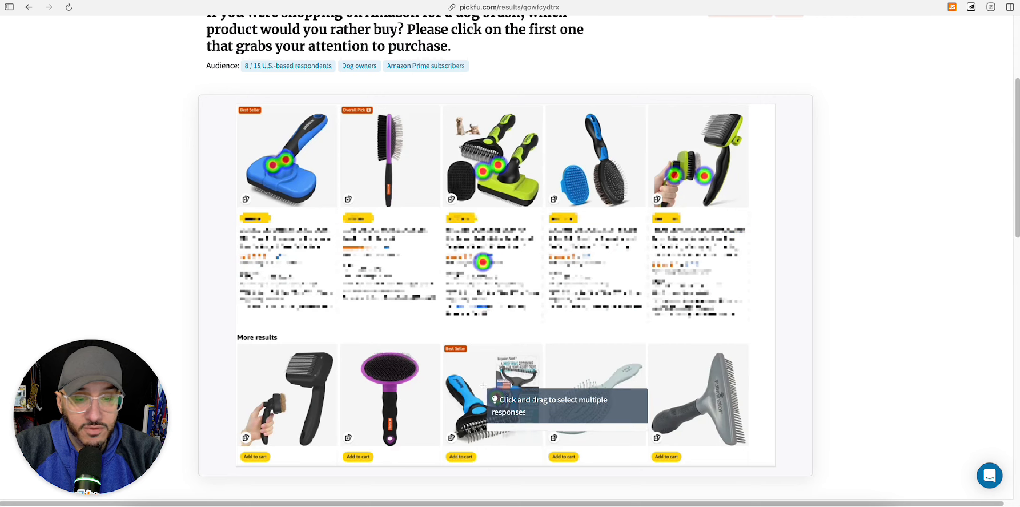
scroll(480, 379, "down", 1)
scroll(481, 379, "down", 1)
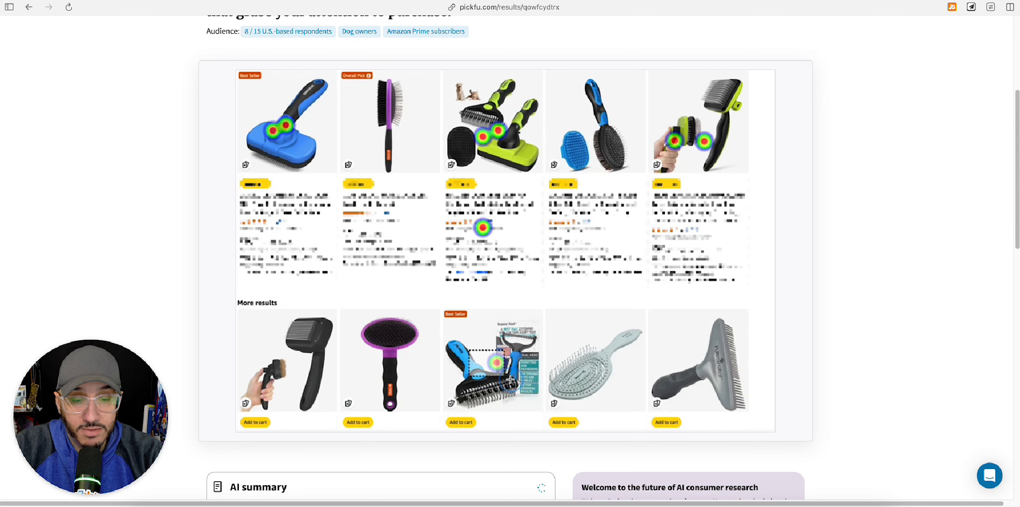
left_click_drag(470, 350, 524, 385)
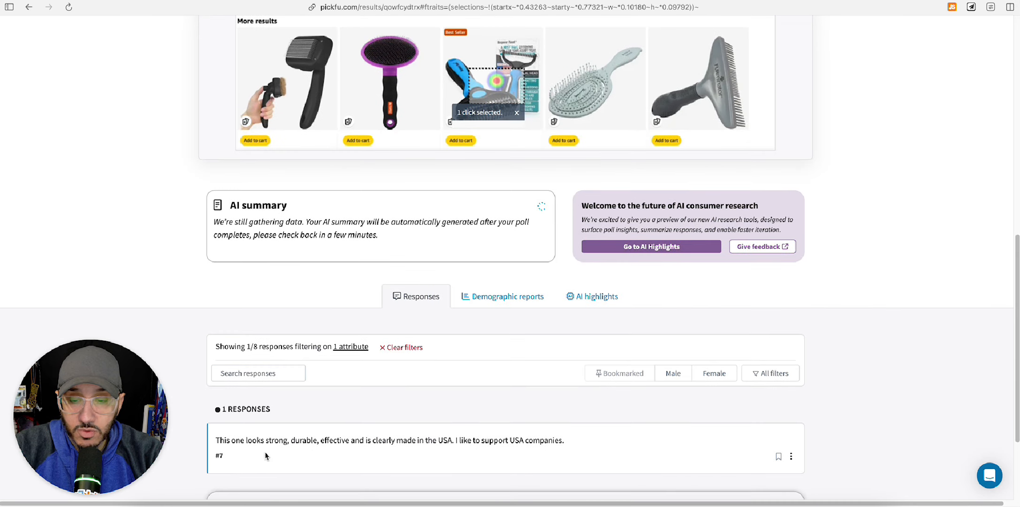
mouse_move(388, 443)
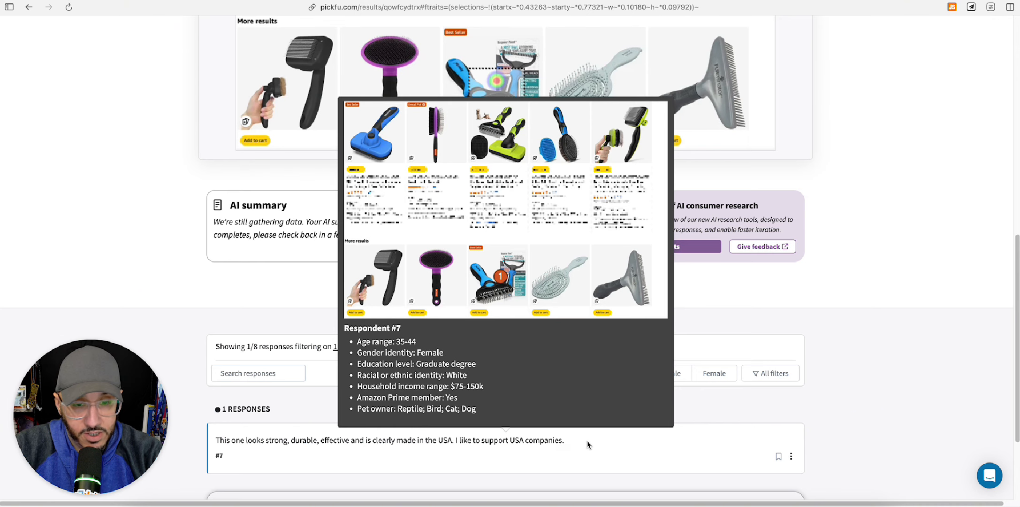
Review the poll's collection status and the click heatmap across both rows of search results.
scroll(821, 310, "up", 15)
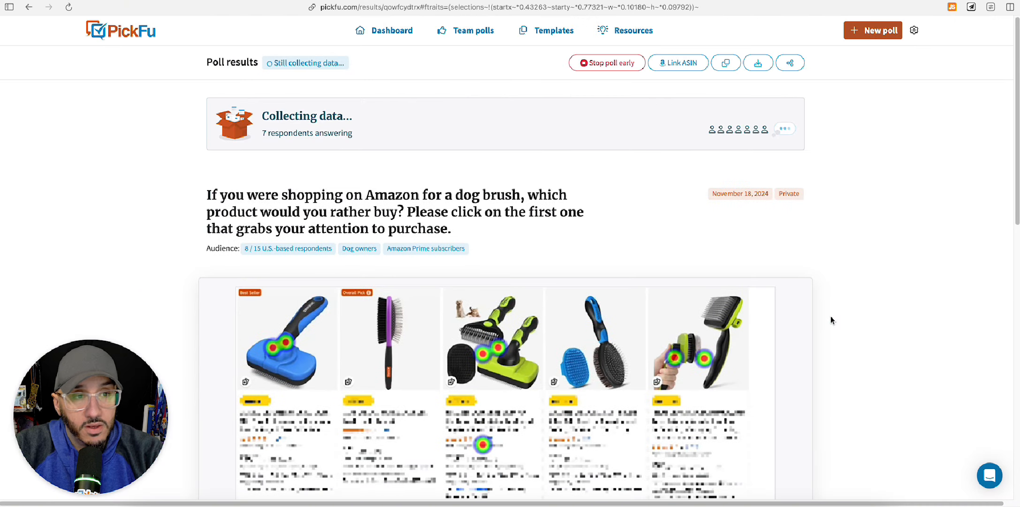
scroll(816, 300, "down", 6)
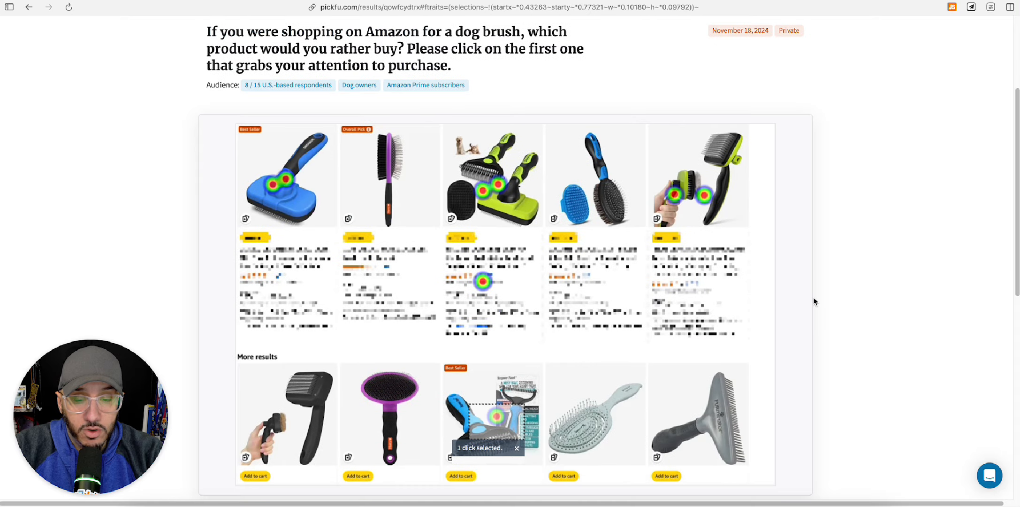
scroll(814, 300, "up", 1)
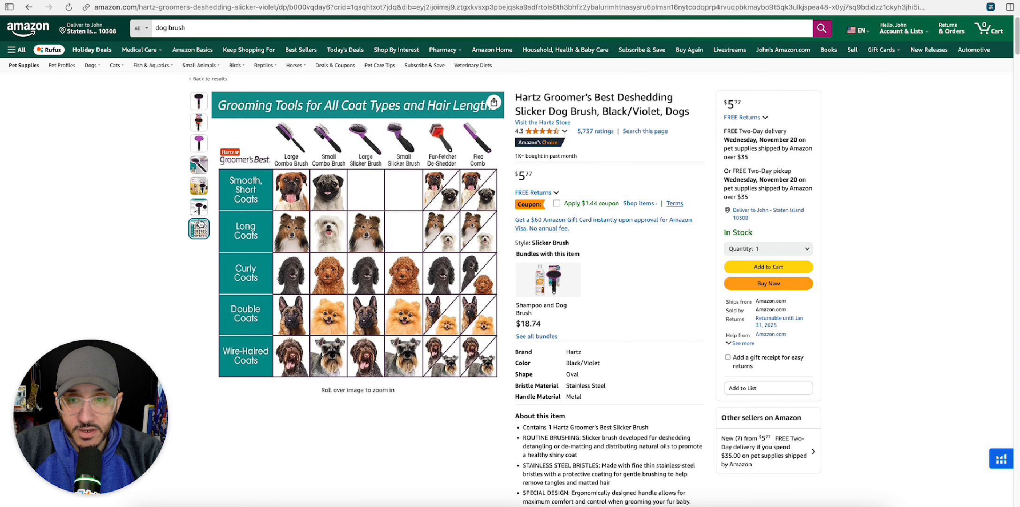
Examine the bullet points and manufacturer content of the Hartz Groomer's Best slicker brush listing on Amazon.
scroll(616, 333, "down", 4)
left_click_drag(543, 287, 591, 360)
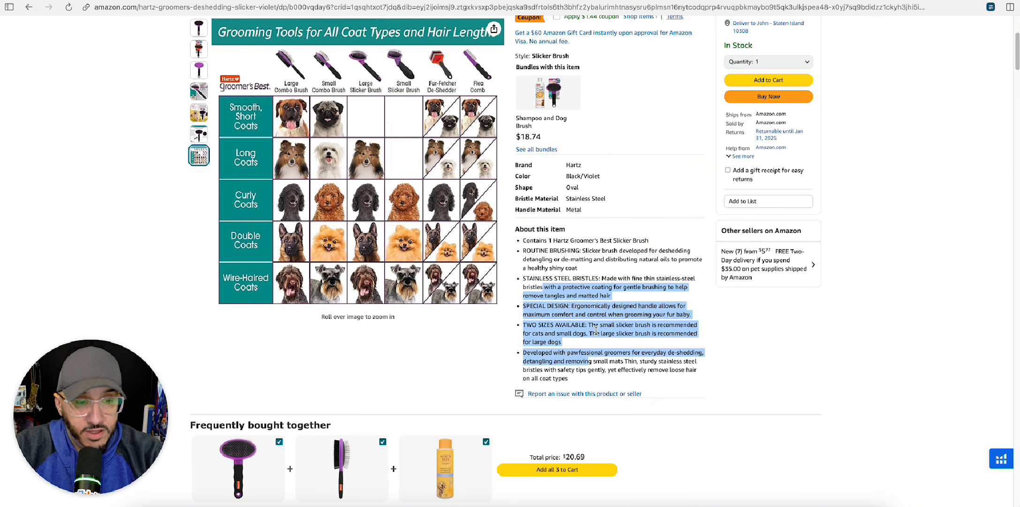
scroll(594, 332, "down", 15)
scroll(460, 266, "up", 10)
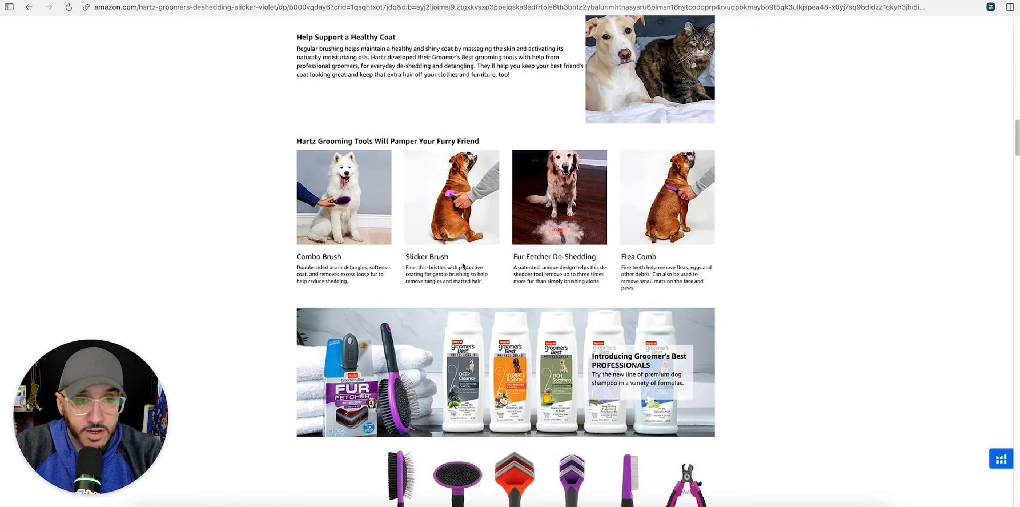
scroll(463, 266, "up", 9)
scroll(463, 266, "down", 3)
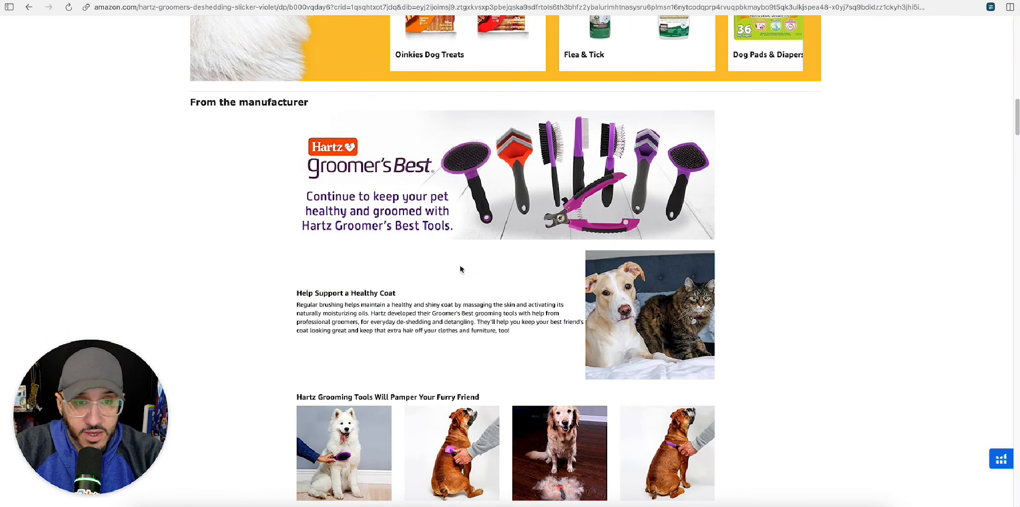
scroll(567, 262, "up", 20)
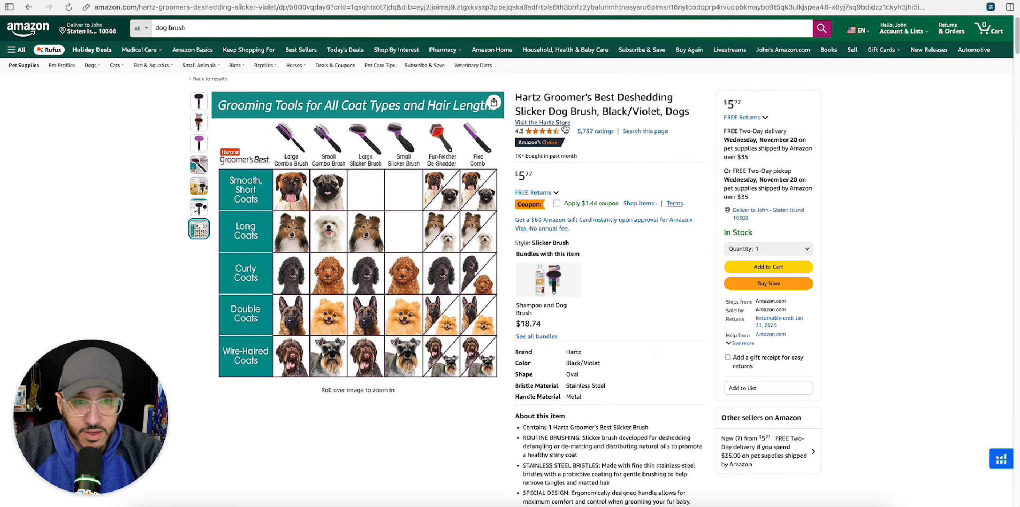
Open the Hartz brand store from the listing and look over its Groomer's Best dog grooming tools.
left_click(542, 122)
scroll(450, 265, "down", 6)
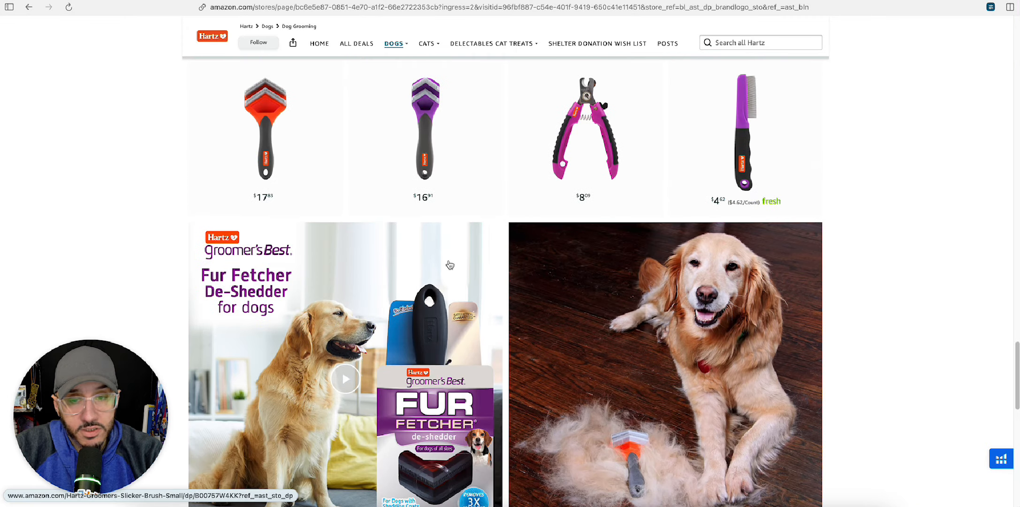
scroll(448, 261, "up", 8)
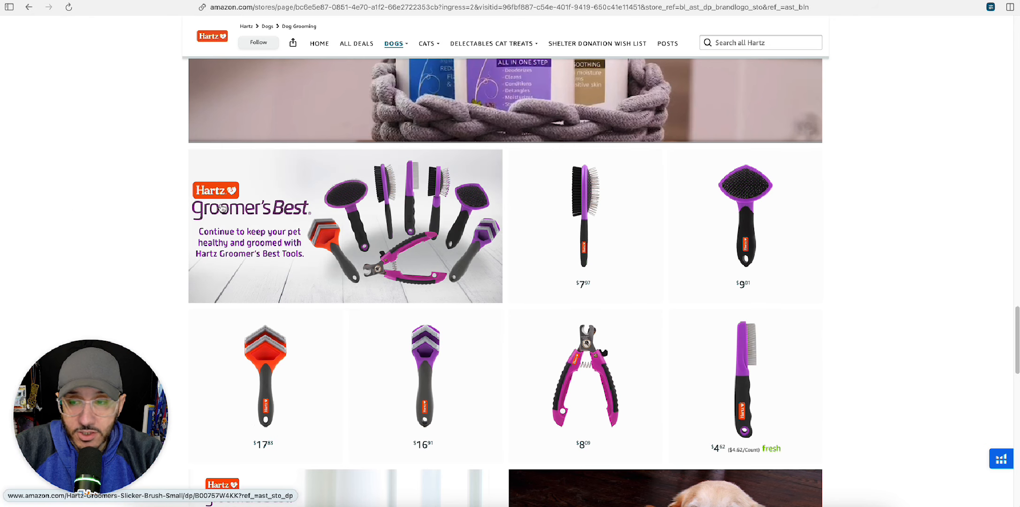
Return to the PickFu results, clear the old click selection, and select the green grooming set's clicks to read their responses.
scroll(188, 201, "left", 5)
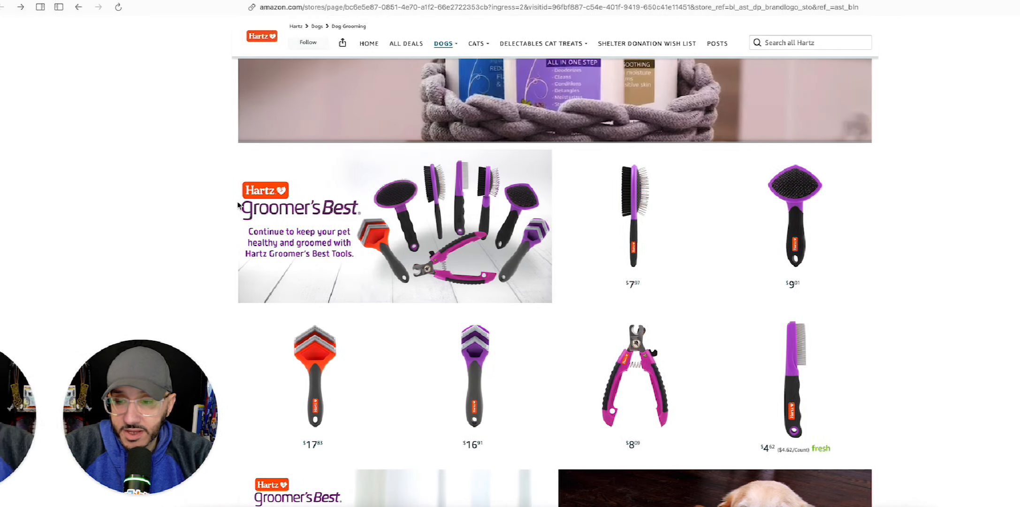
left_click(517, 367)
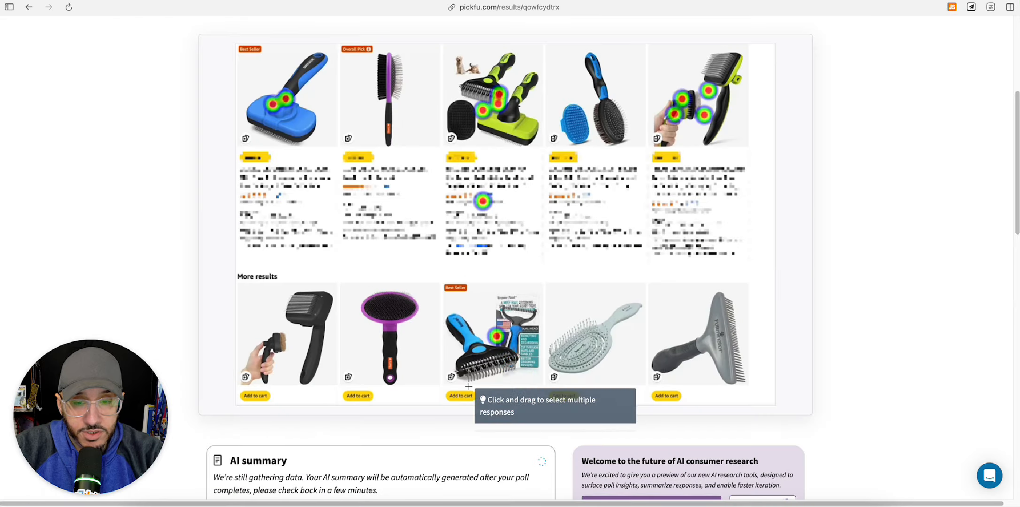
scroll(404, 361, "up", 3)
left_click_drag(454, 172, 534, 300)
scroll(400, 334, "down", 15)
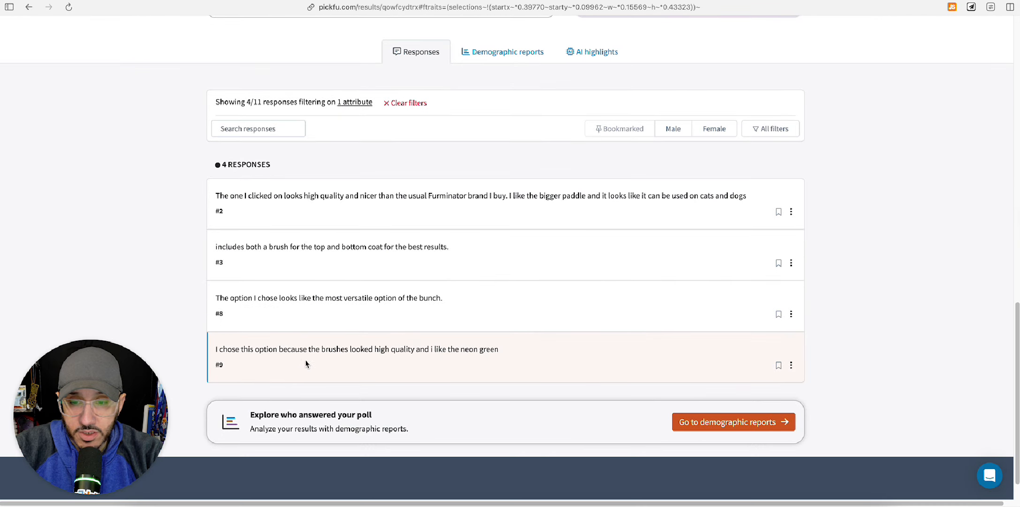
Highlight the neon green remark in response #9 and select the top row's handheld green brush clicks to read their responses.
mouse_move(383, 352)
left_click_drag(437, 351, 535, 354)
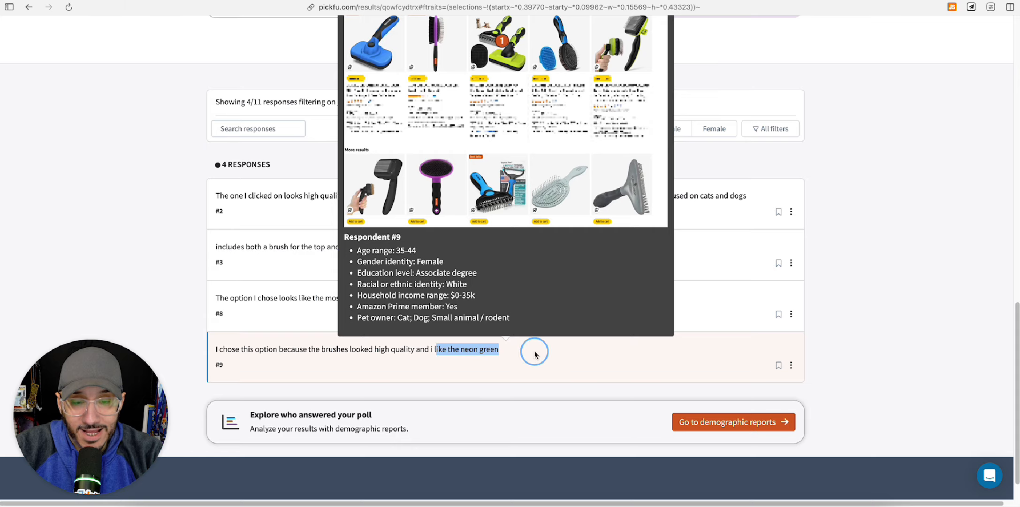
scroll(609, 364, "up", 15)
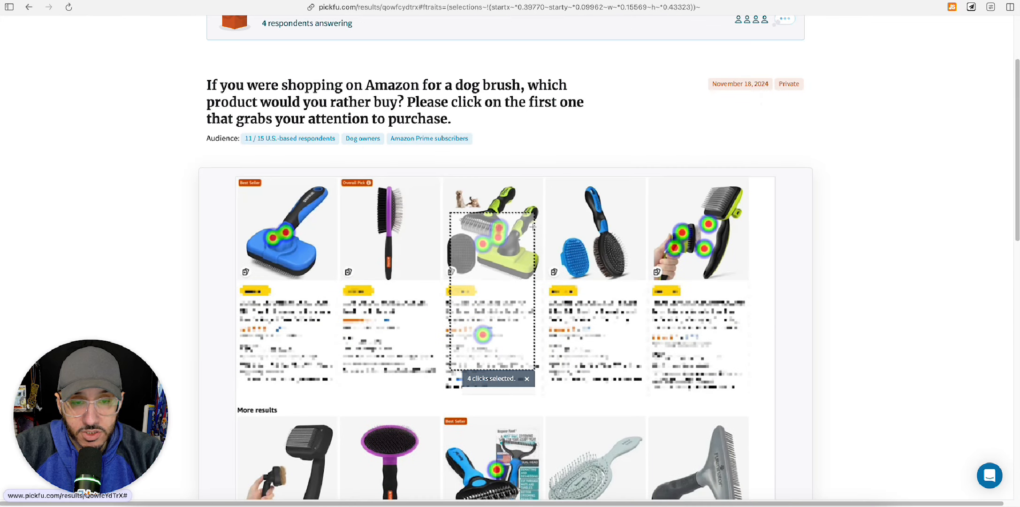
left_click_drag(669, 197, 746, 310)
scroll(657, 328, "down", 15)
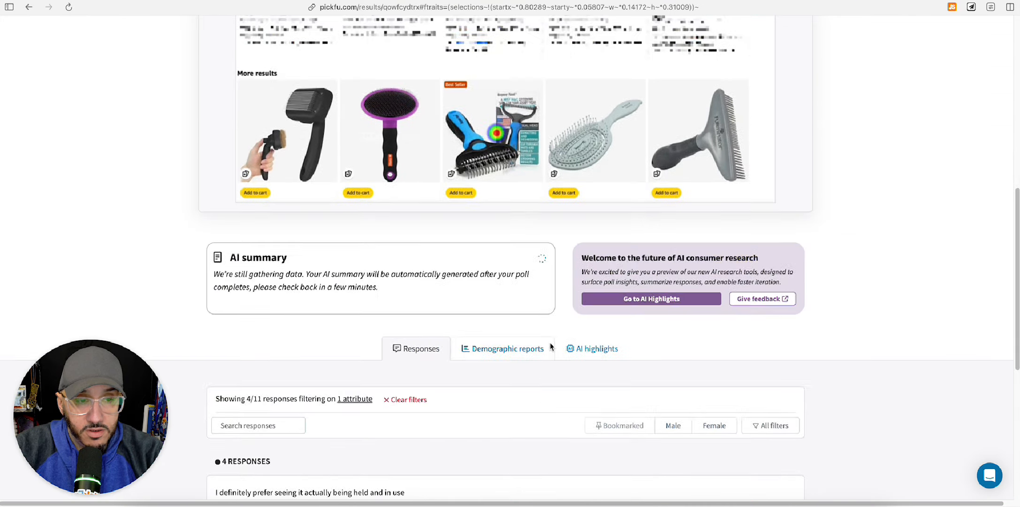
mouse_move(282, 365)
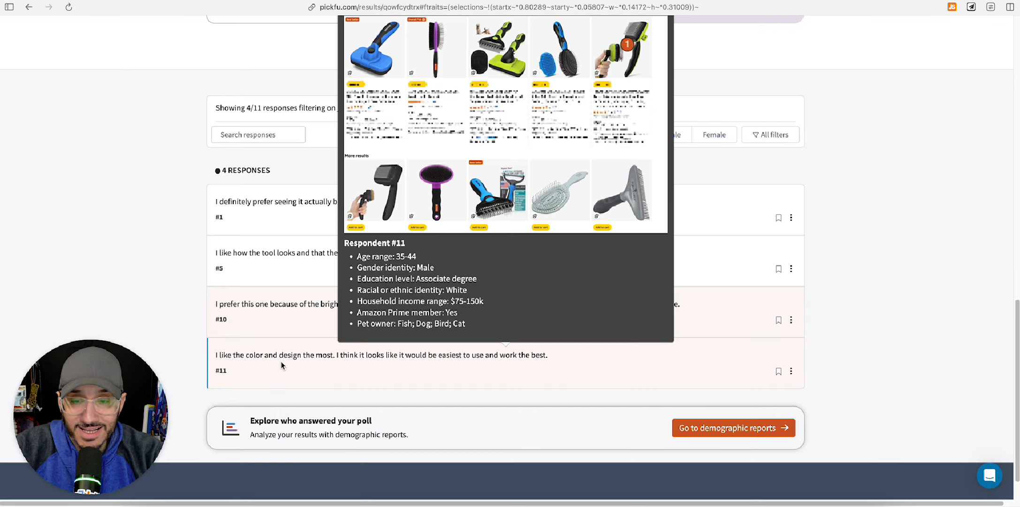
mouse_move(256, 311)
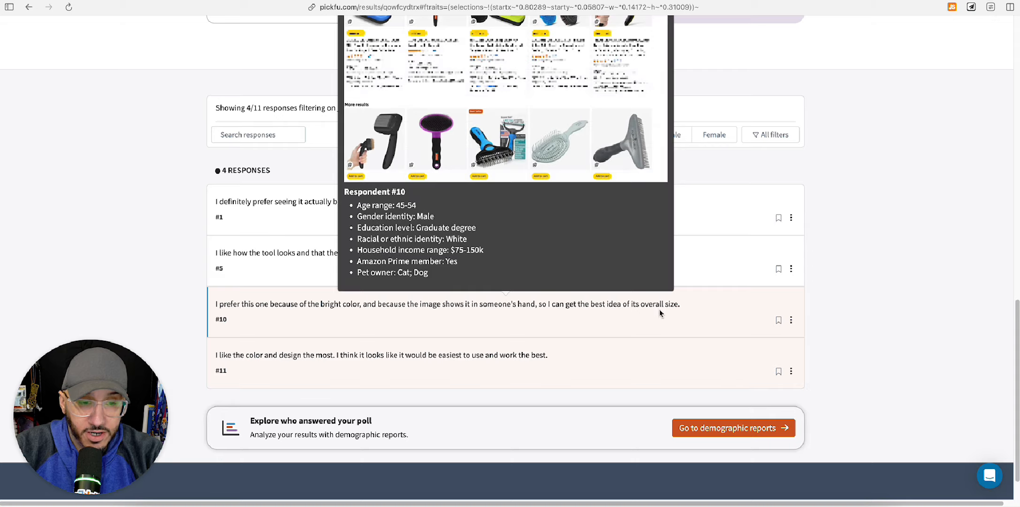
Clear the handheld brush click selection and review the click heatmap across both rows of search results.
scroll(663, 314, "up", 10)
scroll(663, 315, "up", 3)
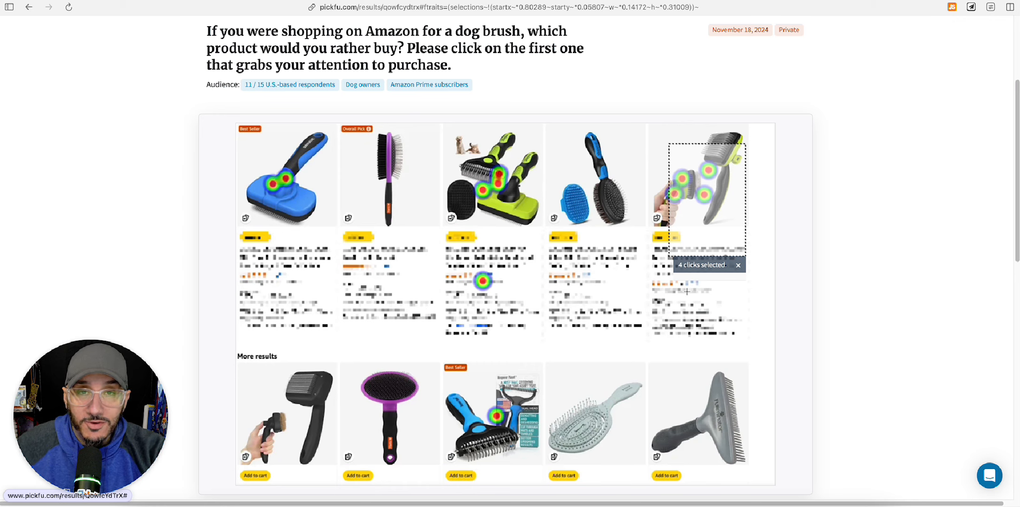
left_click(738, 265)
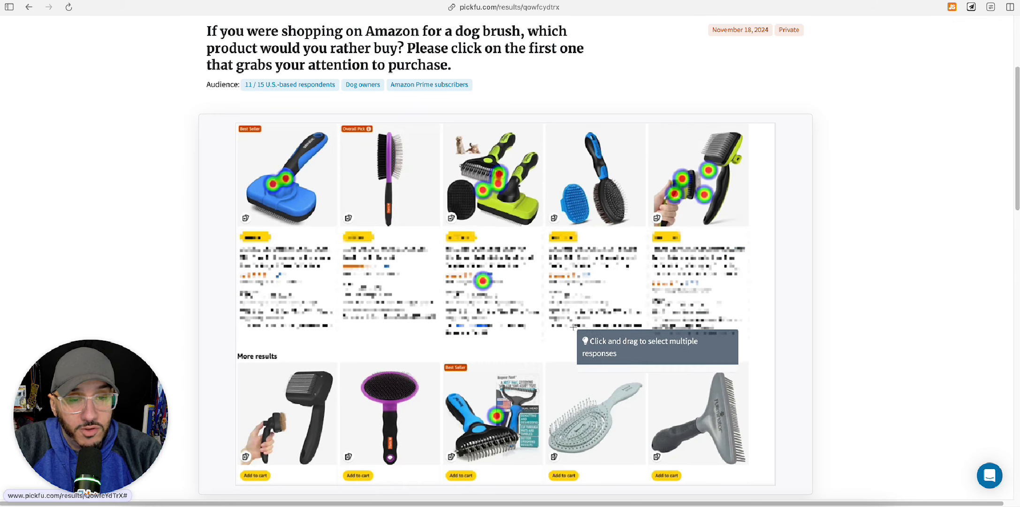
scroll(573, 327, "down", 3)
scroll(575, 323, "up", 1)
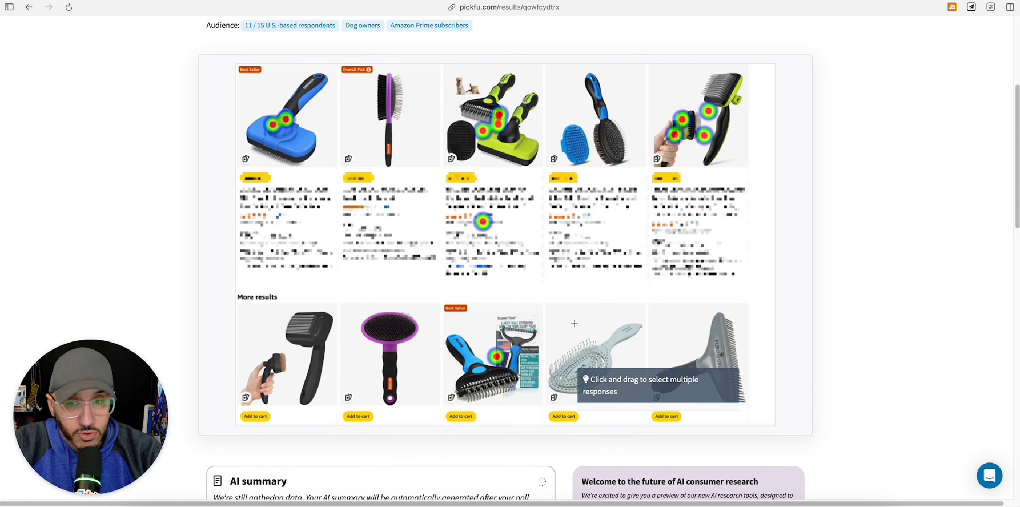
scroll(575, 323, "up", 1)
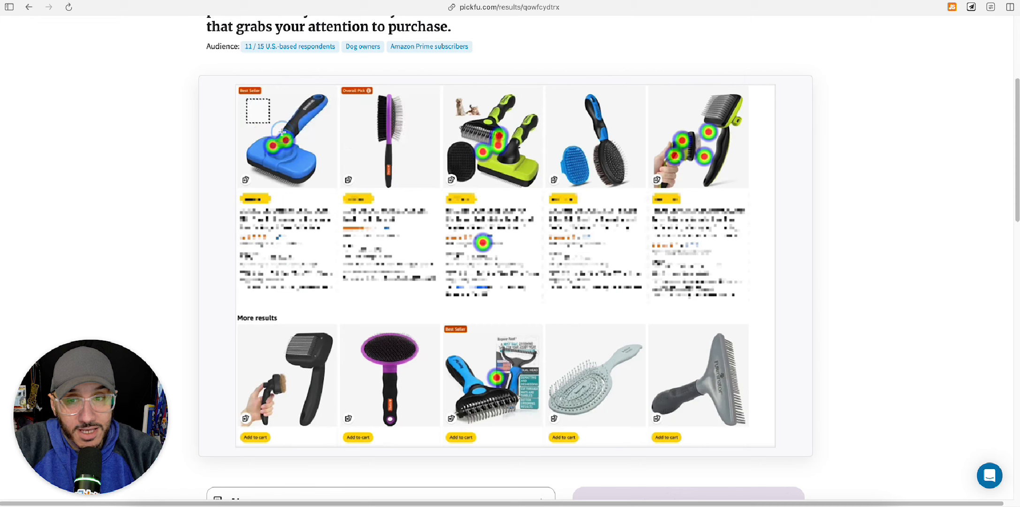
Select all clicks across the top row of products, clear that selection, and compare the green brush designs.
left_click_drag(246, 98, 764, 264)
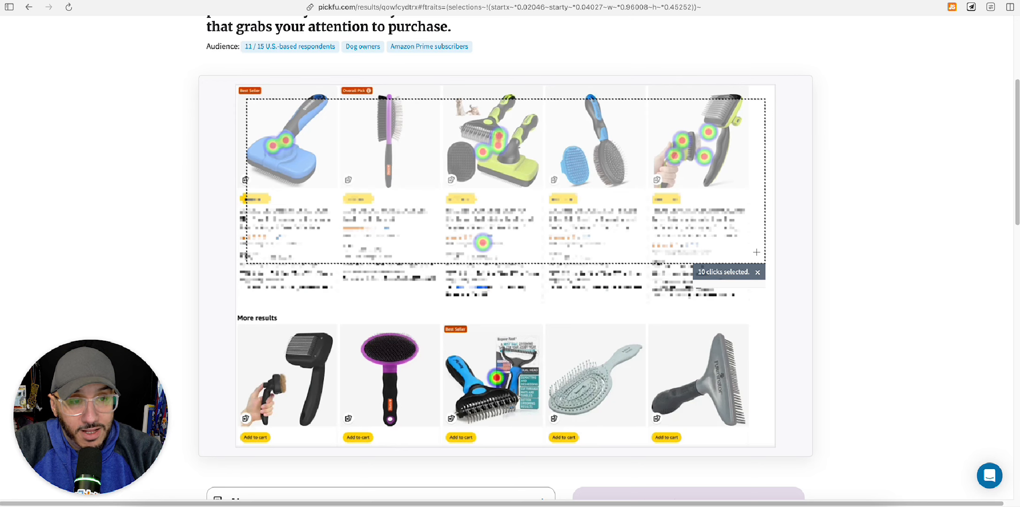
scroll(757, 252, "up", 5)
scroll(717, 310, "down", 4)
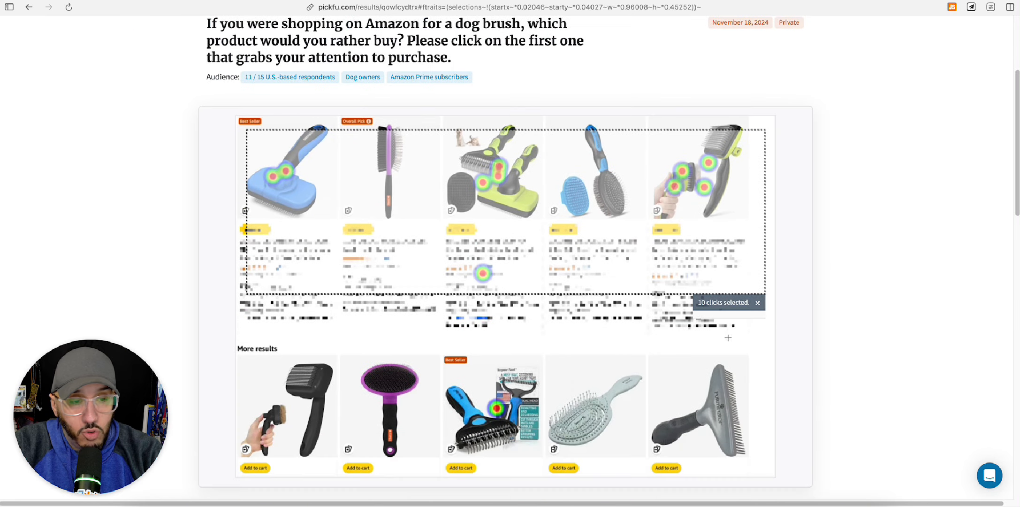
left_click(759, 302)
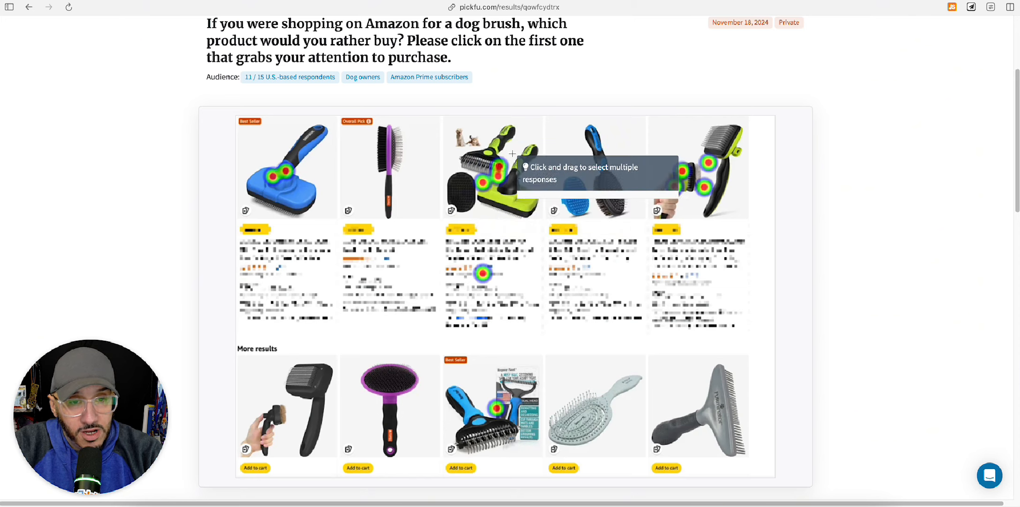
mouse_move(708, 182)
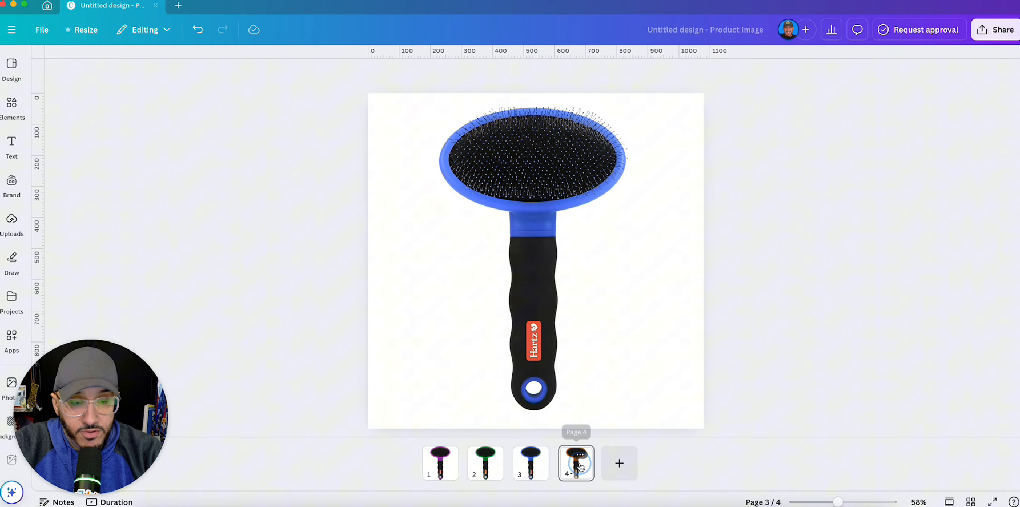
Switch to the Canva product image design and delete page 4 with the orange brush.
left_click(580, 464)
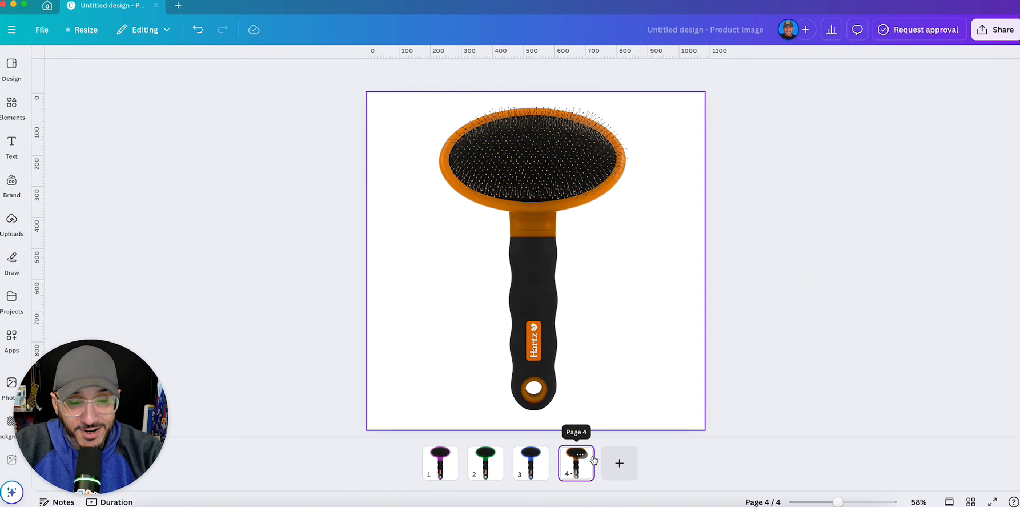
key("Delete")
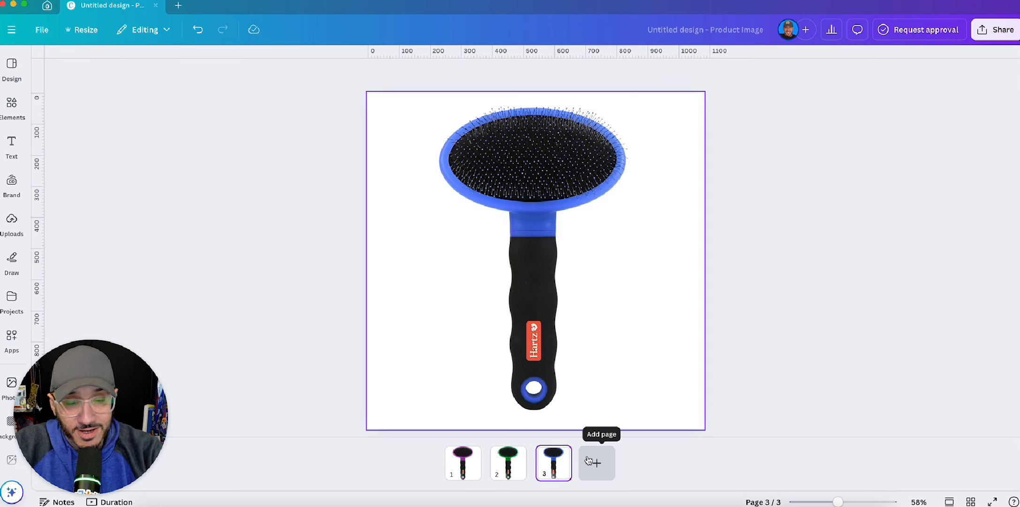
Brighten the green brush on page 2 by setting its green color edit saturation to 100 and adjusting its hue.
left_click(502, 471)
left_click(539, 300)
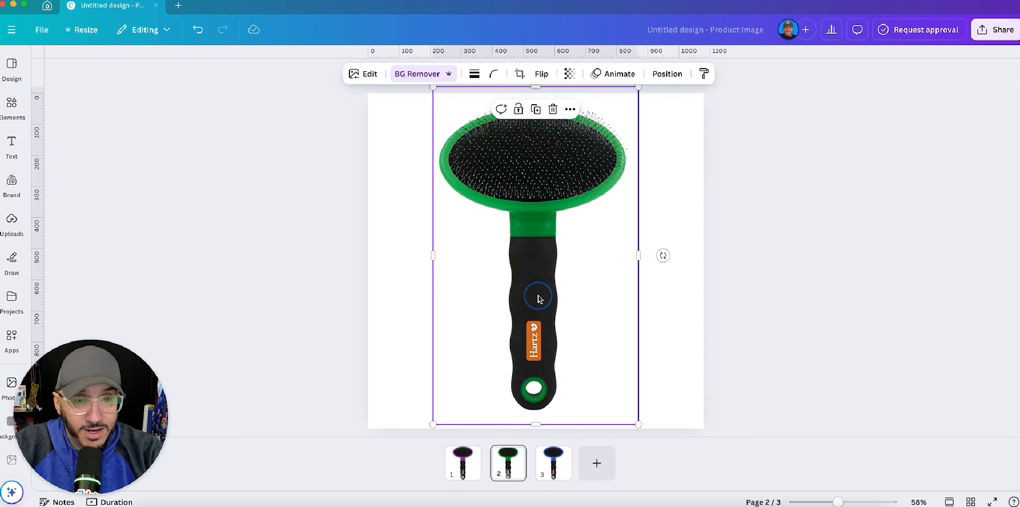
left_click(371, 76)
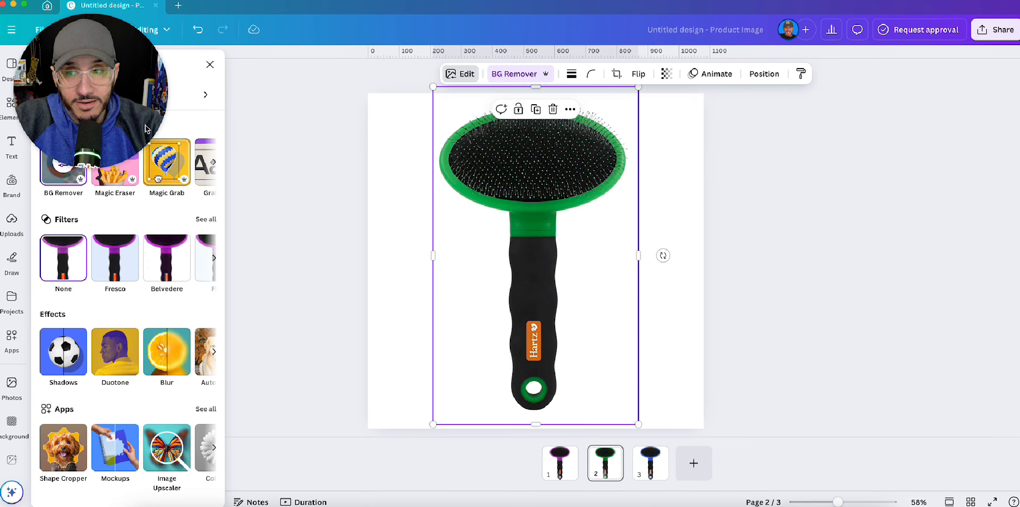
left_click(69, 100)
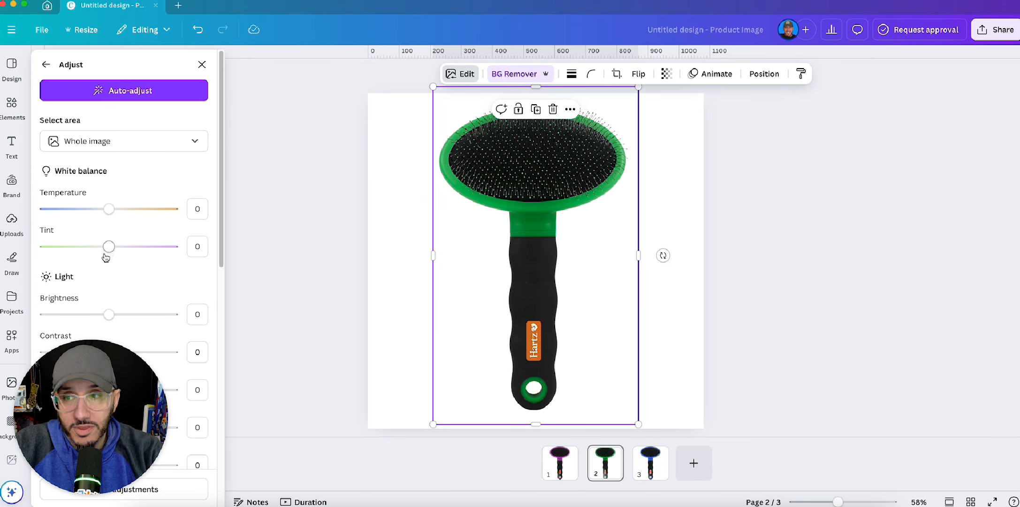
scroll(150, 378, "down", 3)
scroll(150, 377, "down", 4)
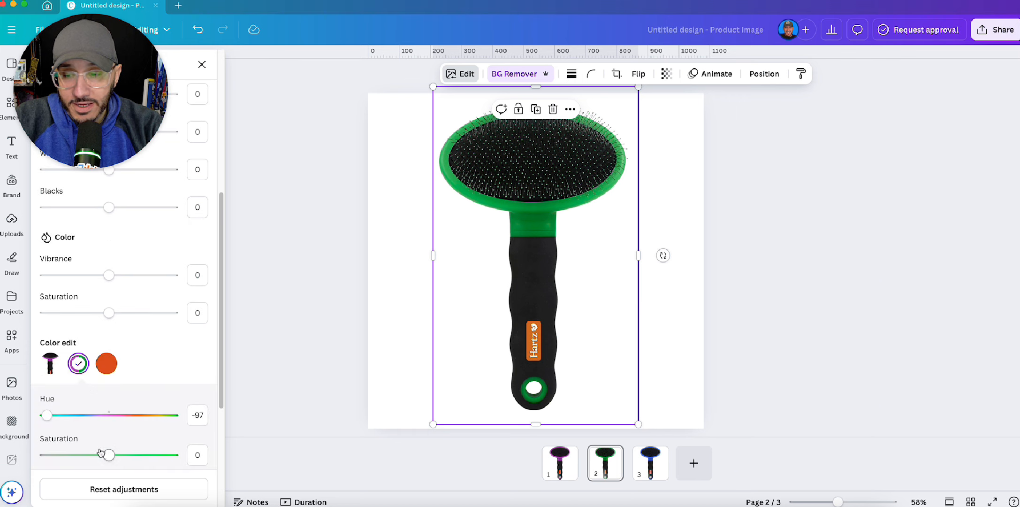
mouse_move(109, 455)
left_mouse_down()
mouse_move(162, 455)
mouse_move(68, 455)
mouse_move(197, 457)
left_mouse_up()
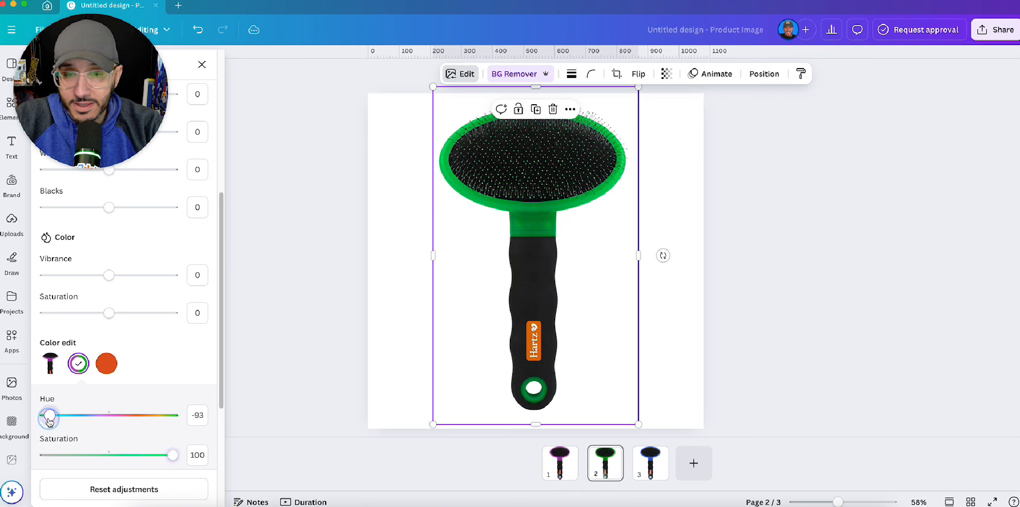
mouse_move(46, 415)
left_mouse_down()
mouse_move(59, 416)
mouse_move(44, 416)
left_mouse_up()
key("Escape")
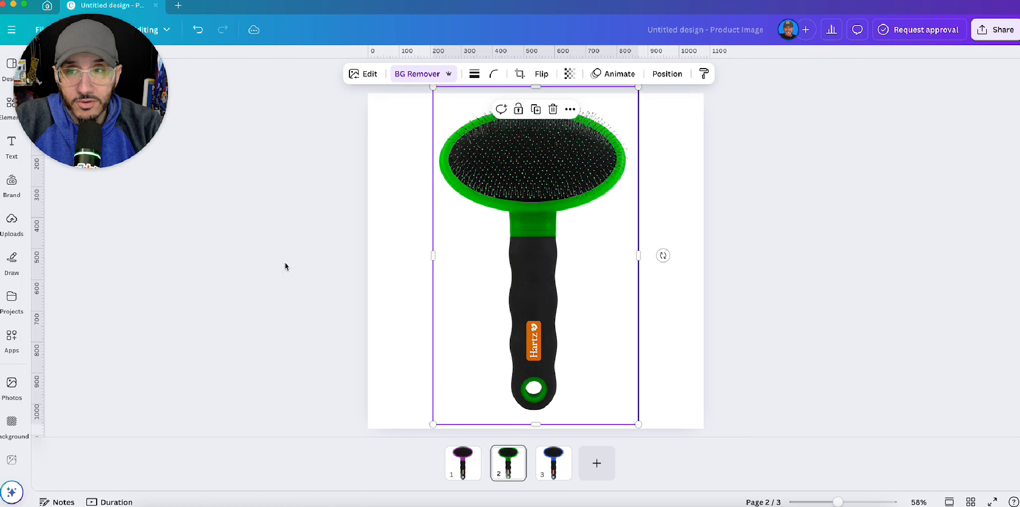
Look at the blue brush page, and examine the Amazon Hartz slicker brush listing's gallery images and grooming tool content.
left_click(556, 462)
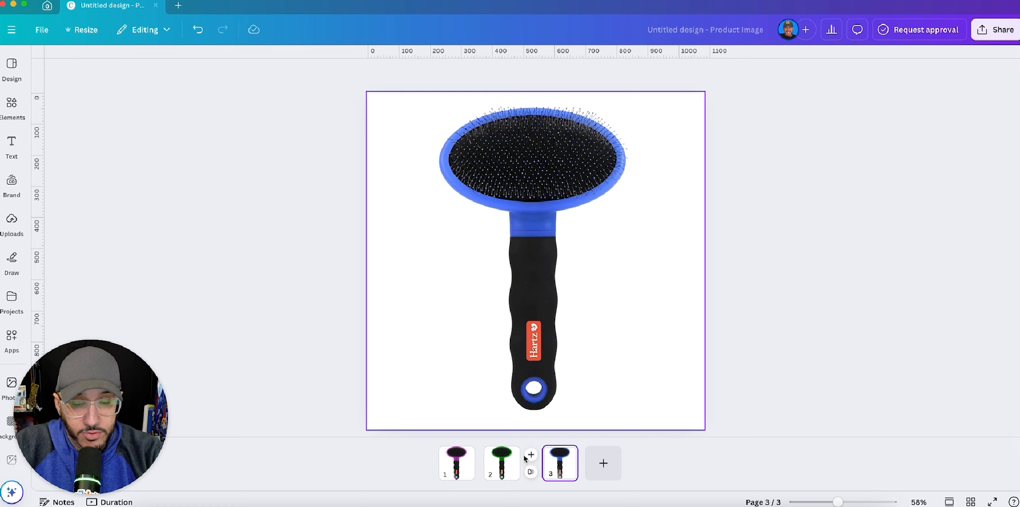
left_click(343, 319)
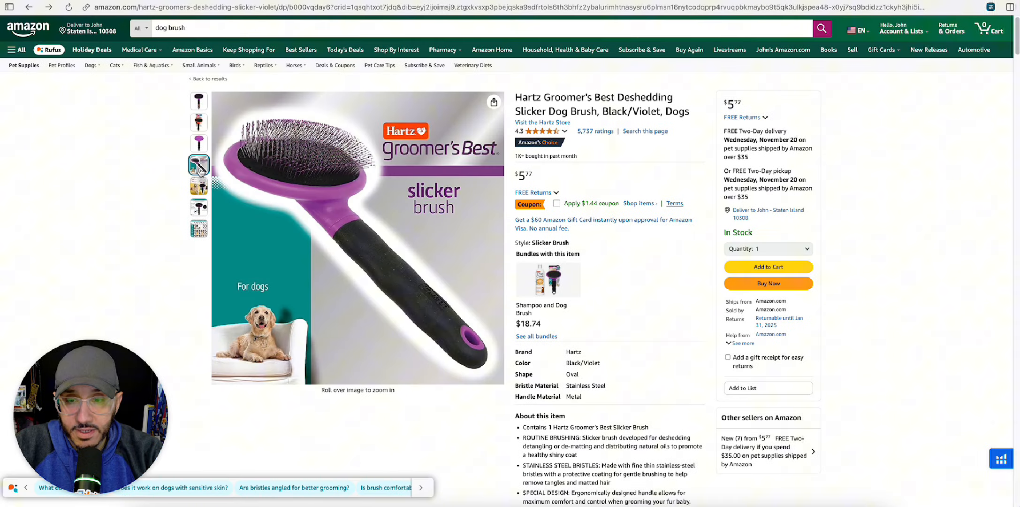
mouse_move(196, 211)
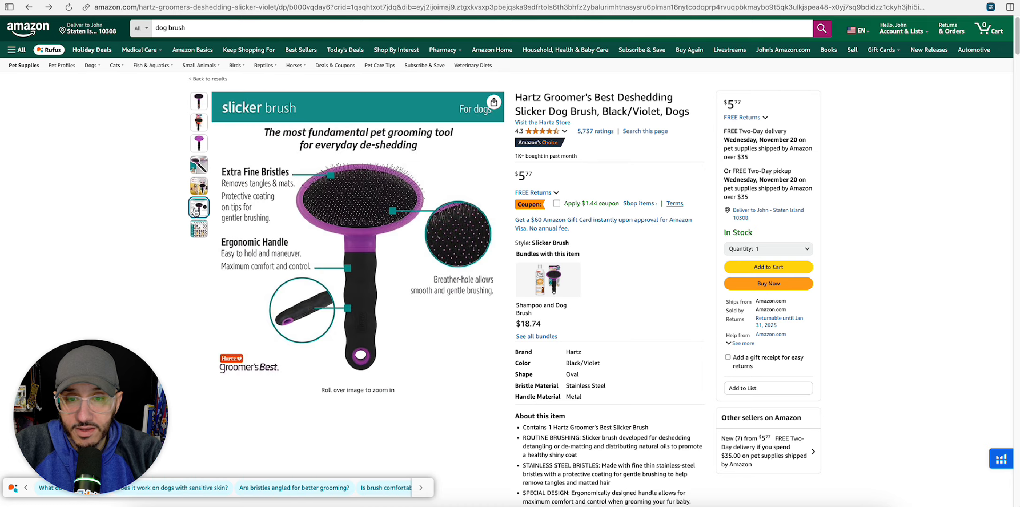
scroll(545, 278, "down", 5)
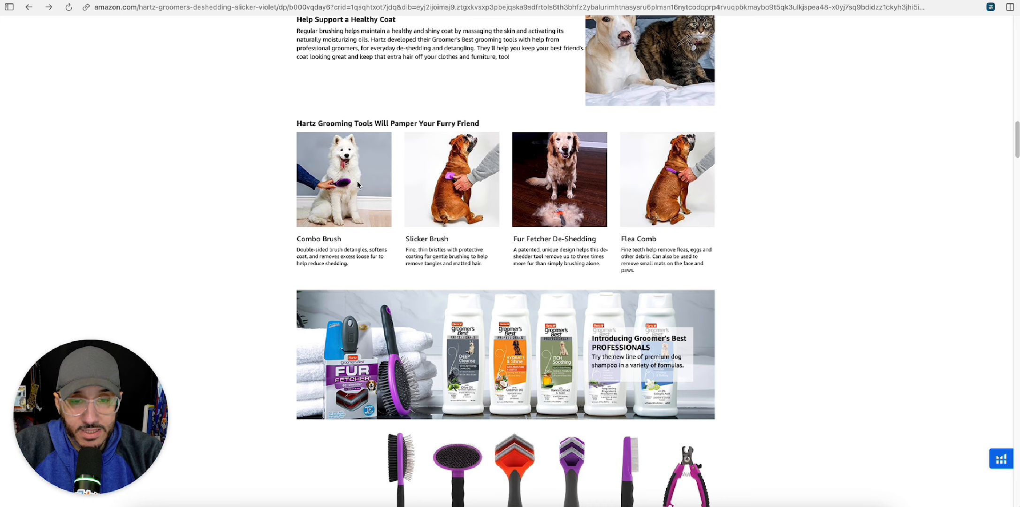
scroll(577, 207, "up", 20)
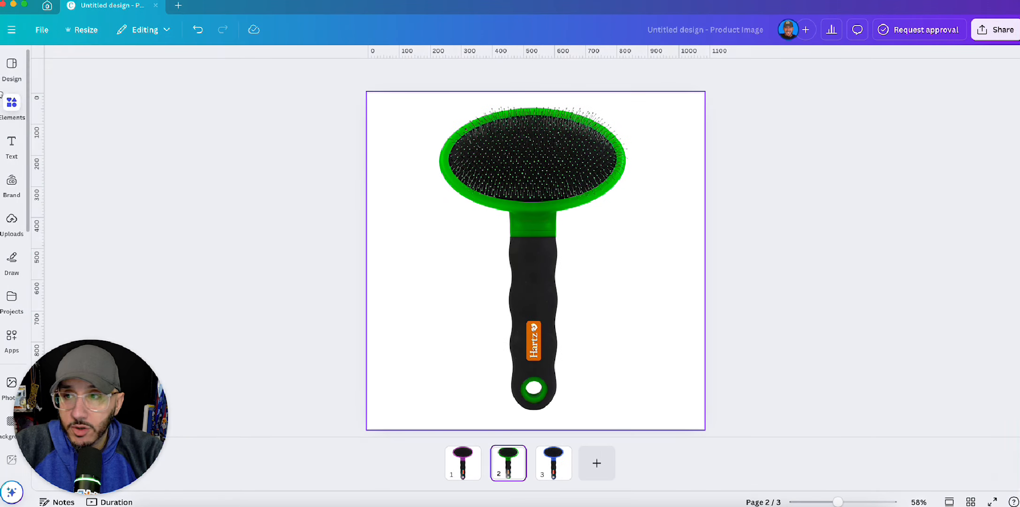
Search the photo elements for "golden lab" and add the sitting golden puppy to the green brush page with its background removed.
left_click(11, 106)
left_click(117, 71)
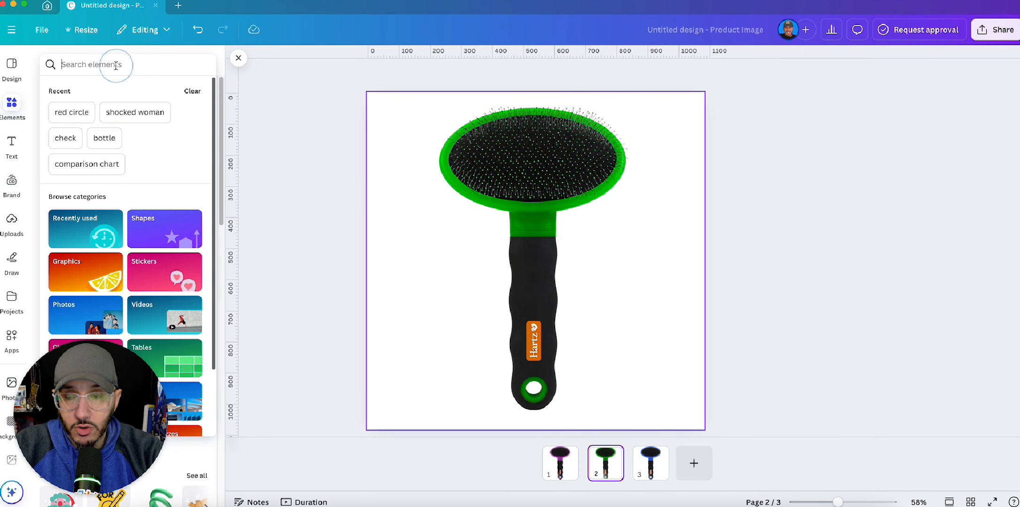
type("golden lab")
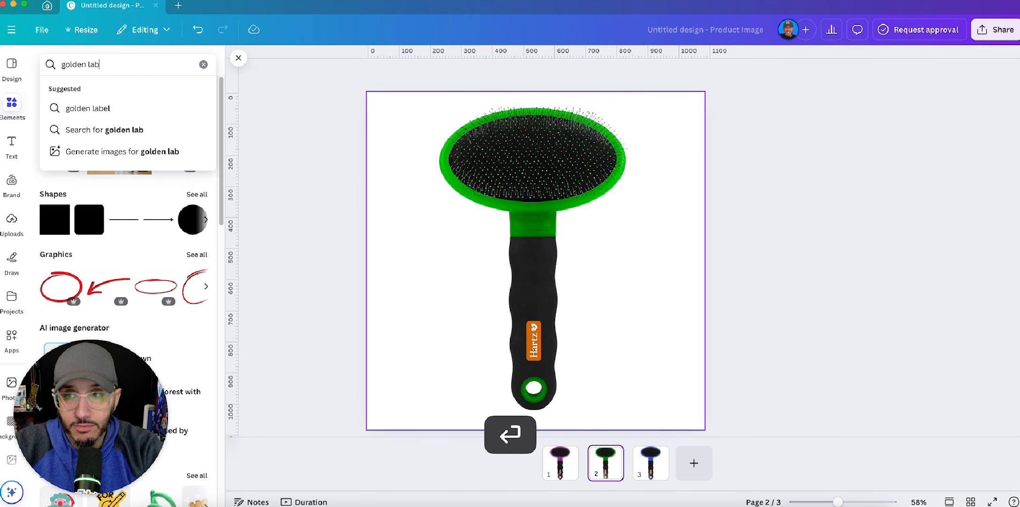
key("Return")
left_click(125, 93)
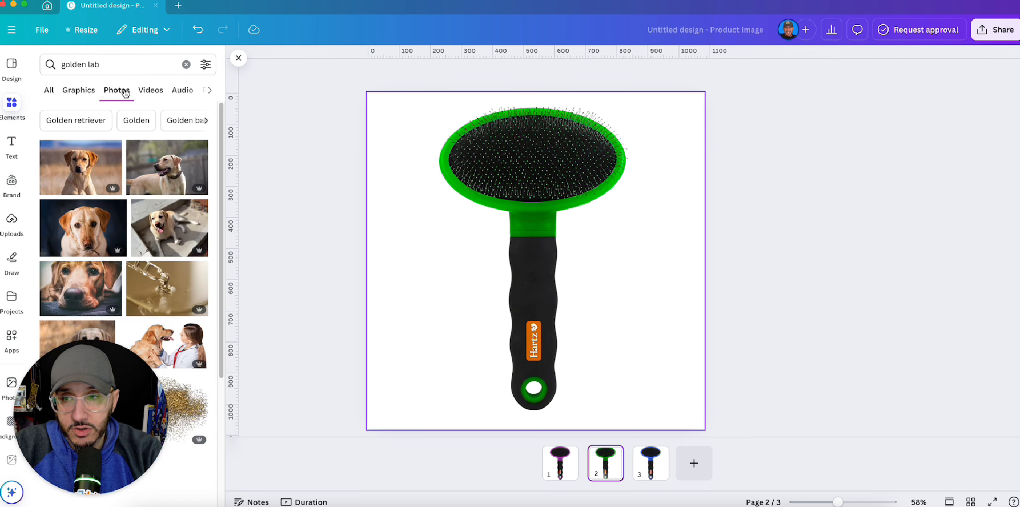
scroll(190, 189, "down", 5)
scroll(190, 189, "down", 10)
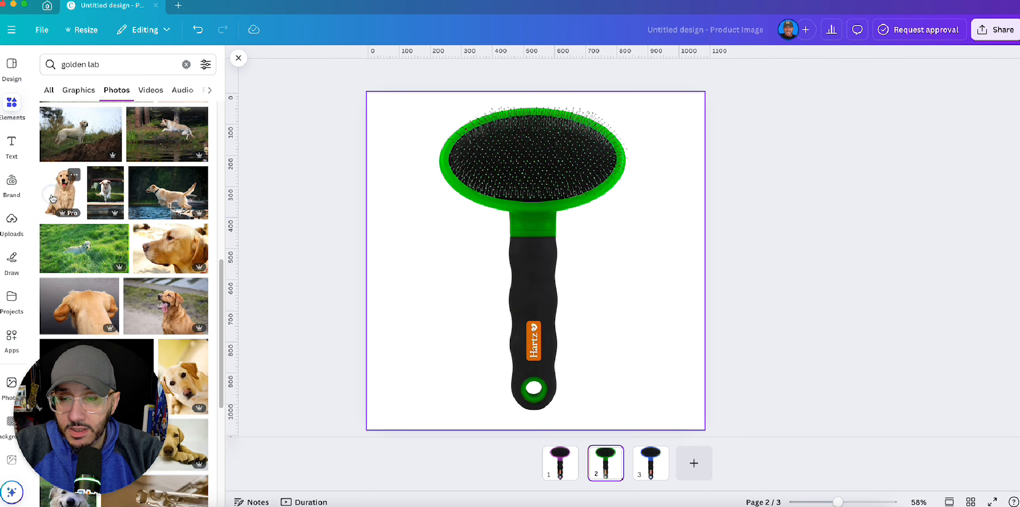
left_click(76, 196)
left_click(516, 74)
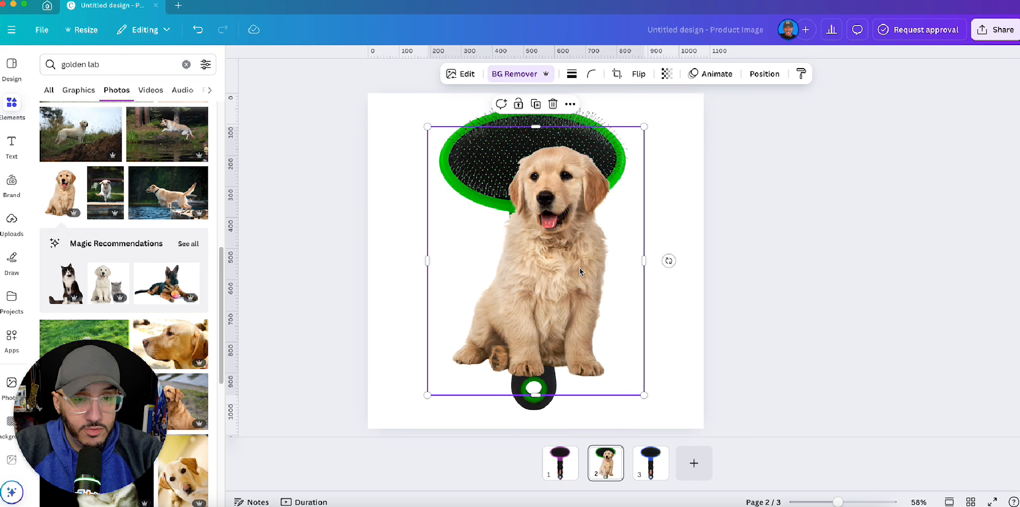
Place the puppy behind the green brush, beside the handle, and shrink it to about 599 by 743 px.
mouse_move(578, 272)
left_mouse_down()
mouse_move(638, 311)
mouse_move(624, 303)
left_mouse_up()
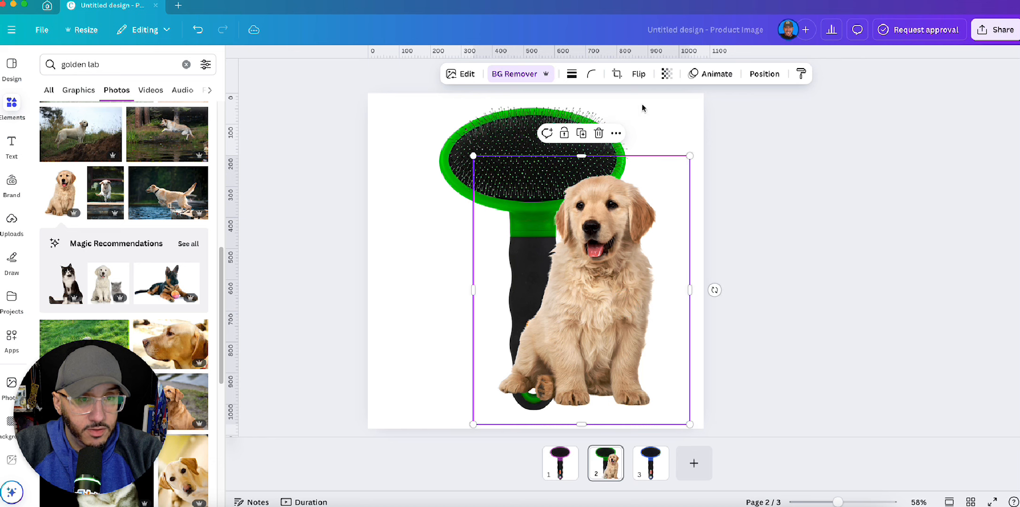
left_click(764, 73)
left_click(195, 123)
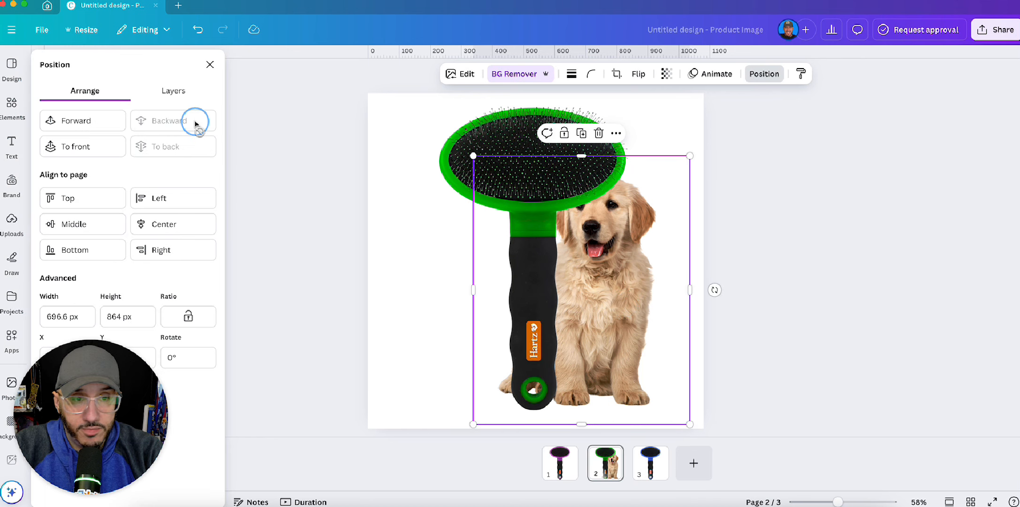
left_click_drag(618, 269, 630, 269)
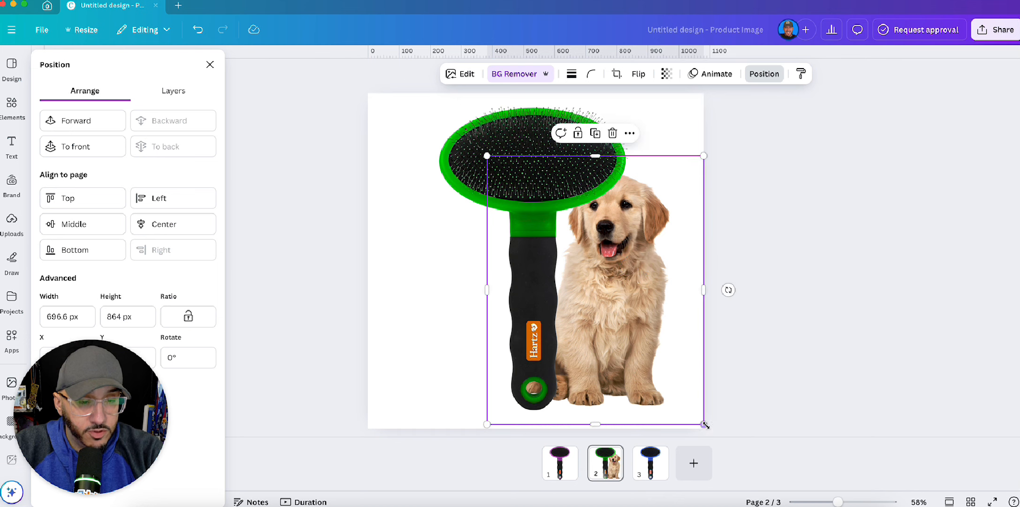
left_click_drag(705, 424, 669, 392)
mouse_move(644, 338)
left_mouse_down()
mouse_move(644, 364)
mouse_move(631, 366)
left_mouse_up()
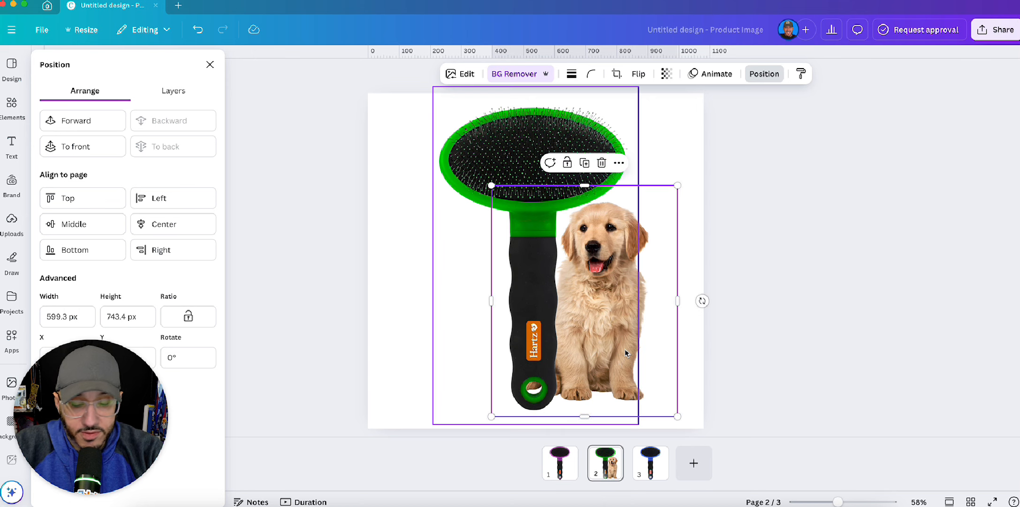
Copy the puppy from the green brush page onto the purple brush page and place it behind the brush.
key("super+c")
left_click(568, 463)
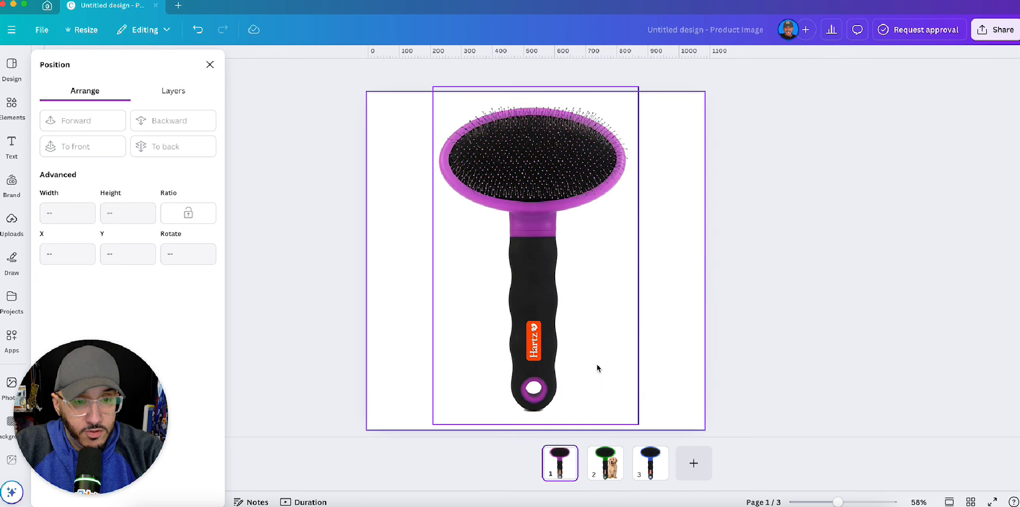
key("super+v")
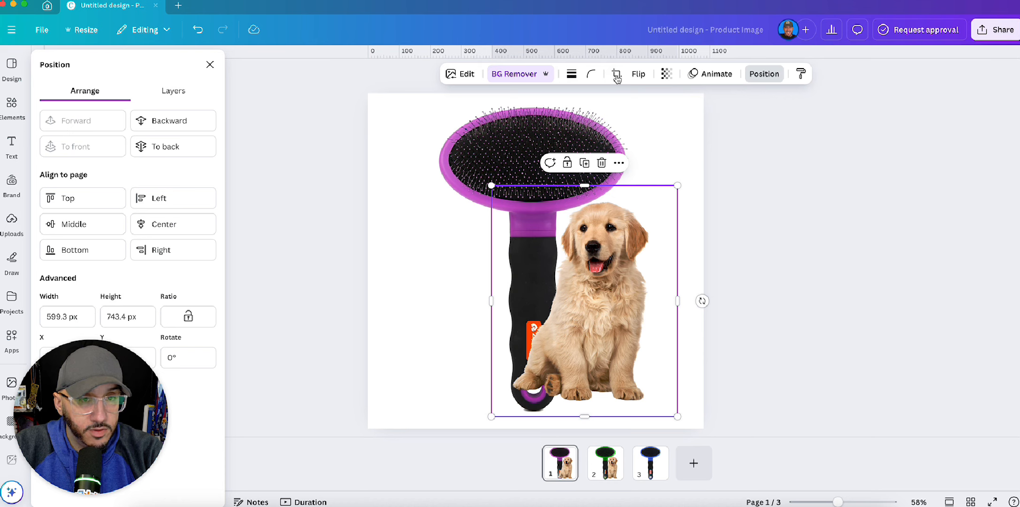
left_click(179, 120)
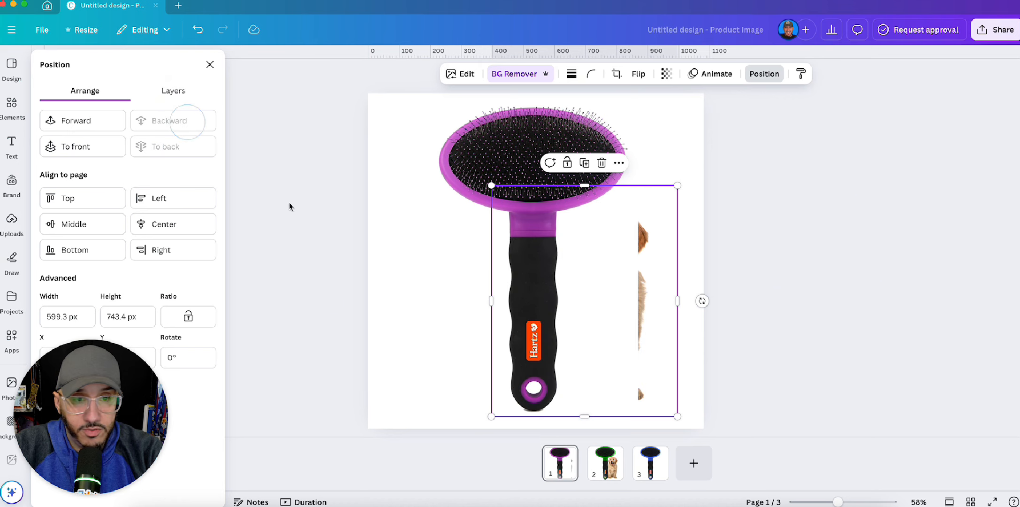
left_click(612, 263)
left_click(512, 77)
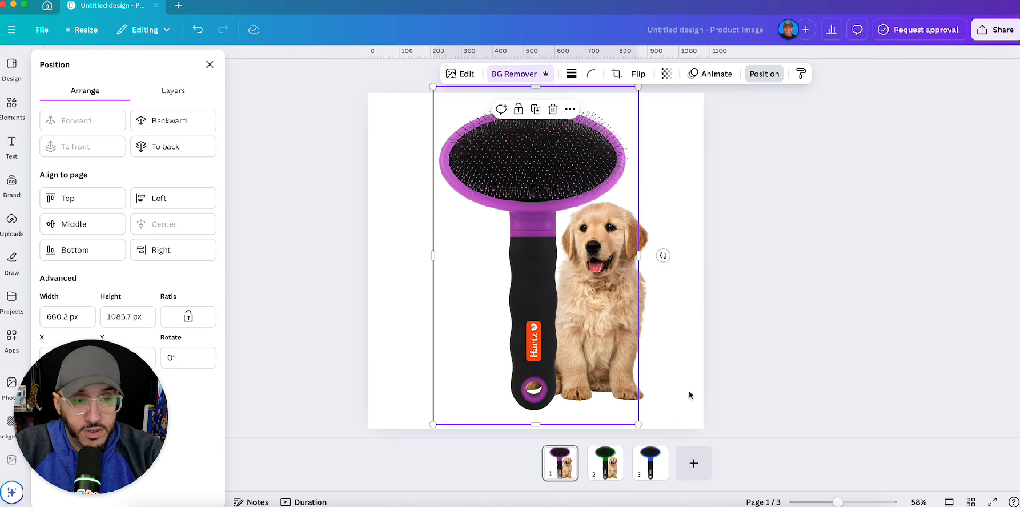
Paste the puppy onto the blue brush page and send it backward behind the brush.
left_click(651, 464)
key("super+v")
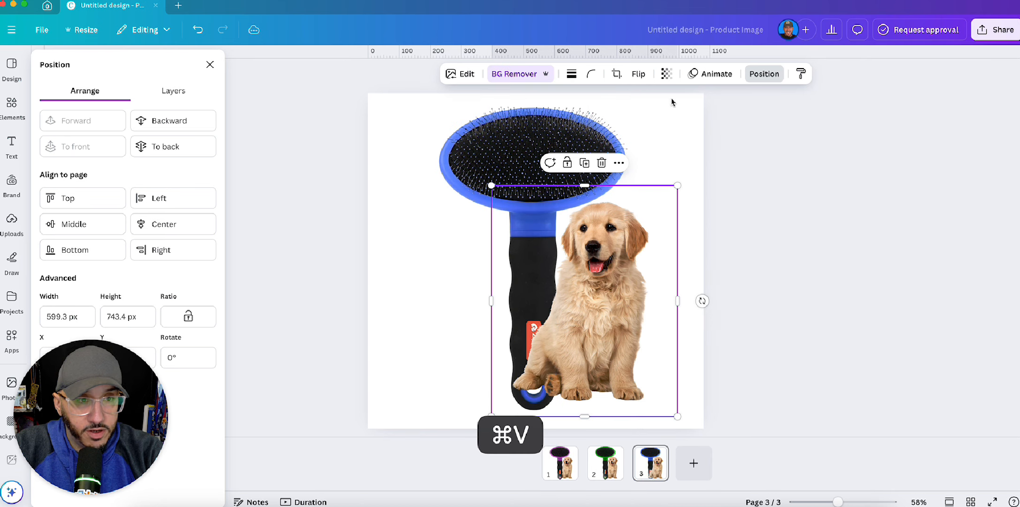
left_click(160, 122)
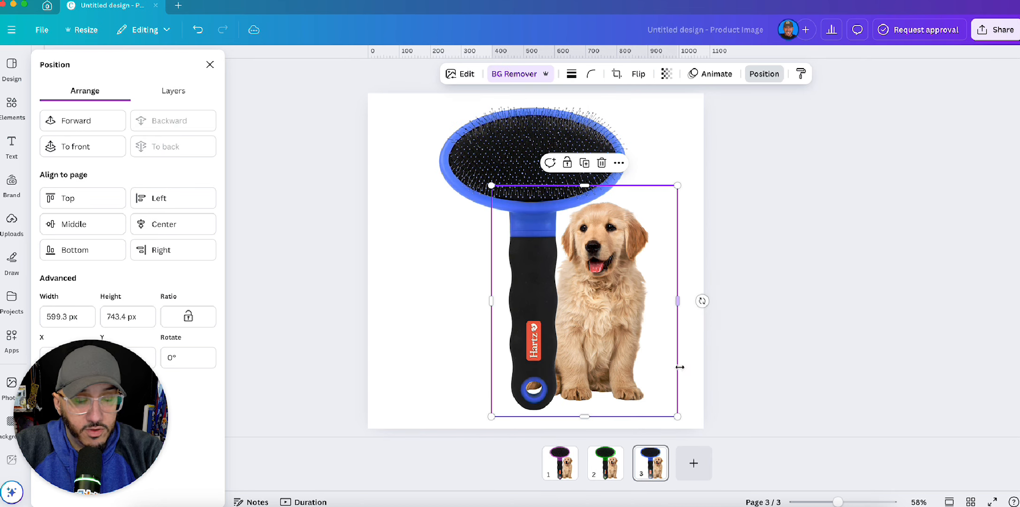
Flip through the purple, green and blue brush pages to compare how the puppy looks in each variant.
left_click(605, 462)
left_click(569, 471)
left_click(605, 465)
left_click(655, 464)
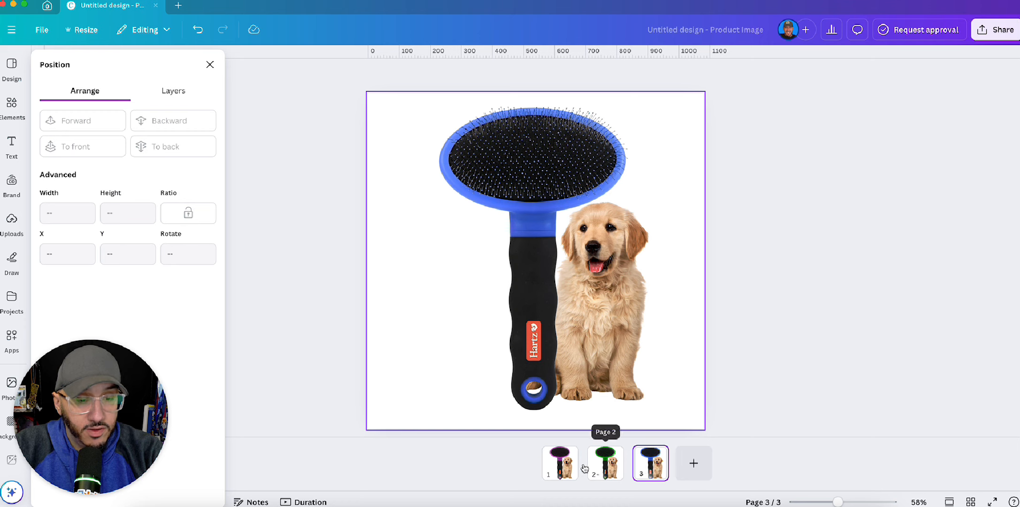
left_click(563, 464)
left_click(608, 465)
left_click(641, 463)
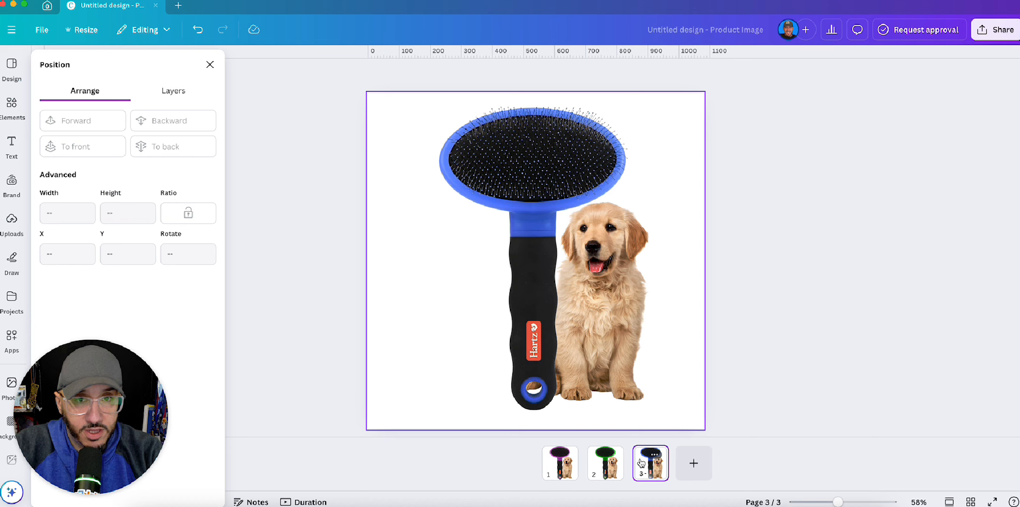
left_click(560, 463)
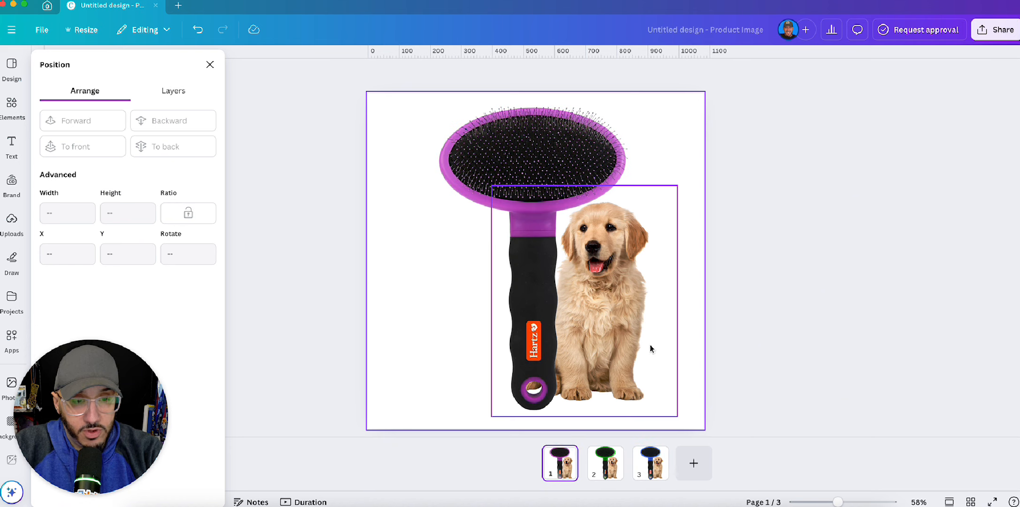
left_click(666, 333)
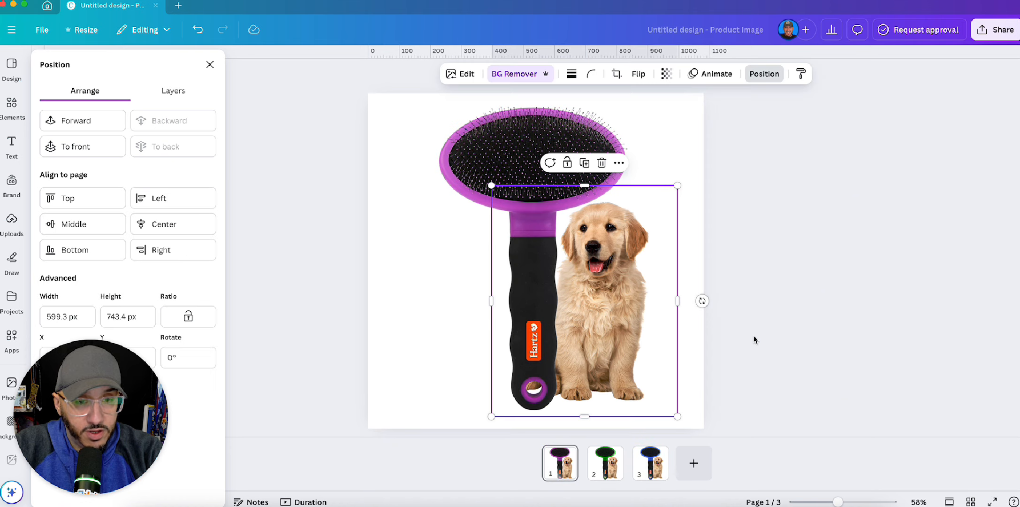
left_click(777, 351)
left_click(777, 352)
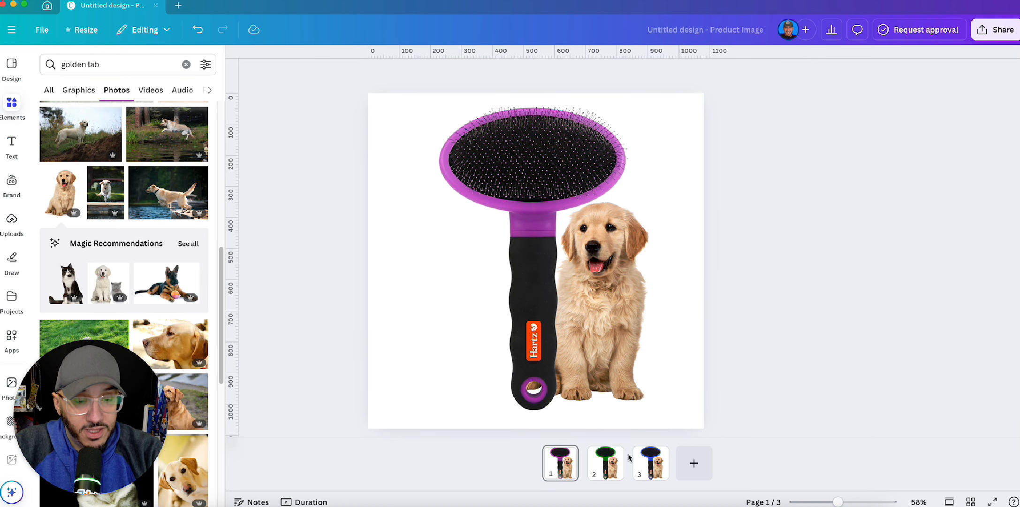
right_click(605, 462)
left_click(606, 462)
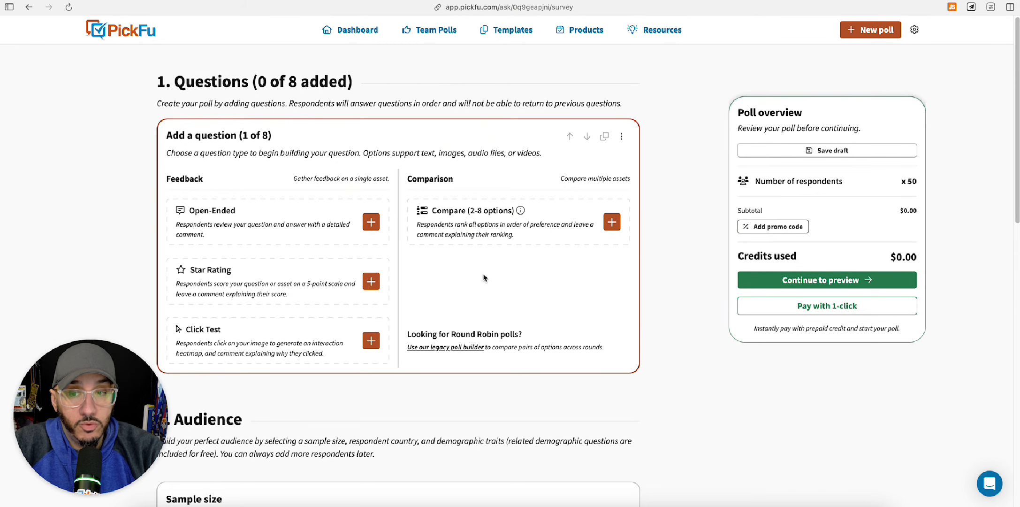
In PickFu, add a Compare question with three image options and upload the purple, green and blue variants from the dog brush folder.
left_click(616, 224)
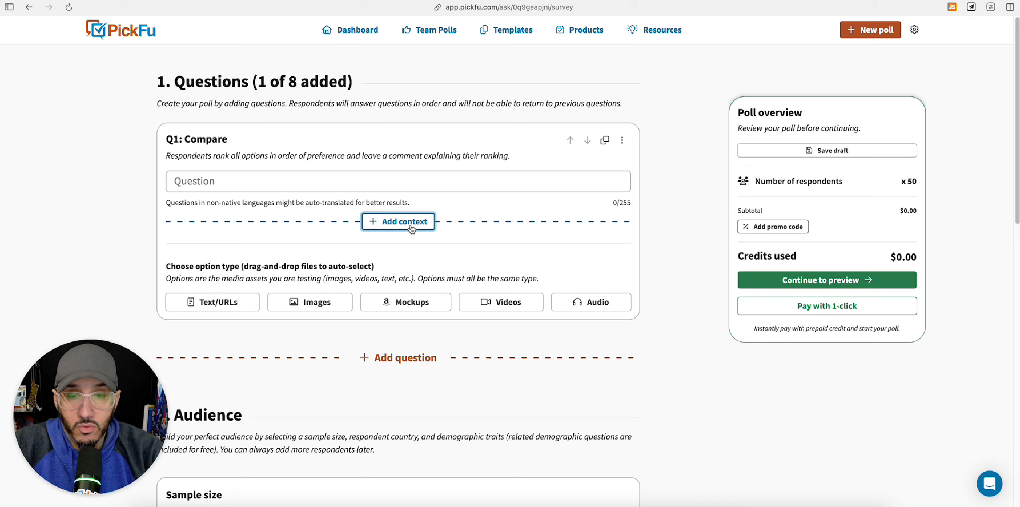
left_click(315, 304)
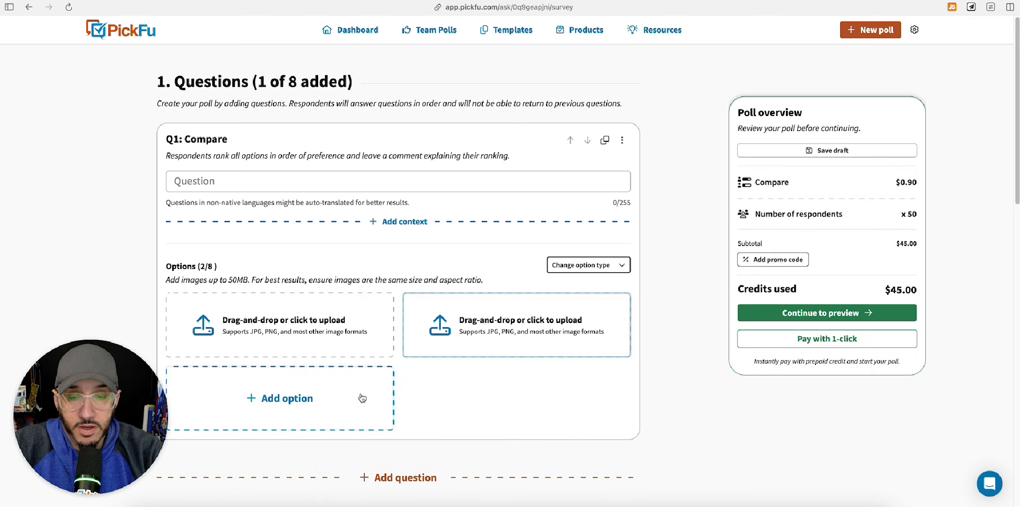
left_click(330, 399)
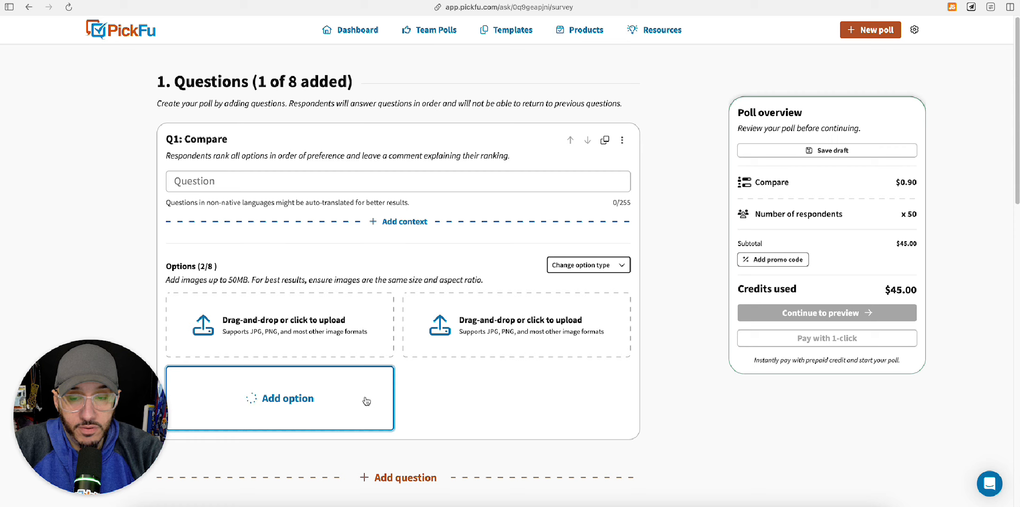
left_click(844, 479)
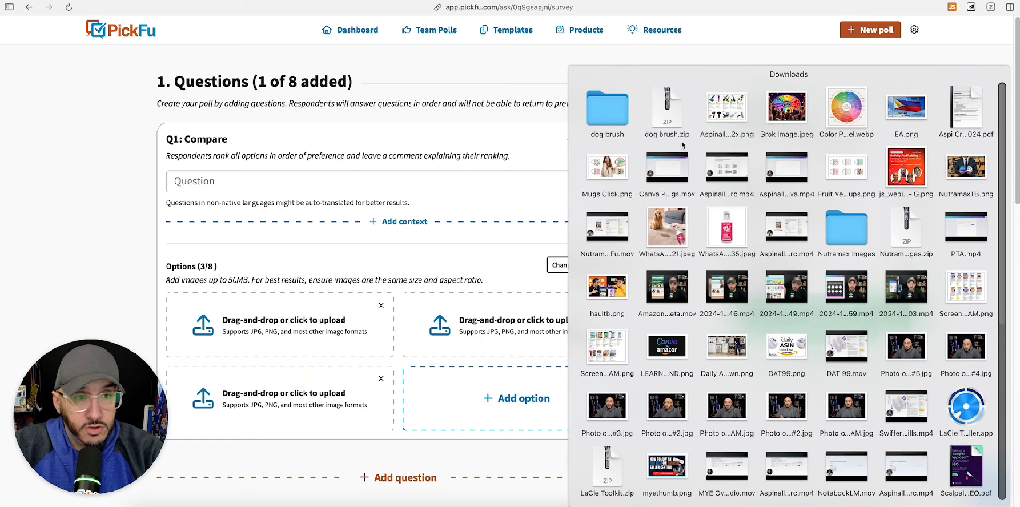
left_click(607, 111)
left_click_drag(797, 387, 280, 323)
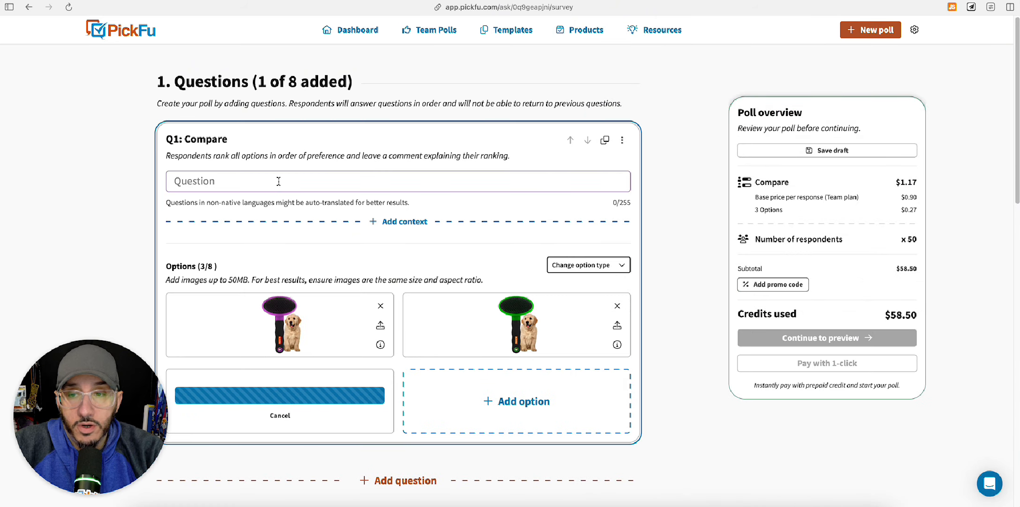
Set the question to "If you were shopping on Amazon for a dog brush, which product would you rather buy? And why?".
left_click(278, 181)
left_click(272, 218)
left_click(322, 182)
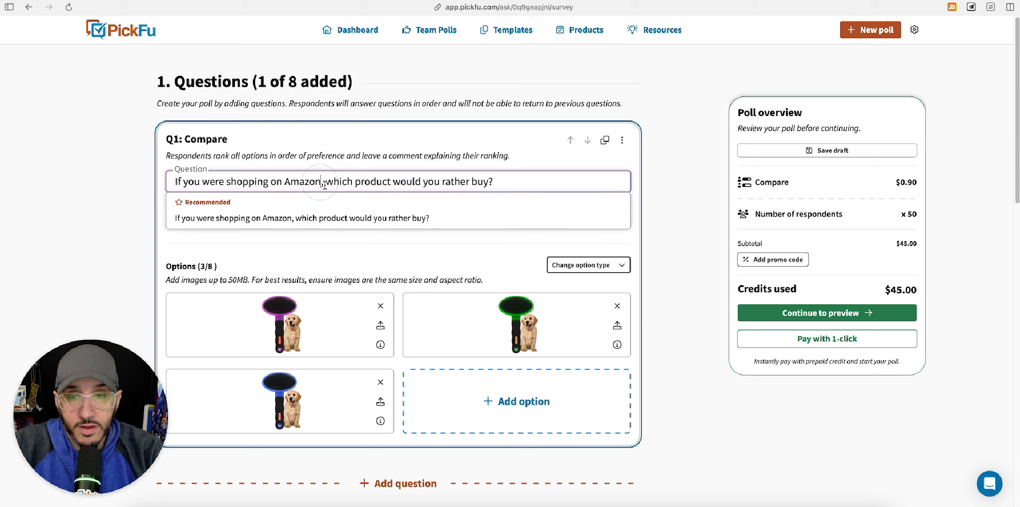
type("for a do")
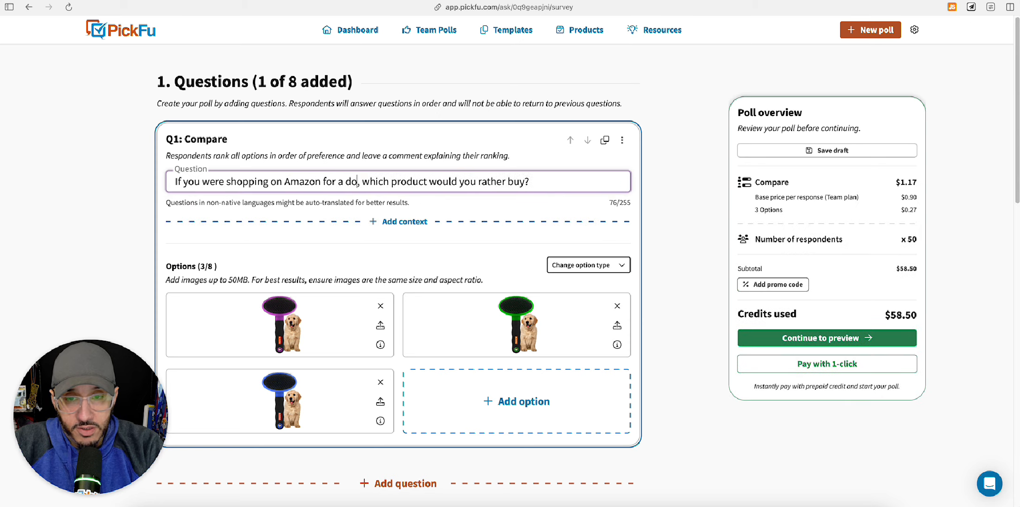
type("g brush")
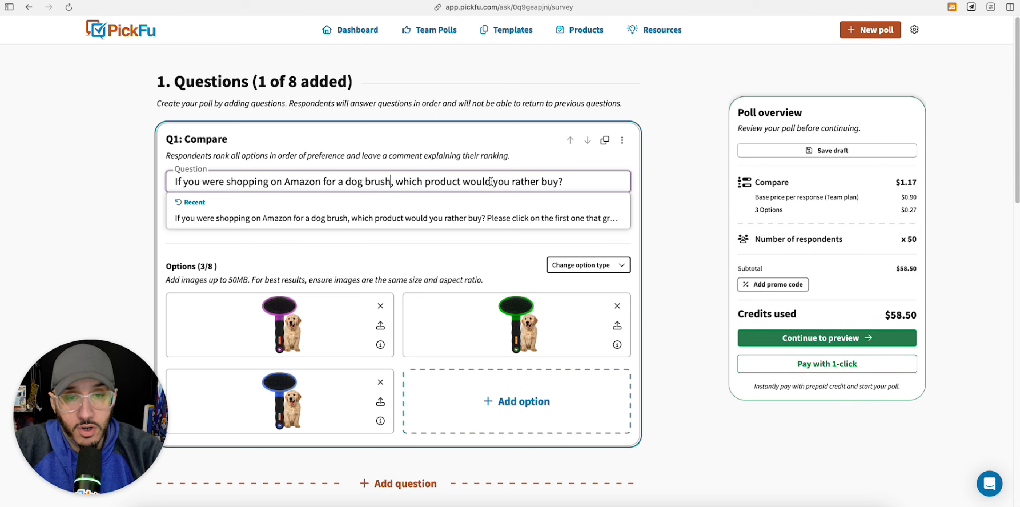
type("And why")
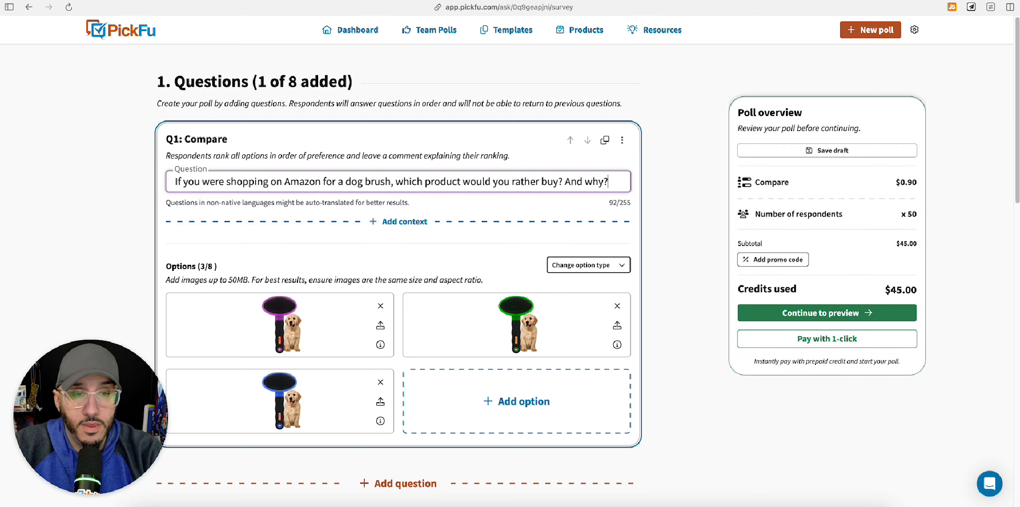
type("?")
Set the poll's sample size to 15 people.
scroll(572, 187, "down", 3)
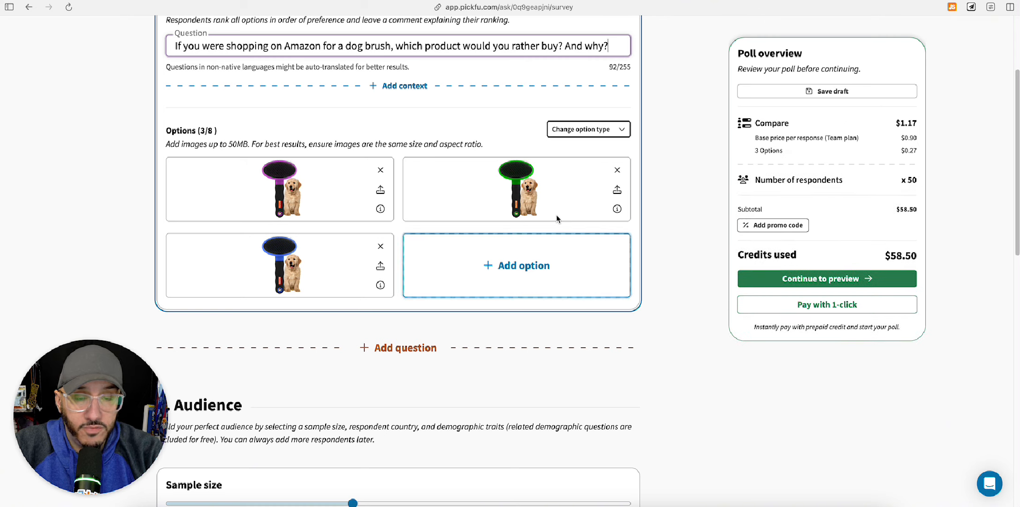
scroll(437, 227, "down", 5)
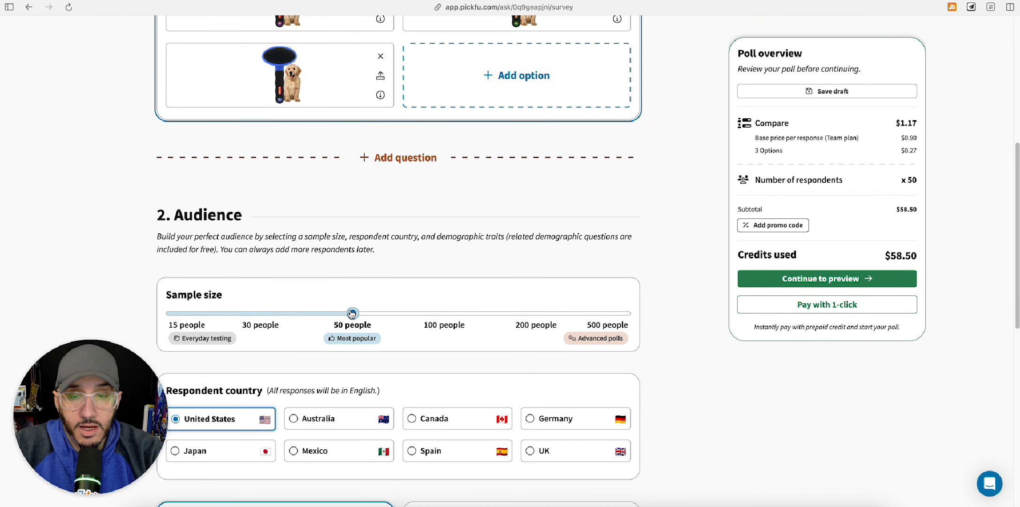
left_click_drag(353, 313, 170, 313)
Target an audience of Amazon Prime members who own a dog, and continue to the poll preview.
scroll(448, 294, "down", 6)
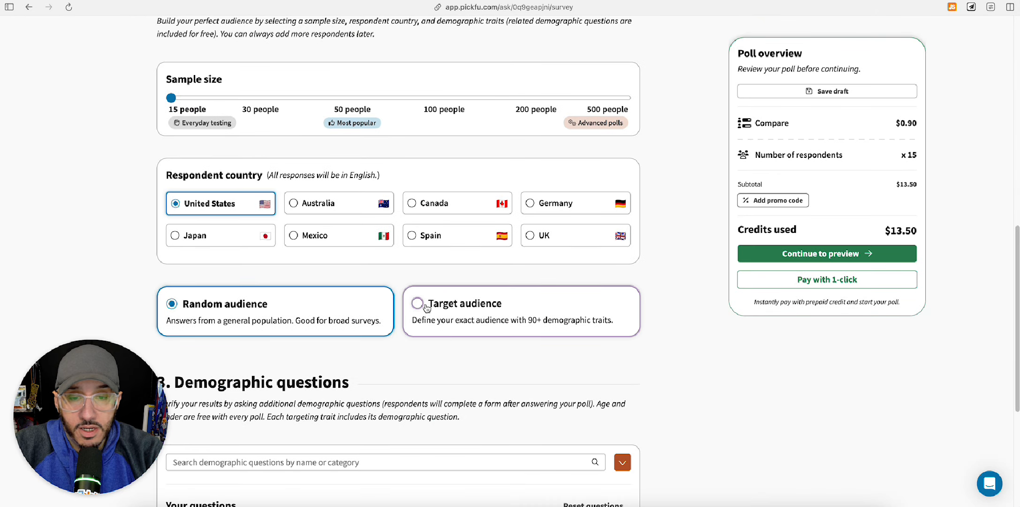
left_click(424, 303)
scroll(305, 311, "down", 4)
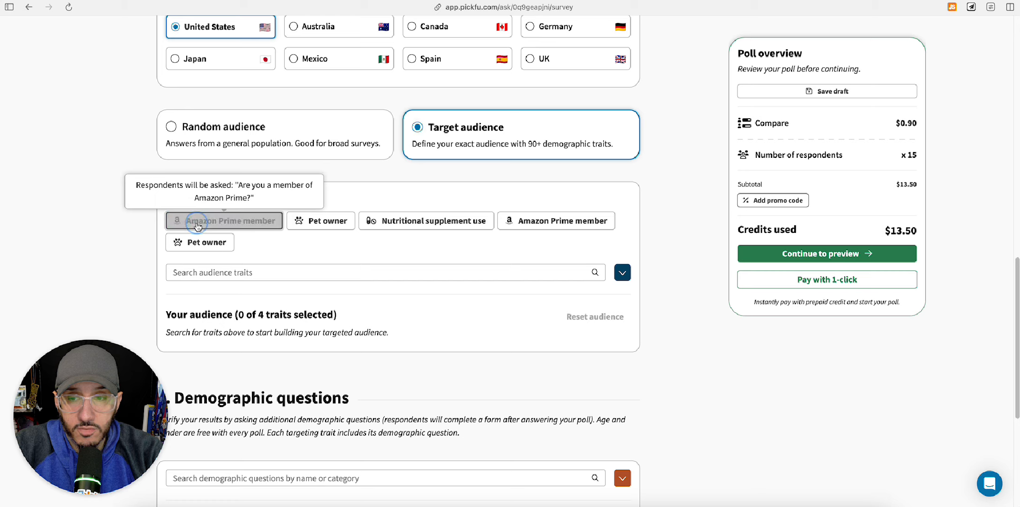
left_click(223, 220)
left_click(183, 243)
left_click(224, 292)
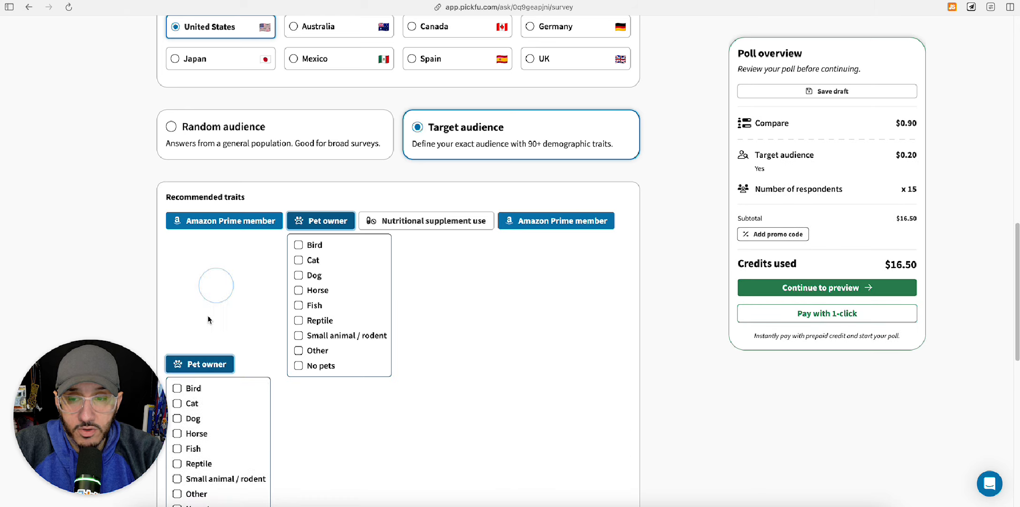
left_click(298, 275)
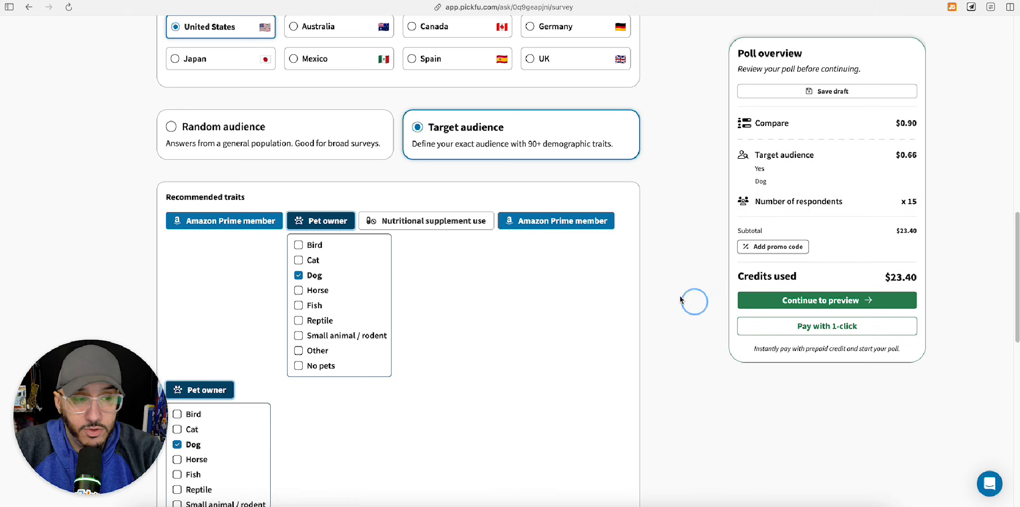
scroll(657, 300, "down", 10)
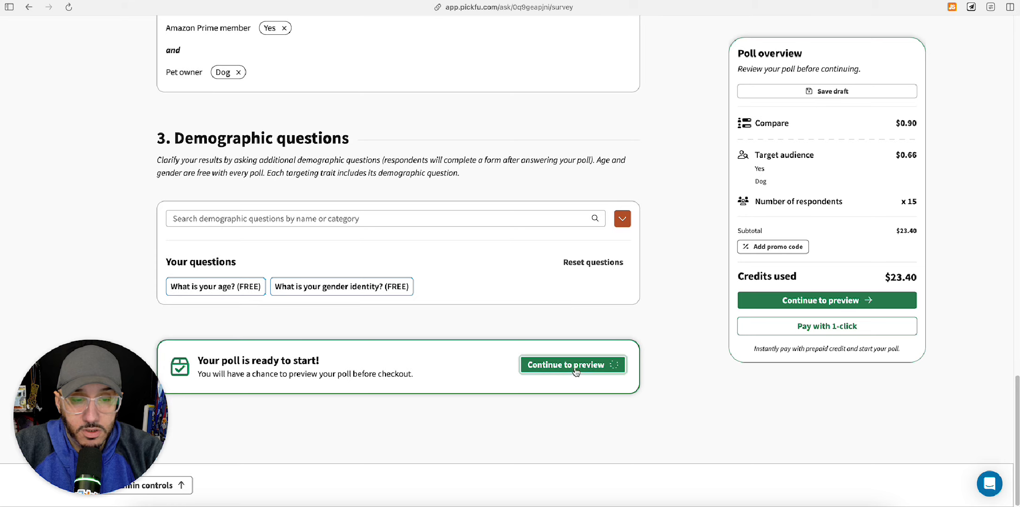
left_click(528, 364)
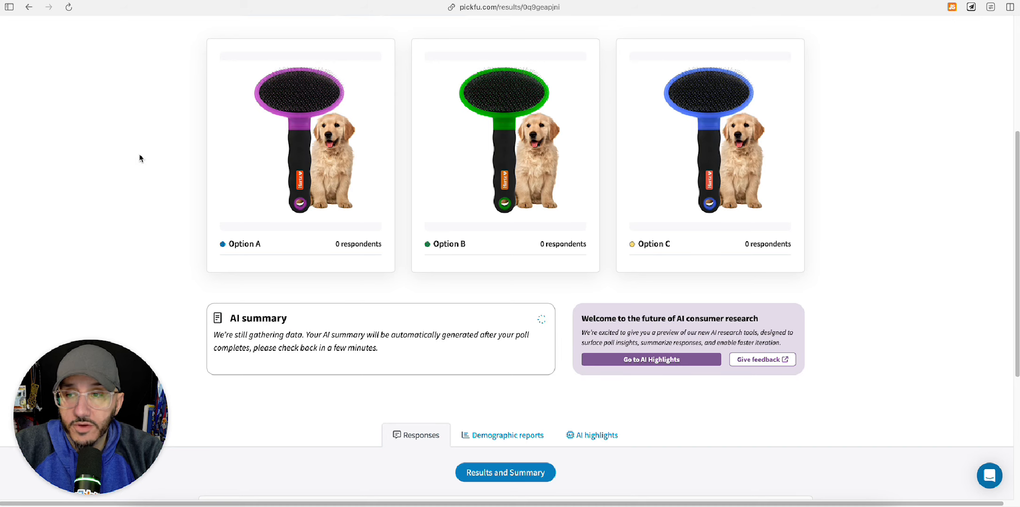
Examine the earlier dog brush click test heatmap and the comments on the purple brush and the blue best seller.
left_click(47, 248)
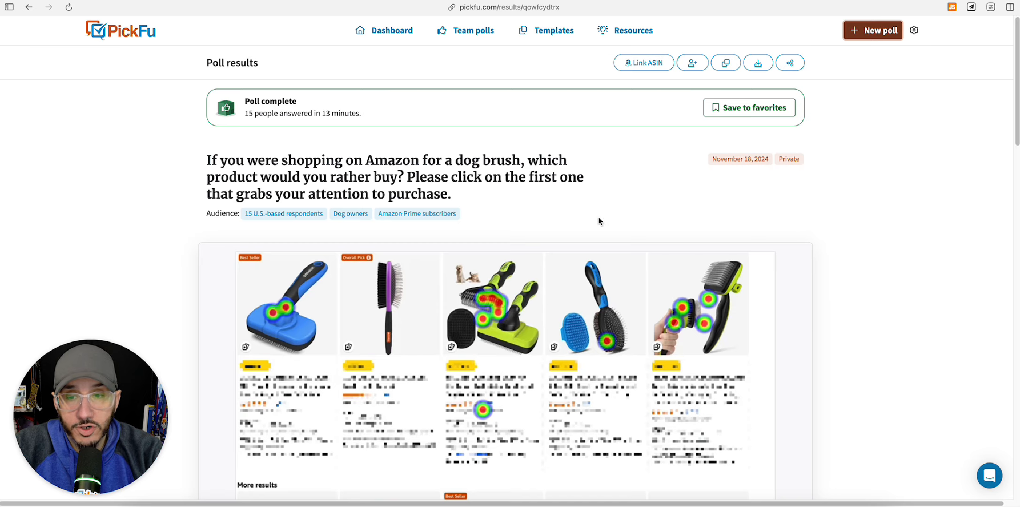
scroll(582, 221, "down", 3)
scroll(359, 125, "up", 3)
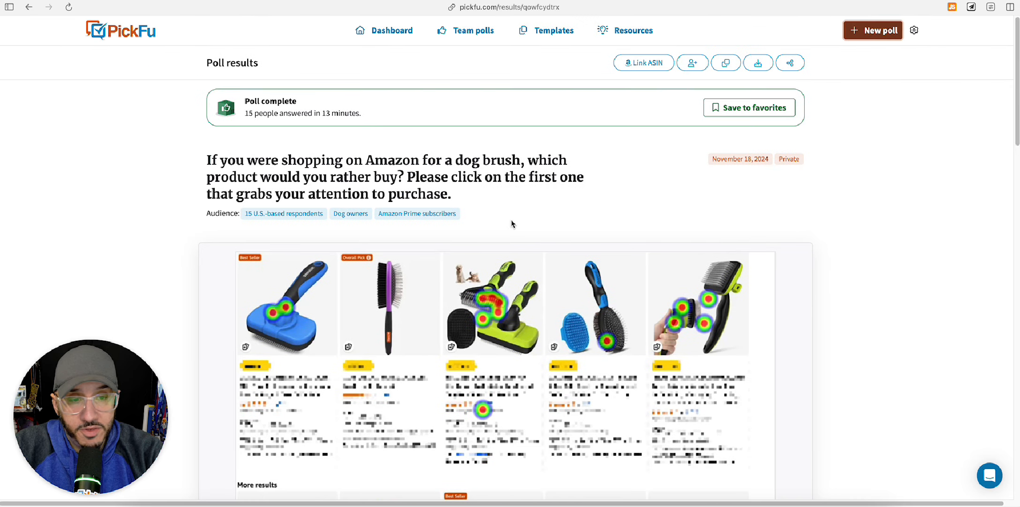
scroll(512, 224, "down", 5)
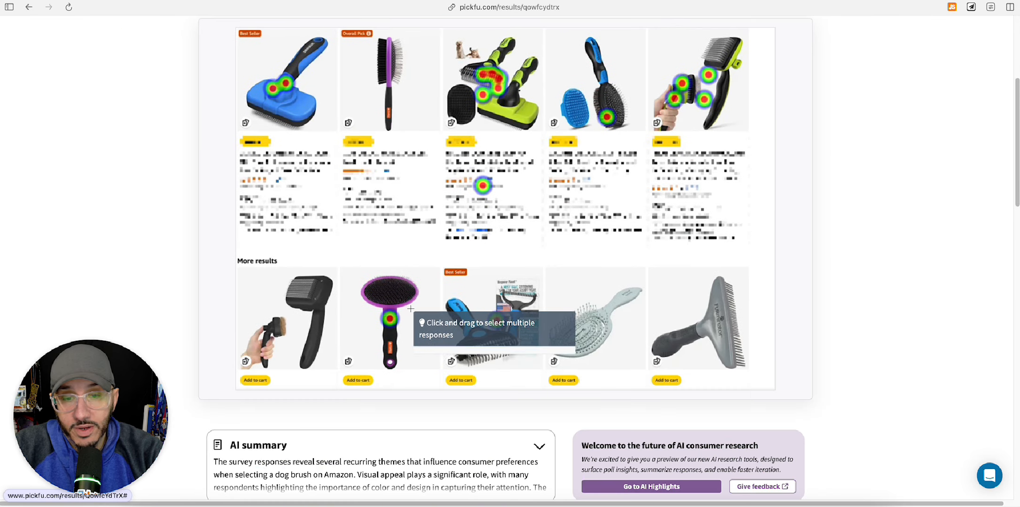
mouse_move(387, 318)
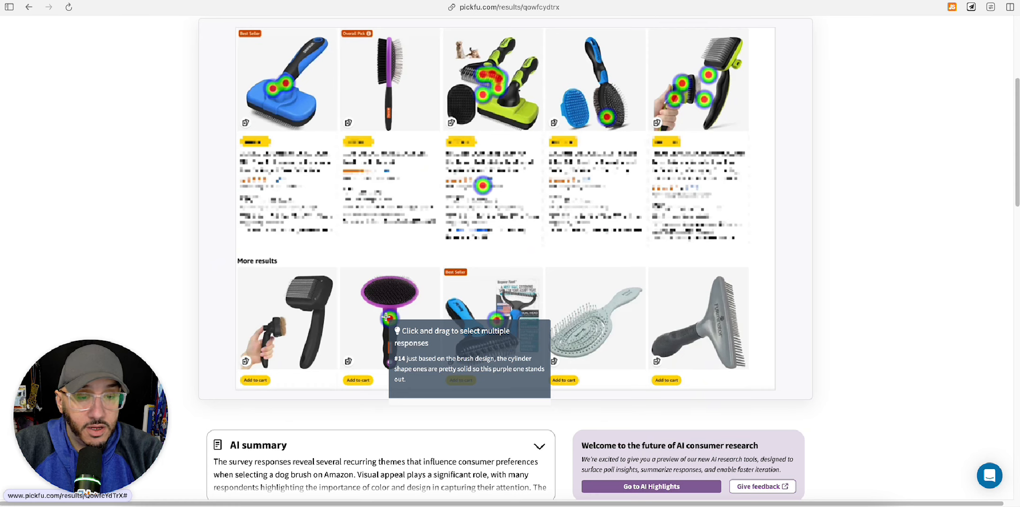
mouse_move(499, 321)
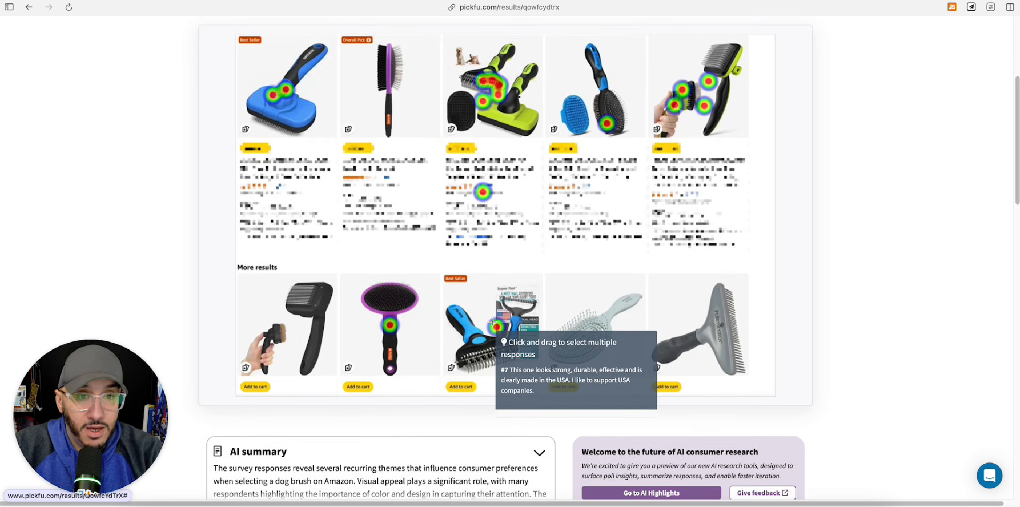
scroll(493, 321, "up", 3)
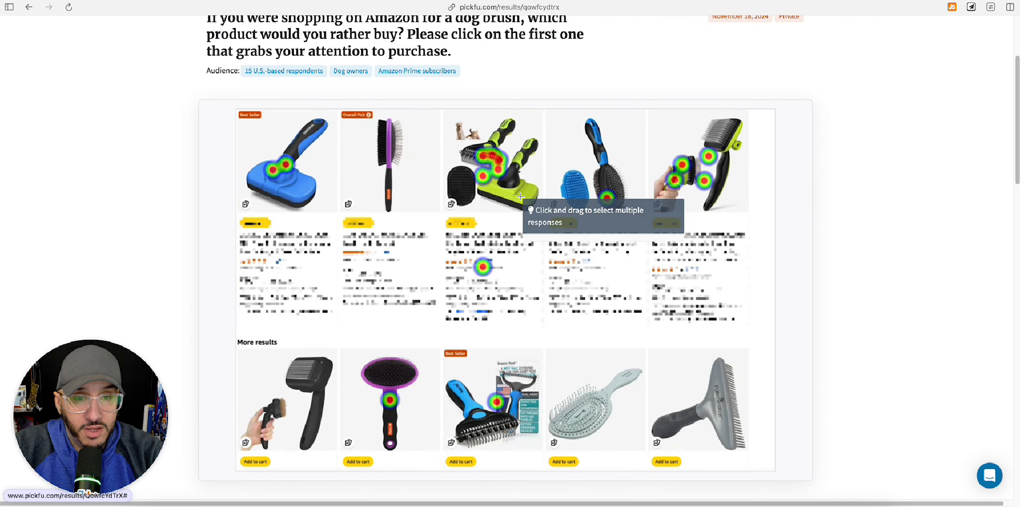
Filter the heatmap to the clicks on the green multi-brush set and read those respondents' comments.
left_click_drag(463, 133, 529, 301)
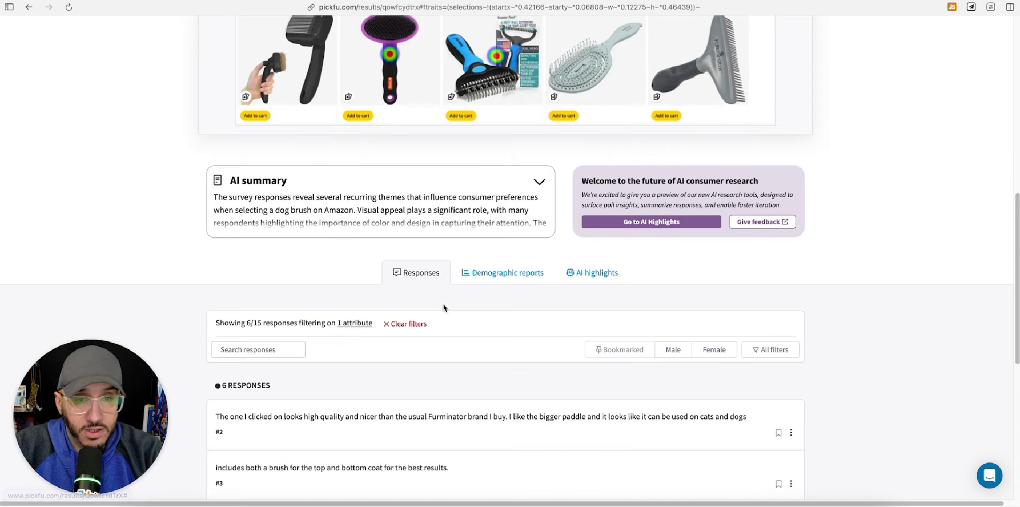
scroll(443, 308, "down", 8)
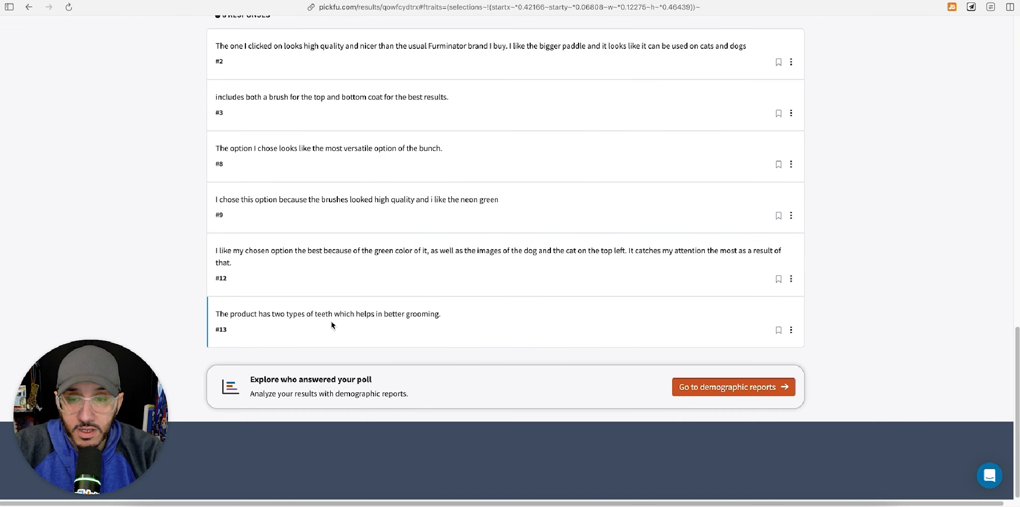
mouse_move(299, 266)
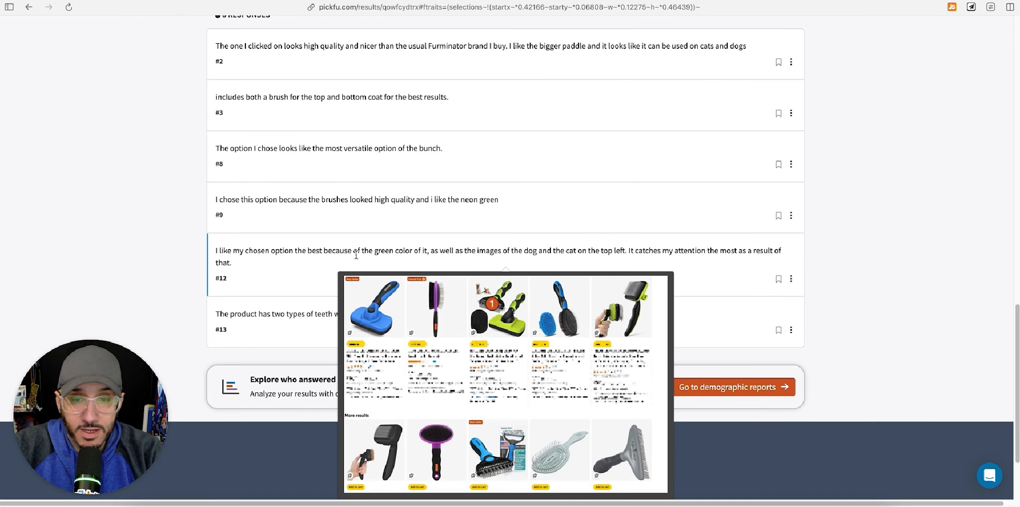
left_click_drag(309, 250, 671, 252)
mouse_move(331, 194)
left_click_drag(320, 199, 530, 200)
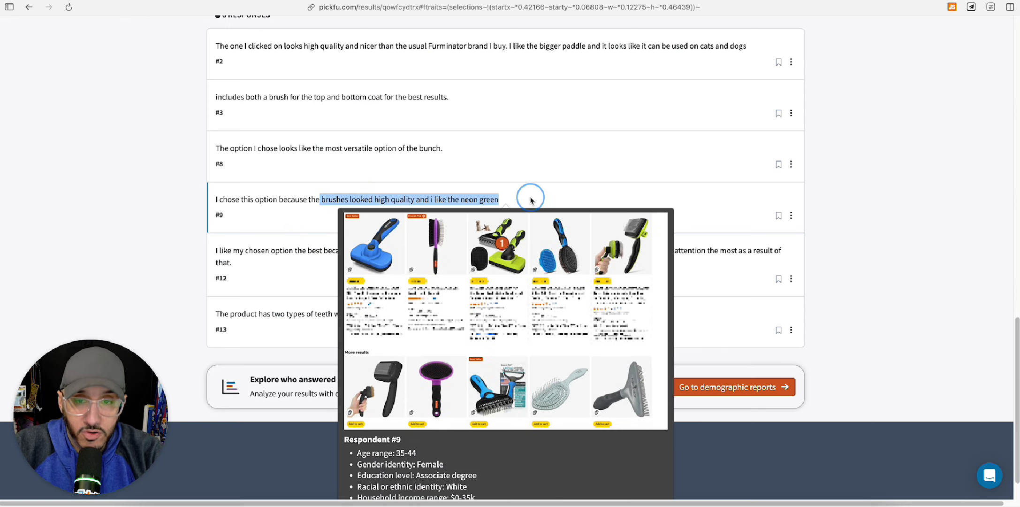
left_click_drag(274, 149, 428, 150)
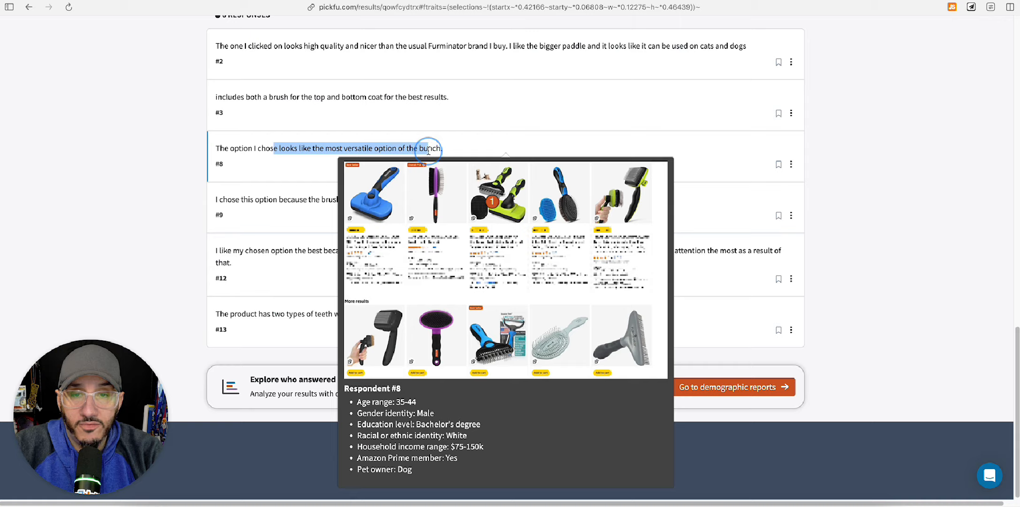
scroll(257, 95, "up", 1)
mouse_move(395, 59)
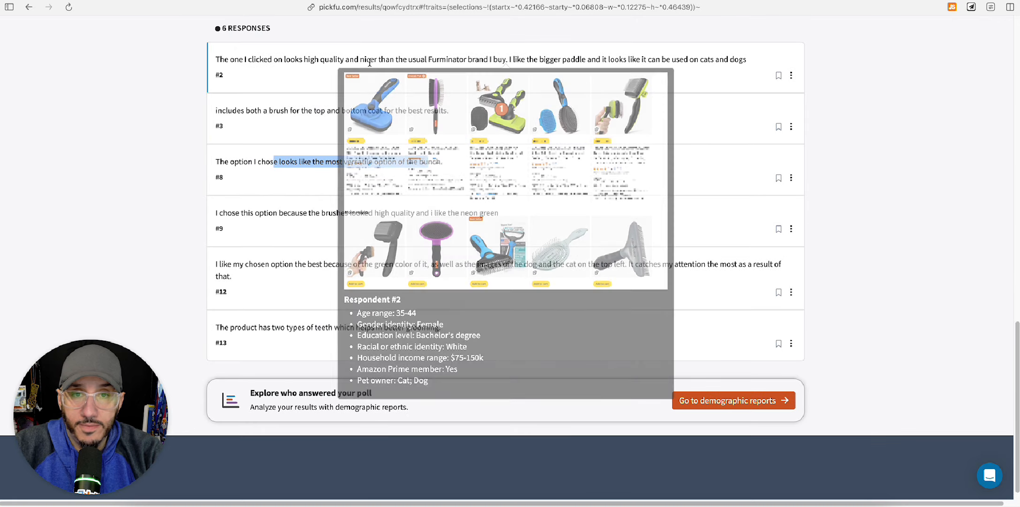
left_click_drag(396, 59, 719, 59)
left_click(720, 273)
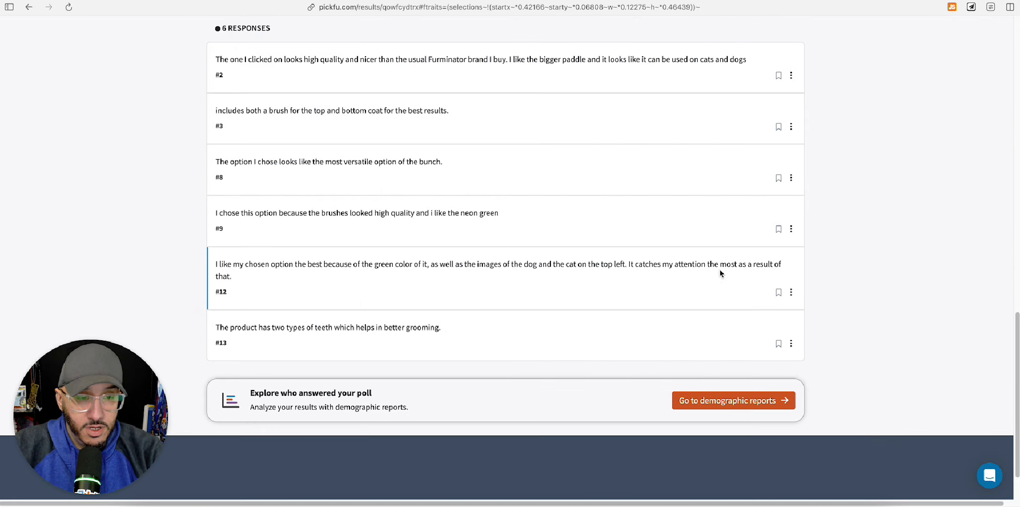
Replace the heatmap selection with the clicks on the green hand-held brush in the upper product row and read the comments.
scroll(668, 296, "up", 8)
scroll(668, 295, "up", 1)
scroll(667, 296, "down", 7)
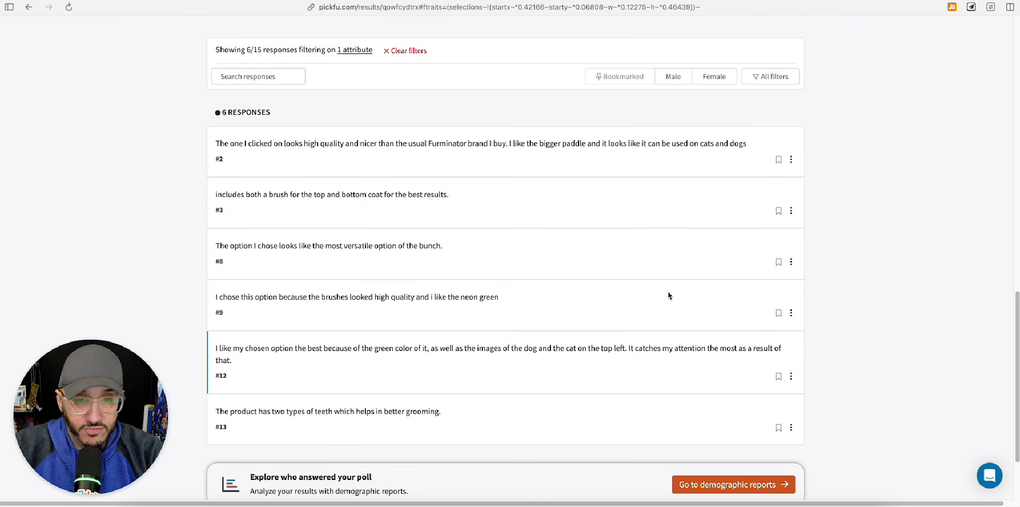
scroll(667, 295, "up", 8)
scroll(670, 294, "up", 5)
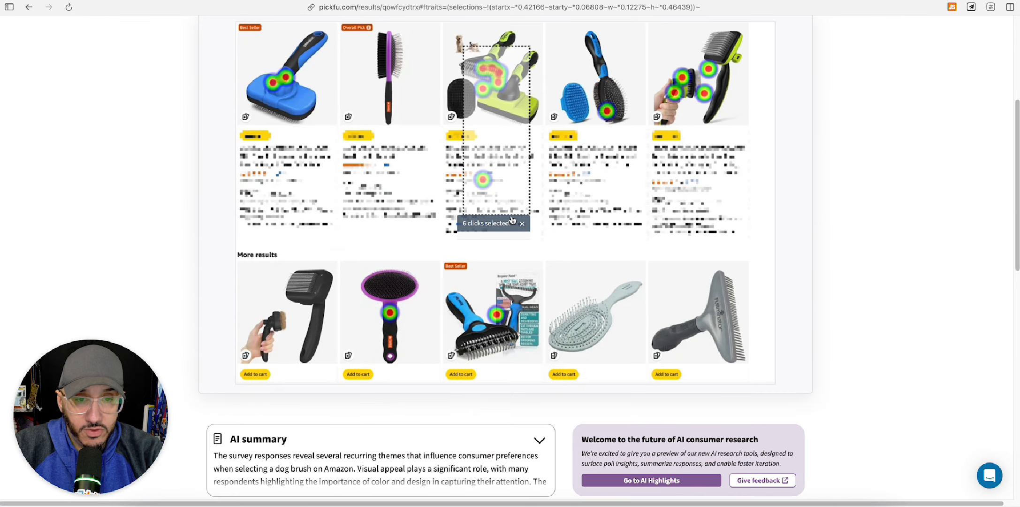
left_click(522, 223)
left_click_drag(706, 121, 738, 138)
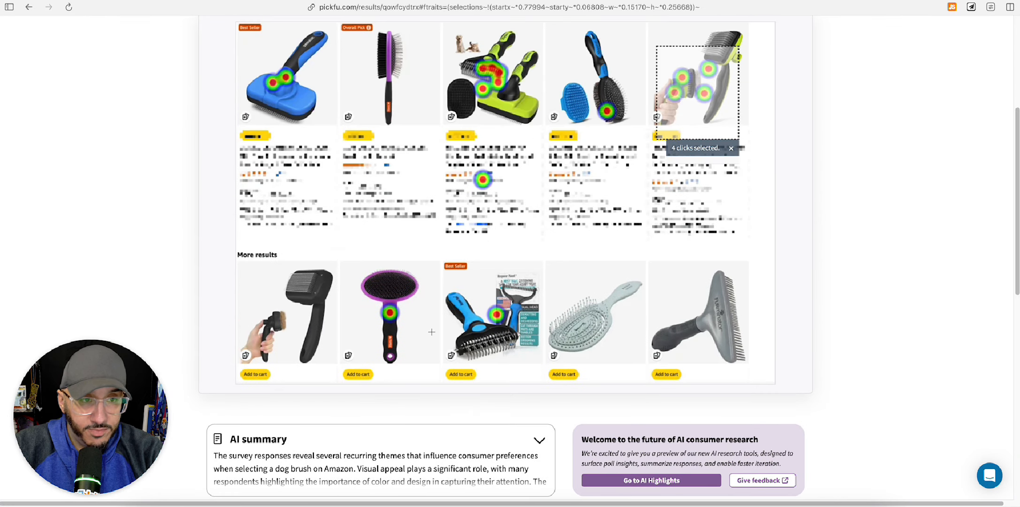
scroll(421, 337, "down", 10)
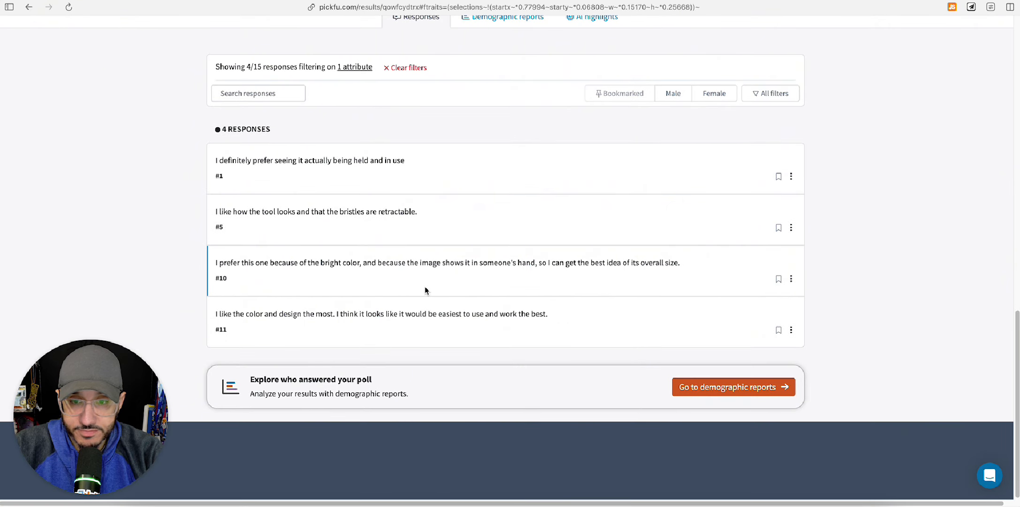
mouse_move(289, 315)
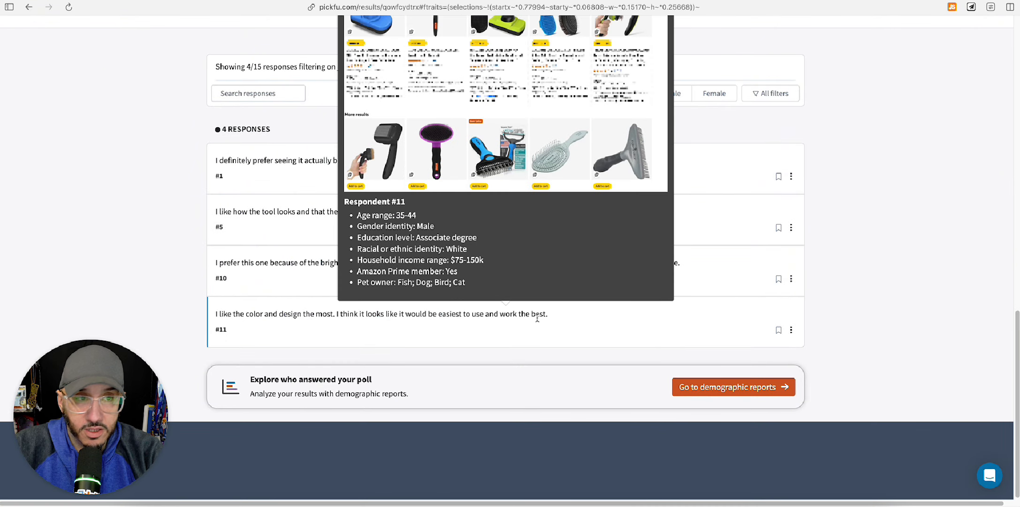
scroll(537, 318, "up", 15)
scroll(727, 62, "down", 7)
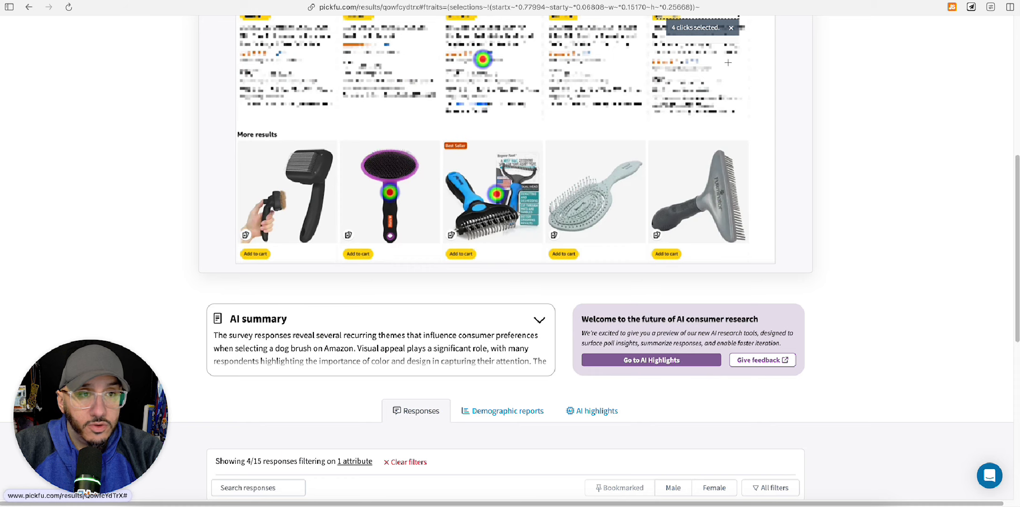
Clear the click selection and examine the demographic reports for all respondents, from age range to ethnic identity.
left_click(731, 27)
left_click(492, 413)
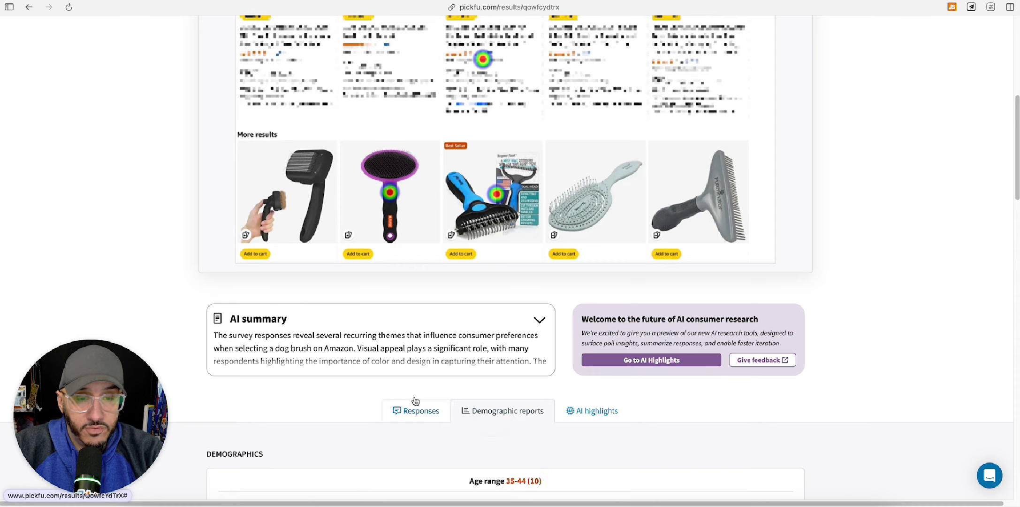
scroll(405, 392, "down", 12)
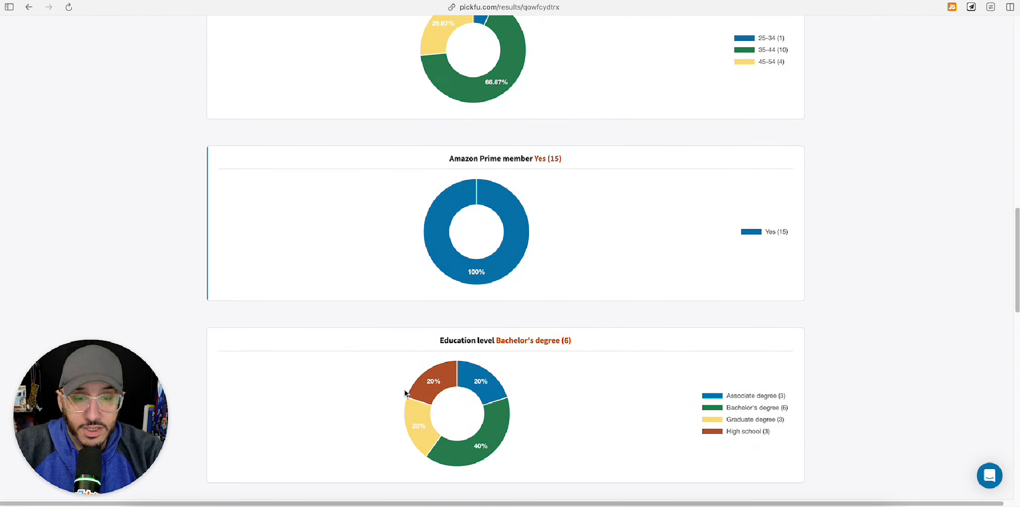
scroll(405, 393, "down", 6)
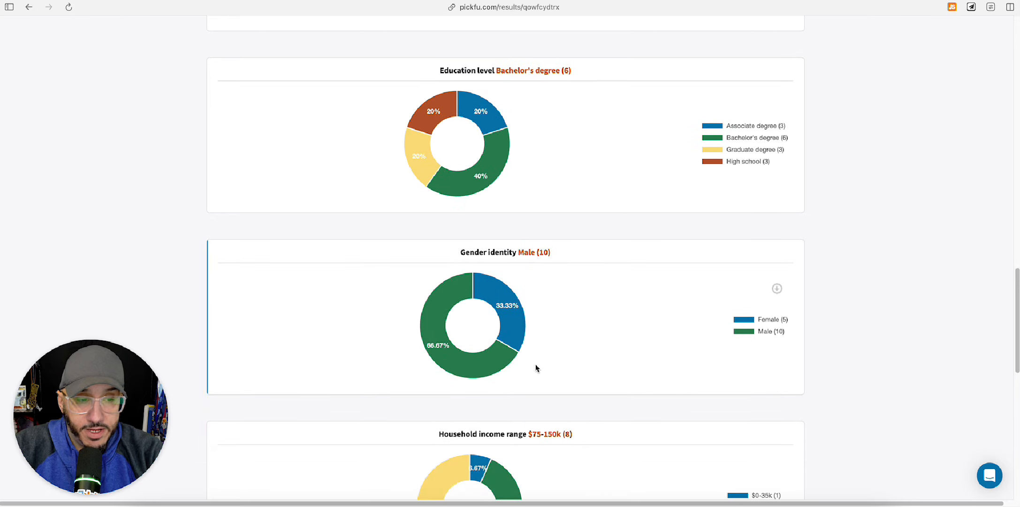
scroll(536, 368, "down", 3)
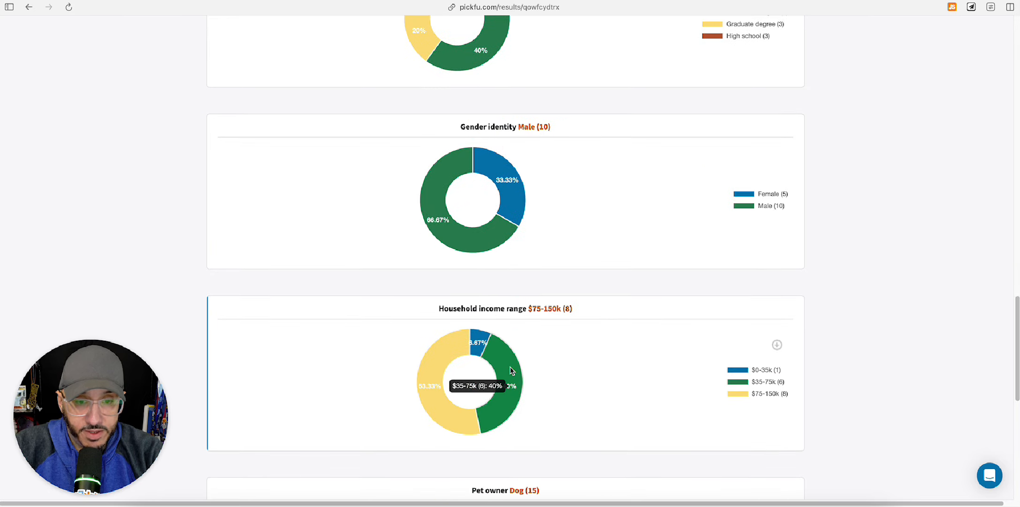
scroll(555, 390, "down", 5)
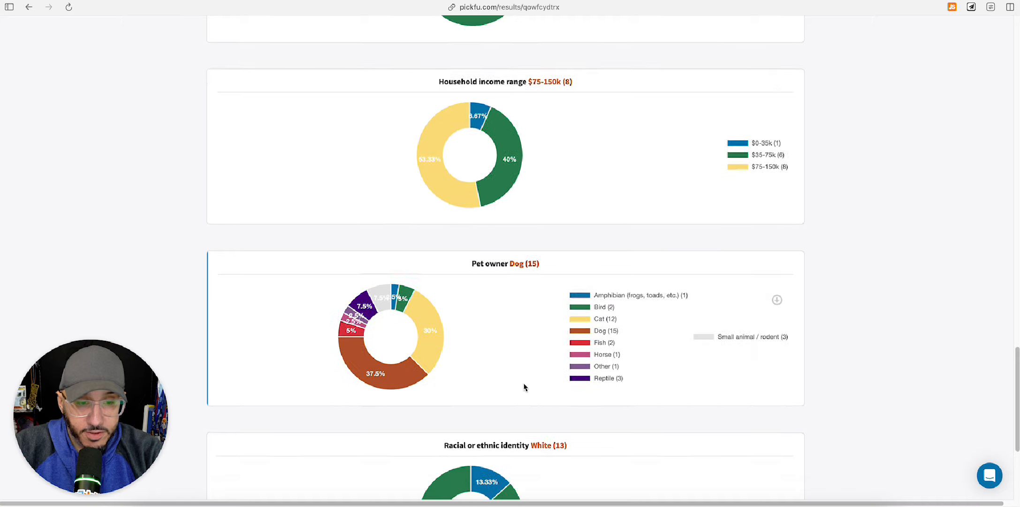
scroll(524, 386, "down", 5)
scroll(524, 385, "up", 20)
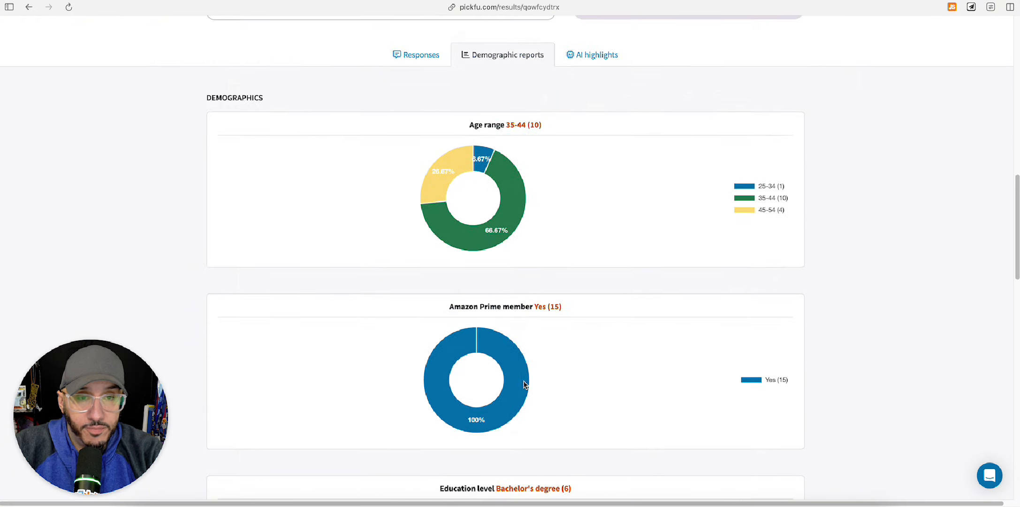
scroll(523, 385, "up", 10)
Select the clicks on the green multi-brush set and examine that group's age, education, gender and income demographics.
left_click(416, 393)
scroll(422, 394, "up", 8)
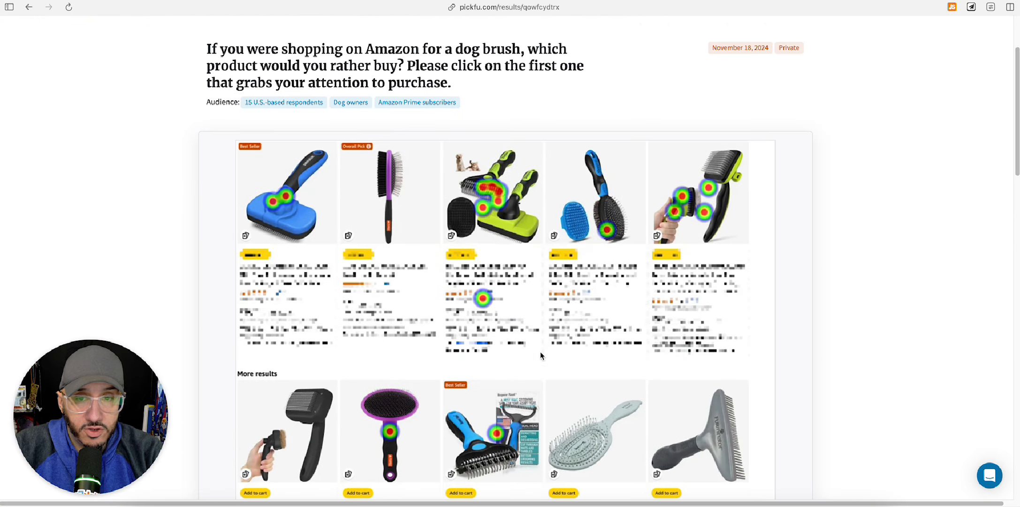
left_click_drag(458, 170, 537, 343)
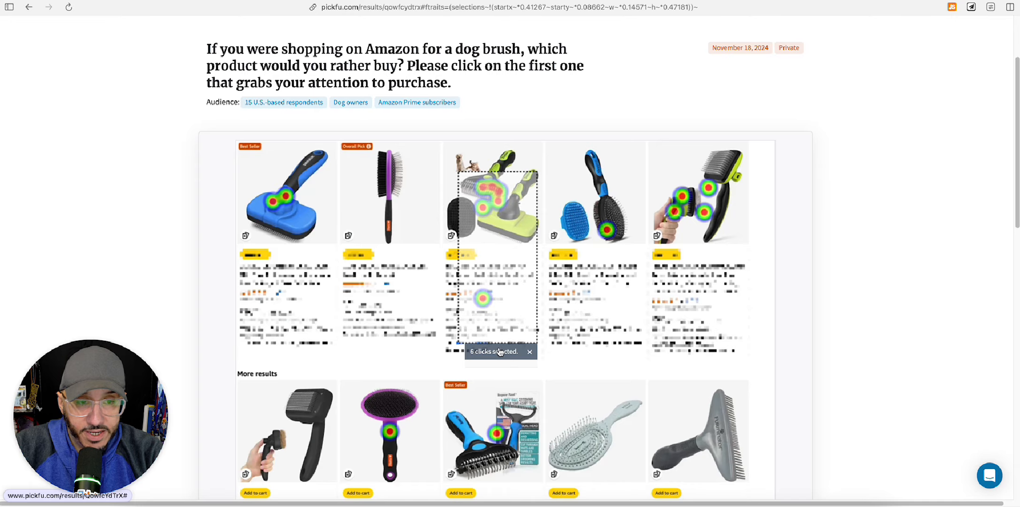
scroll(499, 352, "down", 8)
left_click(501, 217)
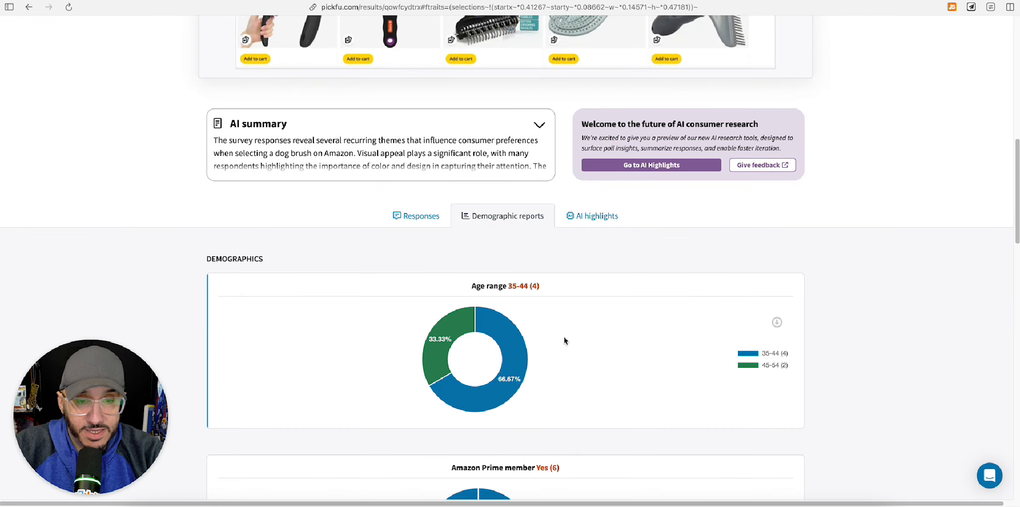
scroll(524, 319, "down", 5)
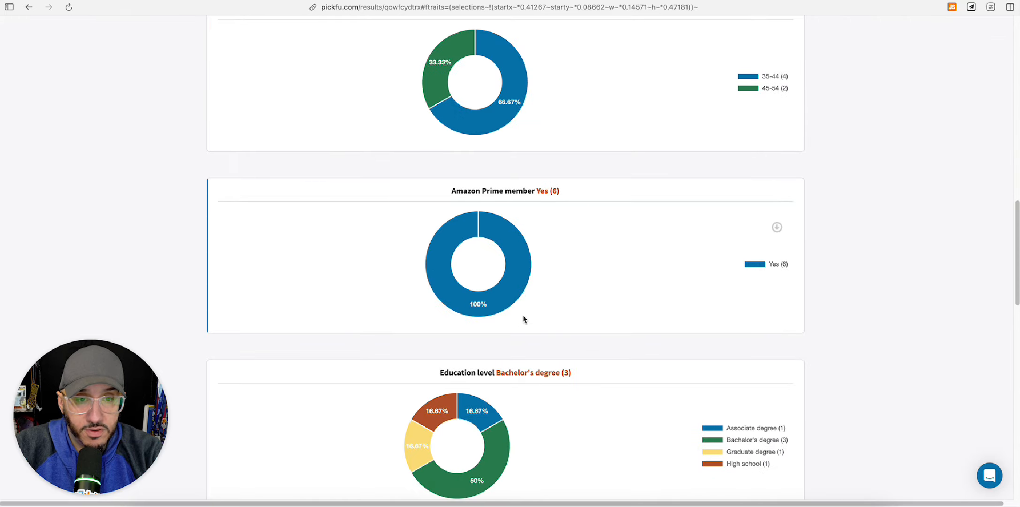
scroll(523, 319, "down", 2)
scroll(523, 319, "up", 5)
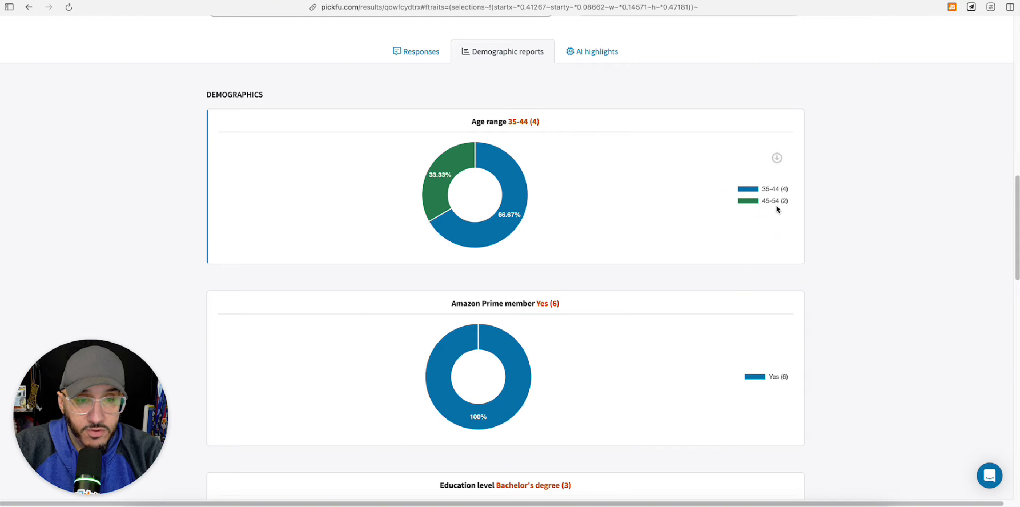
scroll(530, 289, "down", 15)
scroll(531, 289, "up", 10)
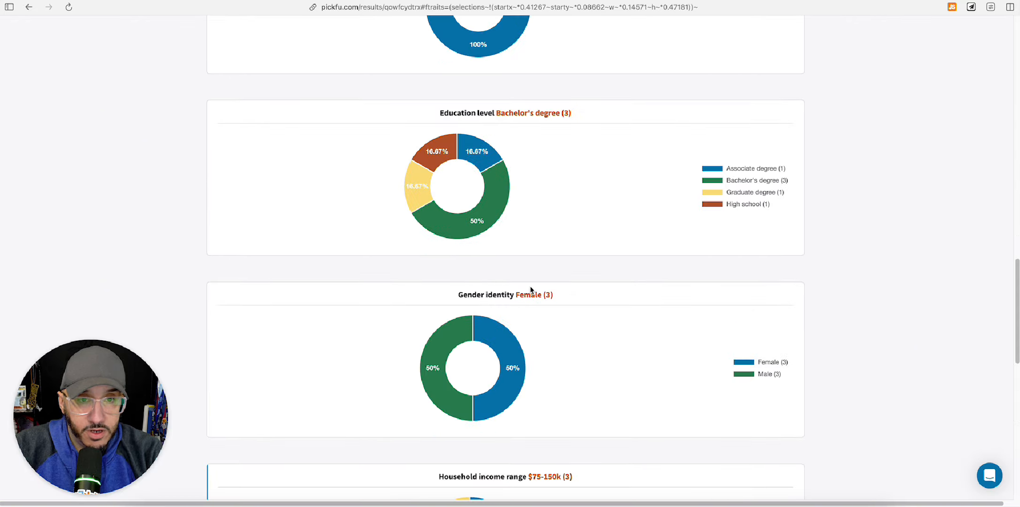
scroll(531, 289, "up", 10)
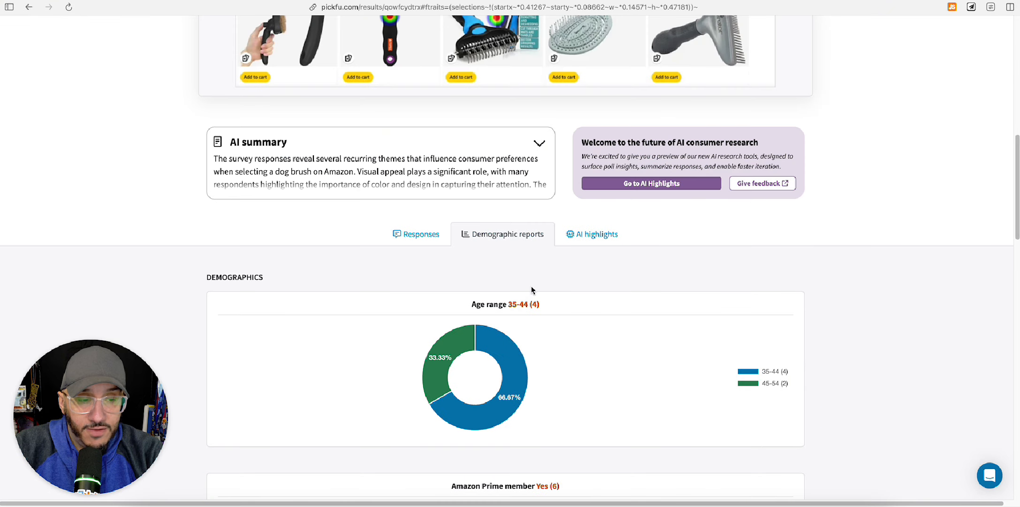
scroll(531, 289, "down", 1)
Reselect the clicks on the green multi-brush set and review the written responses with the profiles of respondents #9, #12 and #13.
scroll(595, 267, "up", 8)
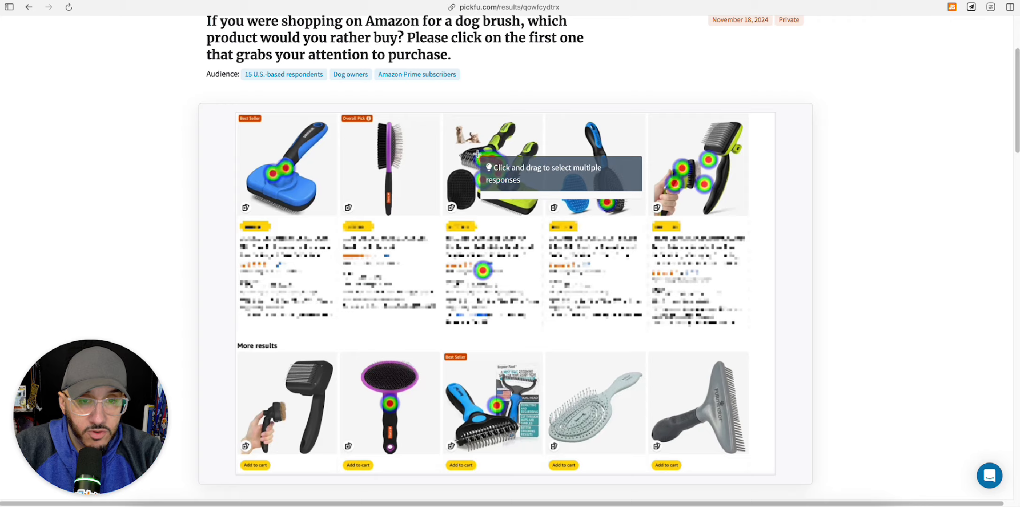
left_click_drag(467, 136, 521, 300)
scroll(437, 216, "up", 3)
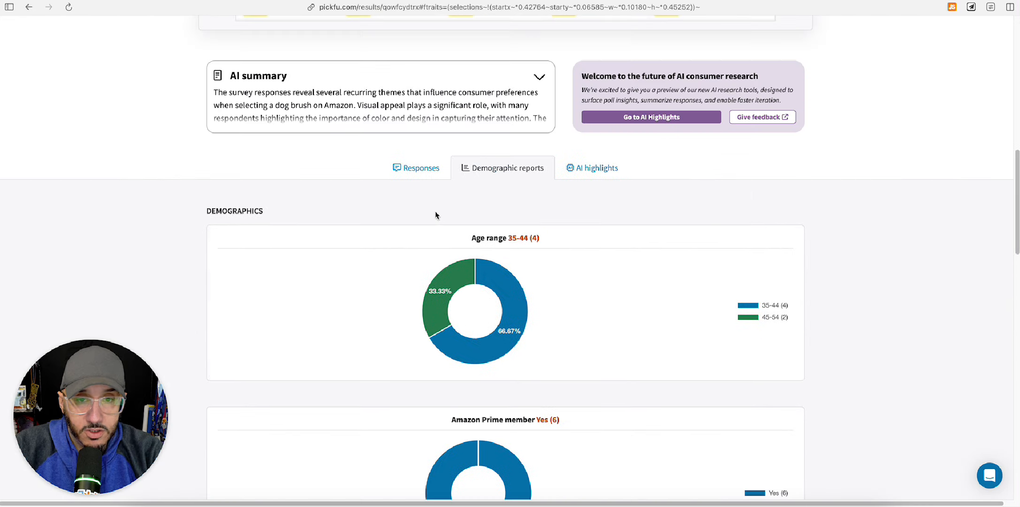
left_click(421, 166)
scroll(466, 254, "down", 2)
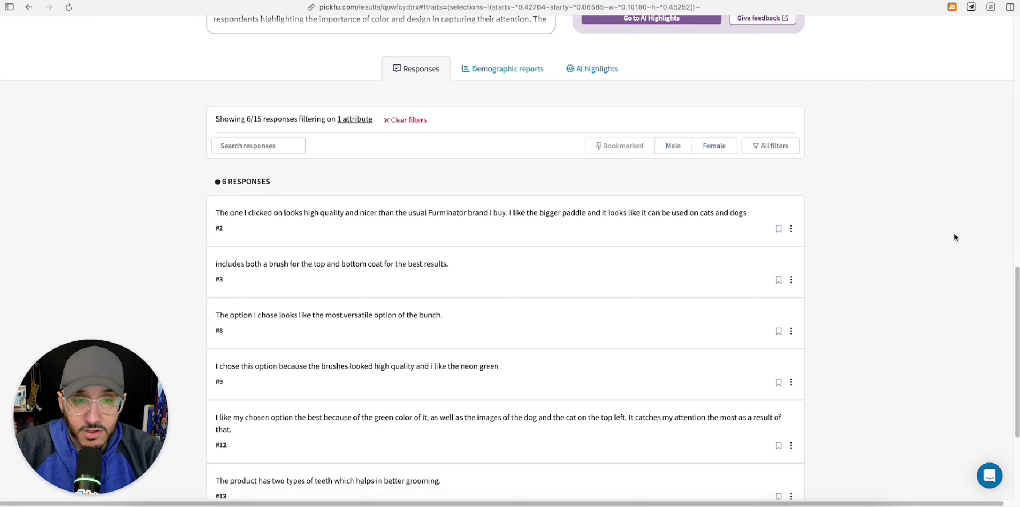
scroll(853, 252, "down", 2)
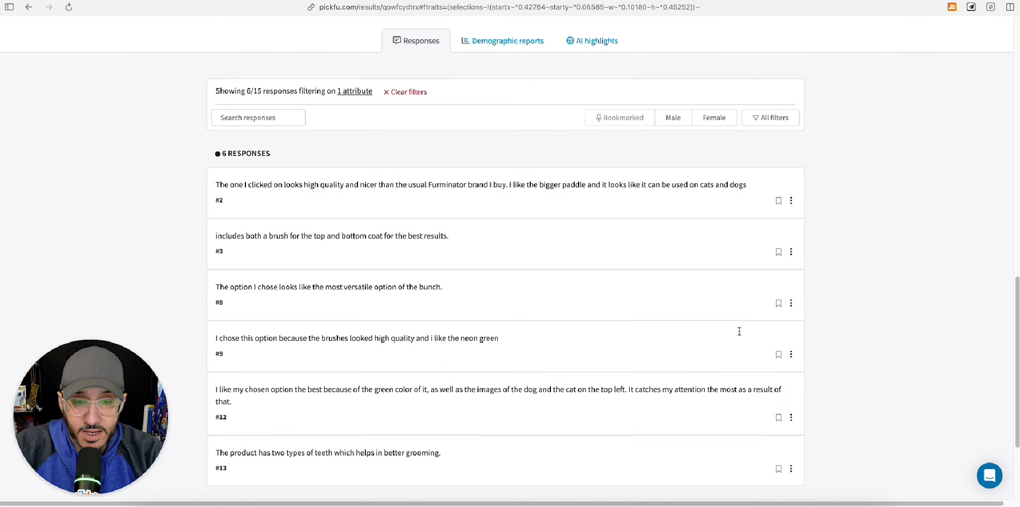
mouse_move(590, 348)
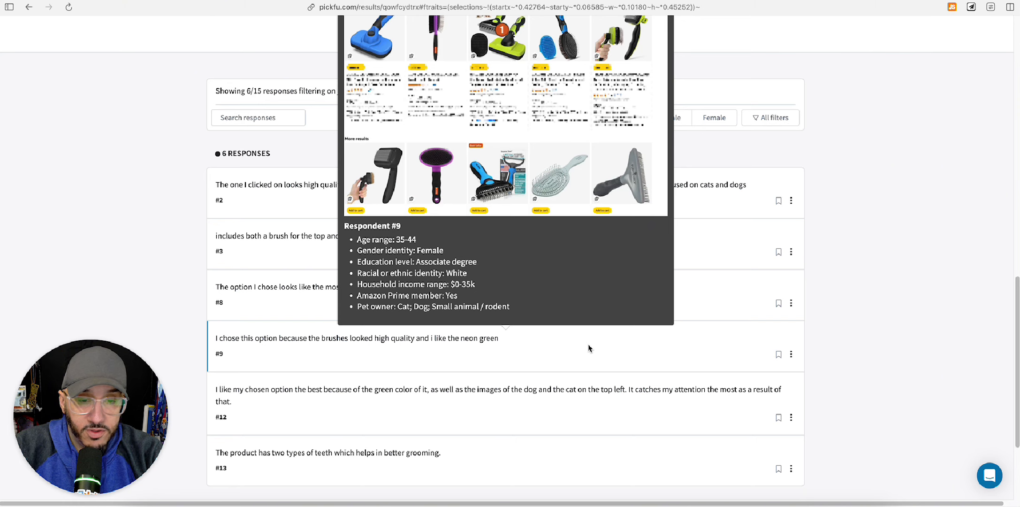
mouse_move(539, 400)
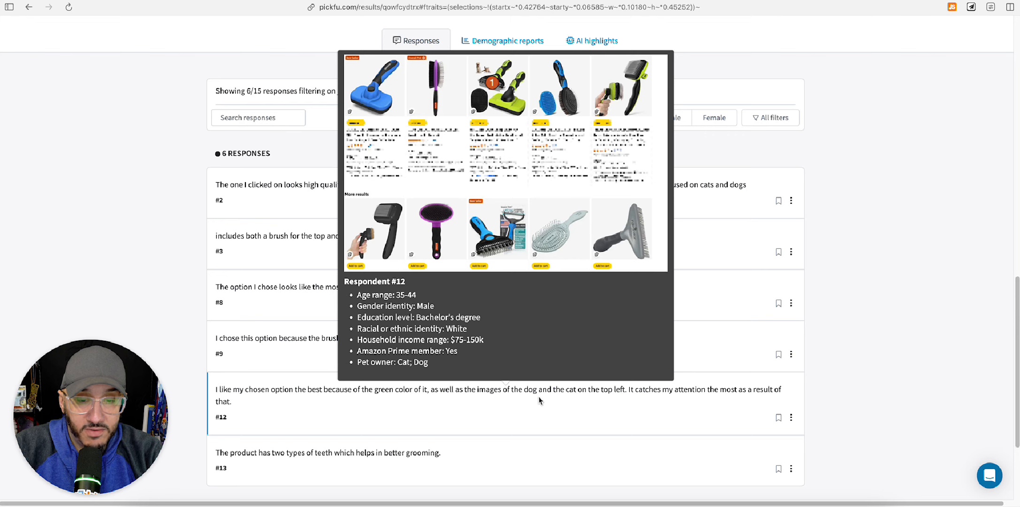
mouse_move(502, 453)
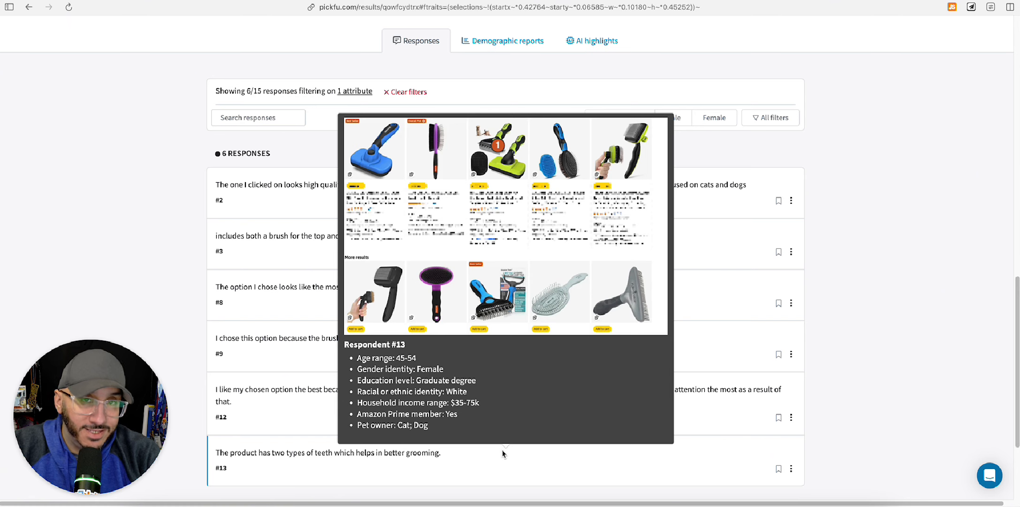
scroll(153, 137, "up", 15)
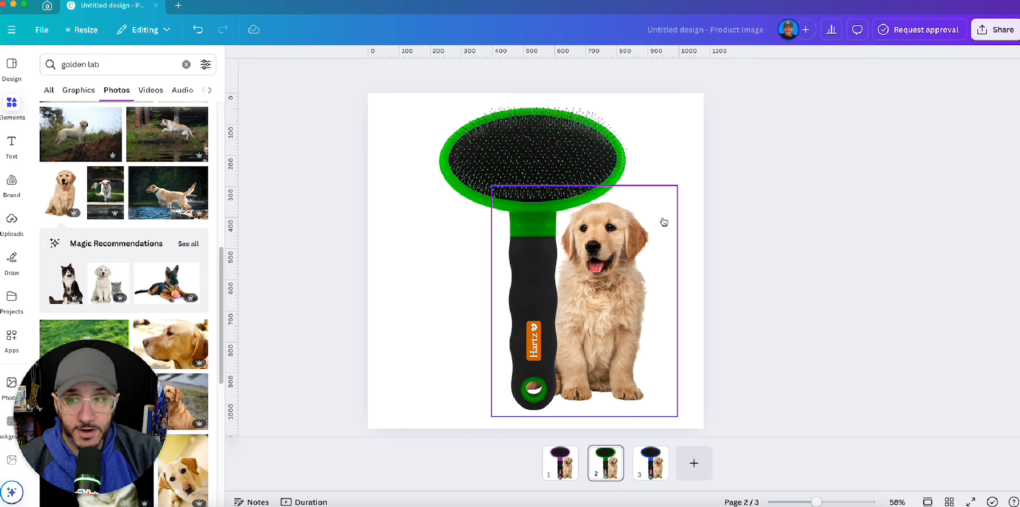
left_click(385, 164)
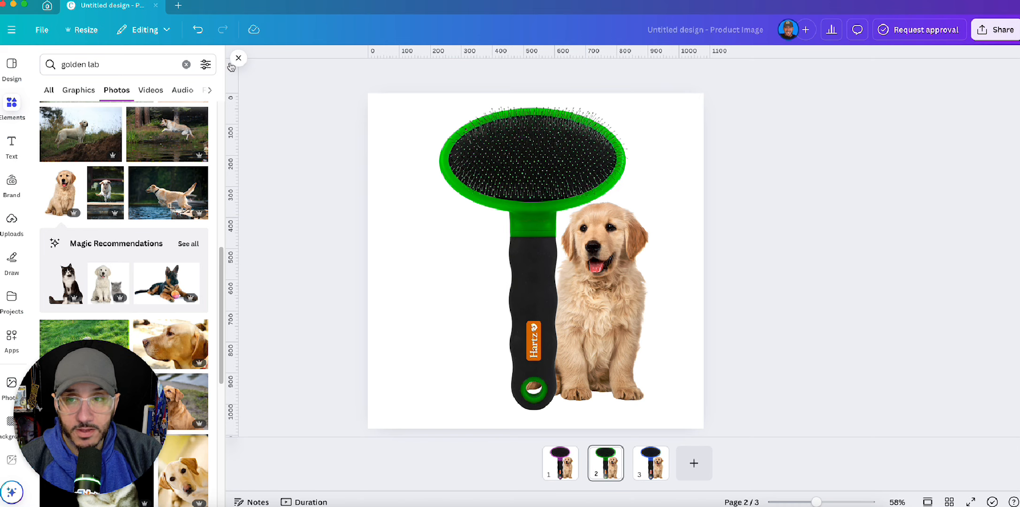
left_click(237, 58)
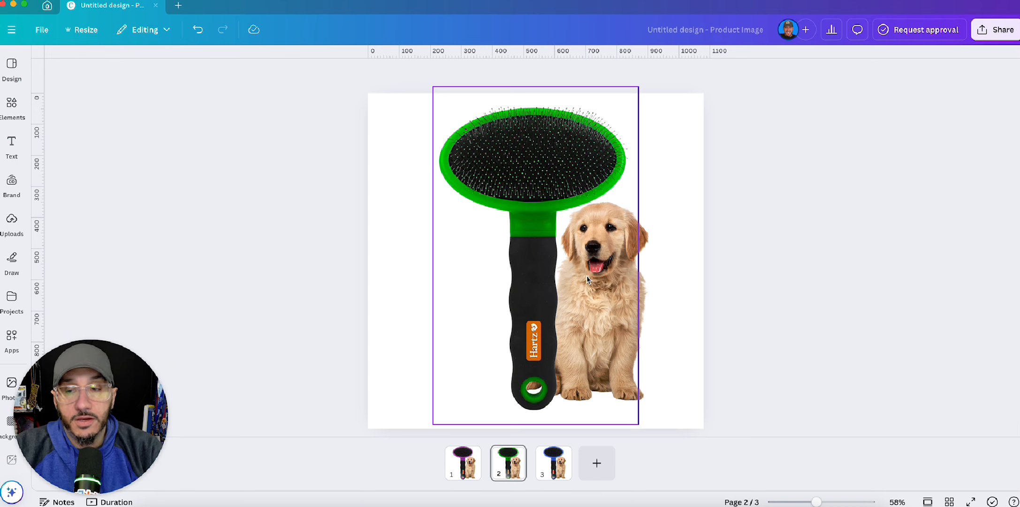
Search Canva's photo elements for "tall box" while on the green brush page.
left_click(11, 102)
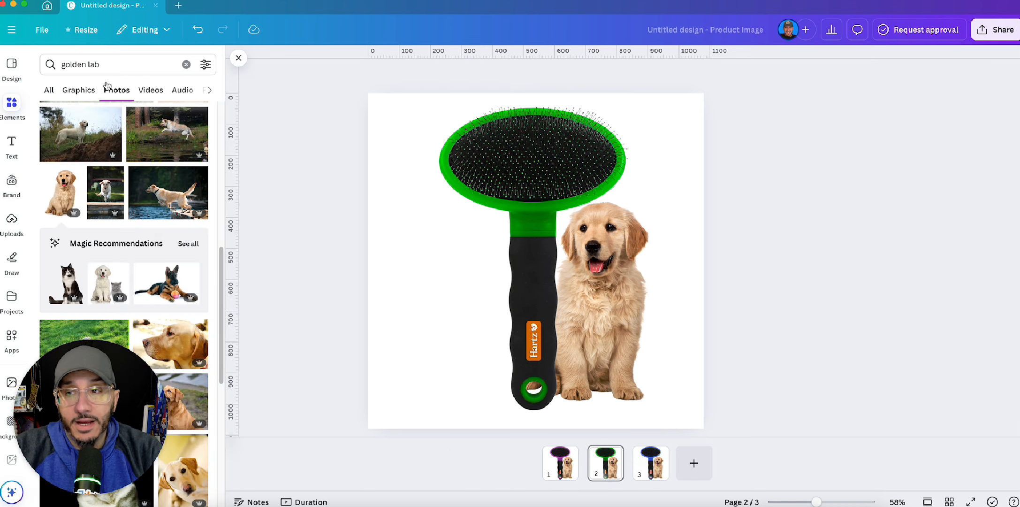
left_click(48, 90)
left_click(132, 62)
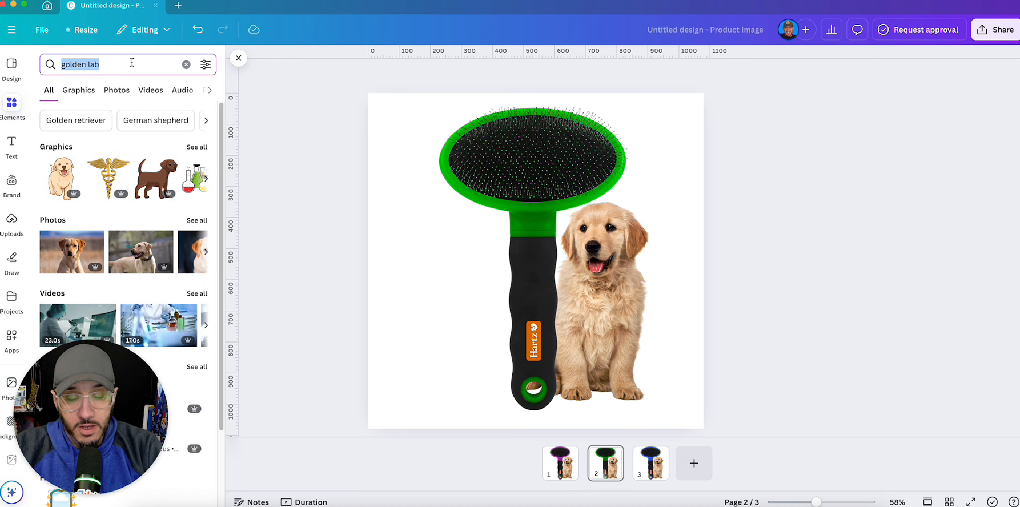
type("tall box")
key("Return")
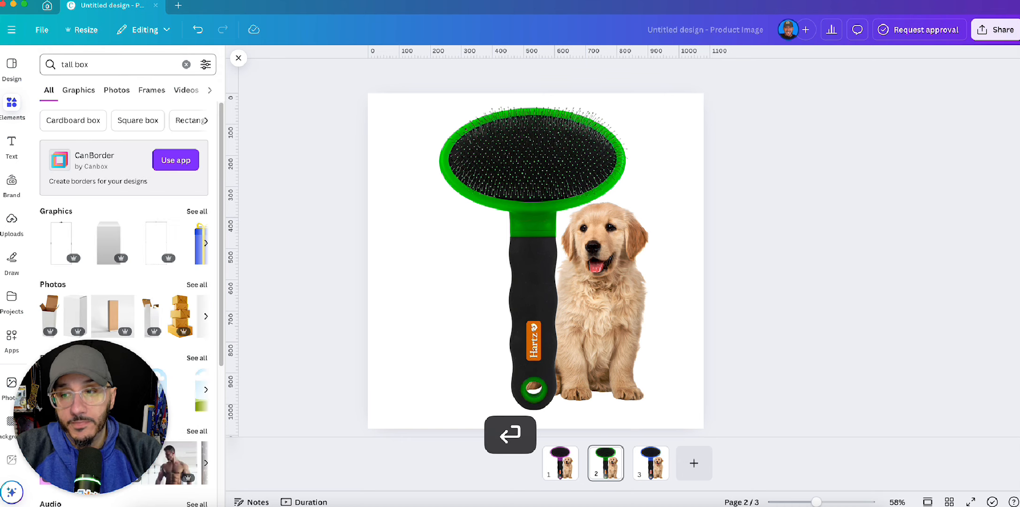
left_click(117, 91)
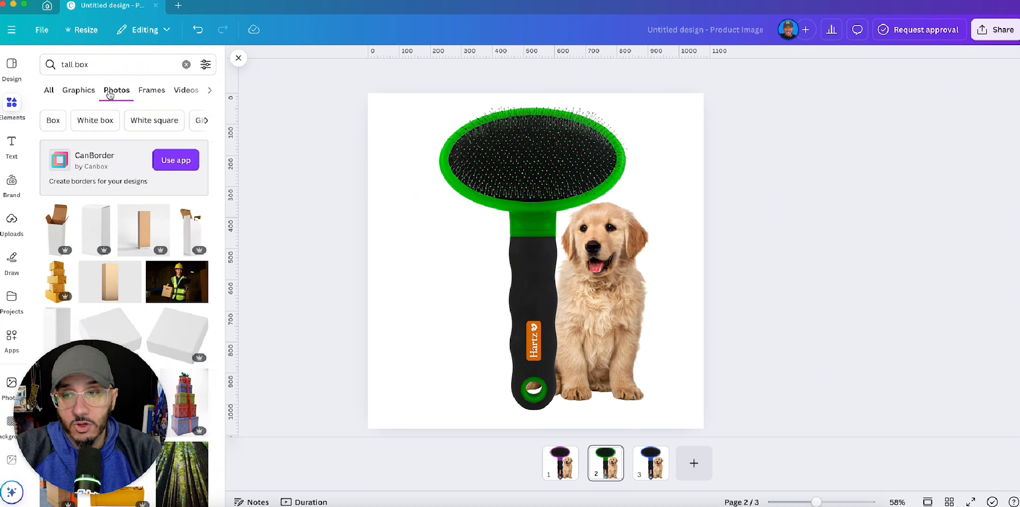
Add the closed plain white tall box photo to the green brush page and move it to the left of the puppy.
left_click(121, 211)
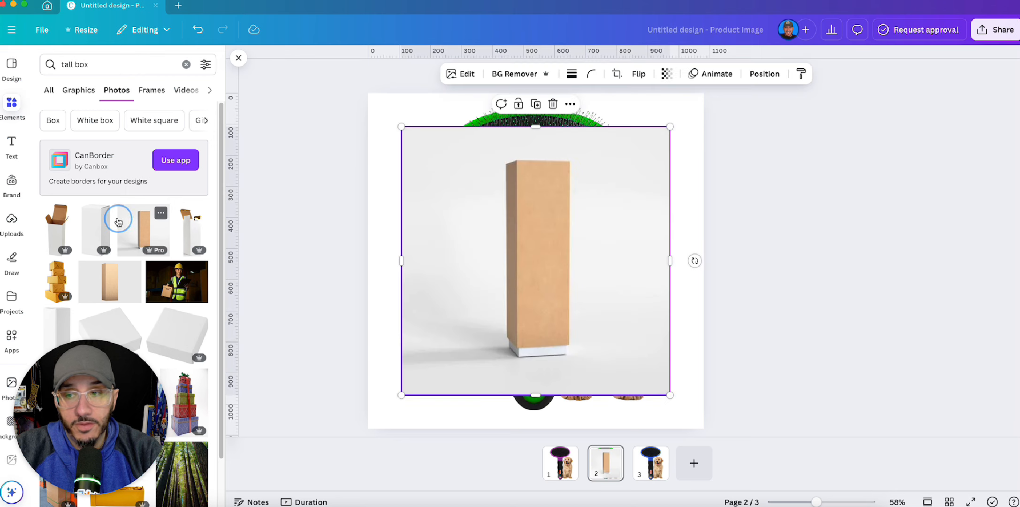
left_click(554, 104)
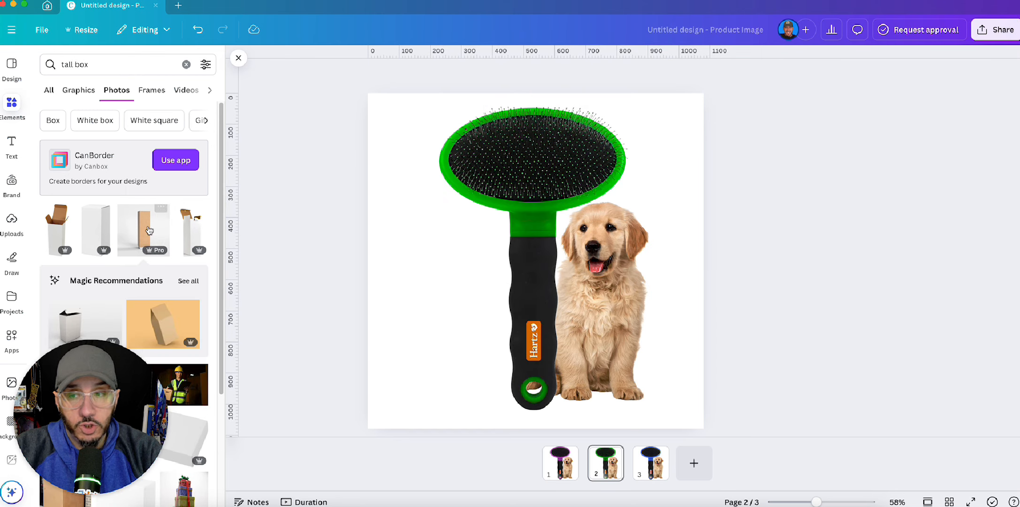
left_click(92, 244)
left_click_drag(565, 278, 494, 276)
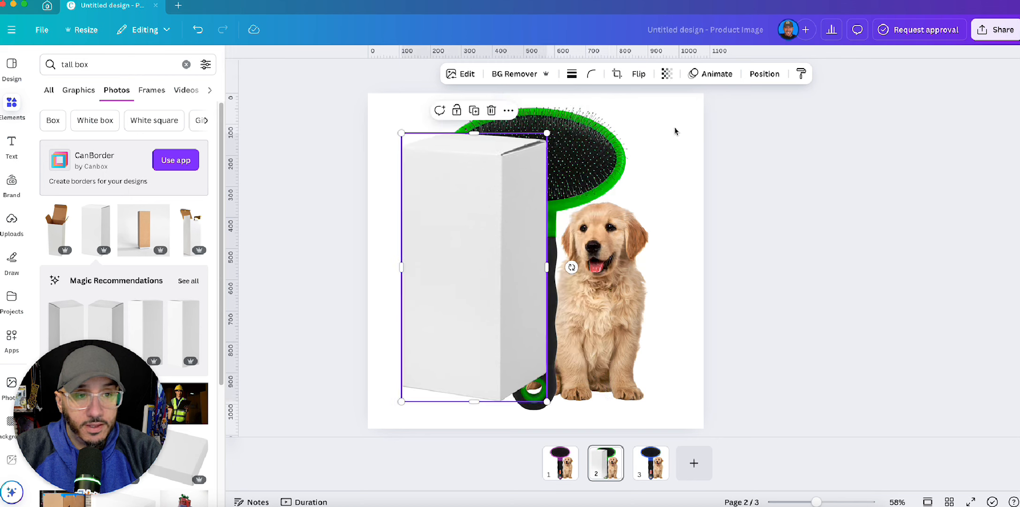
Flip the white box horizontally, shrink it to about the puppy's height and place it left of the brush handle, level with the puppy.
left_click(634, 80)
left_click(643, 101)
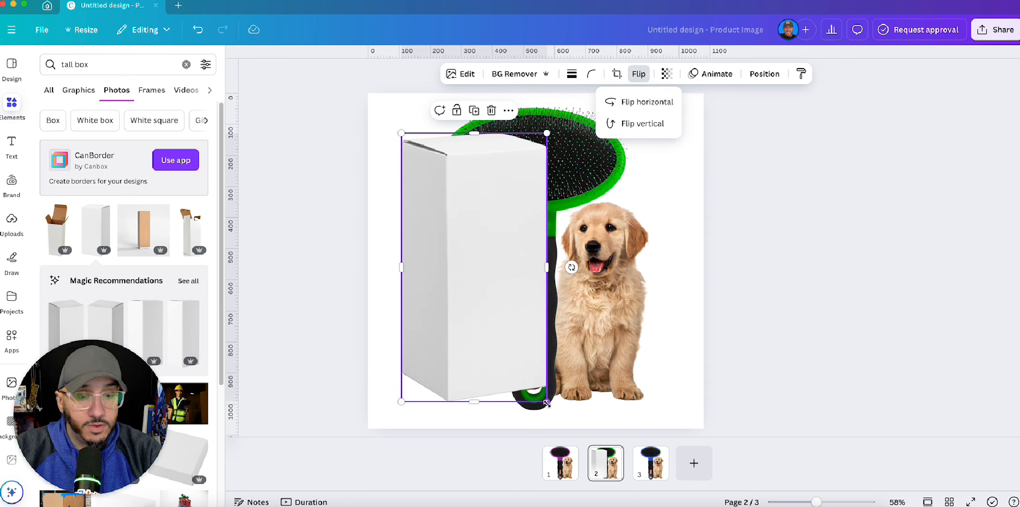
left_click_drag(546, 402, 510, 335)
left_click_drag(465, 296, 458, 360)
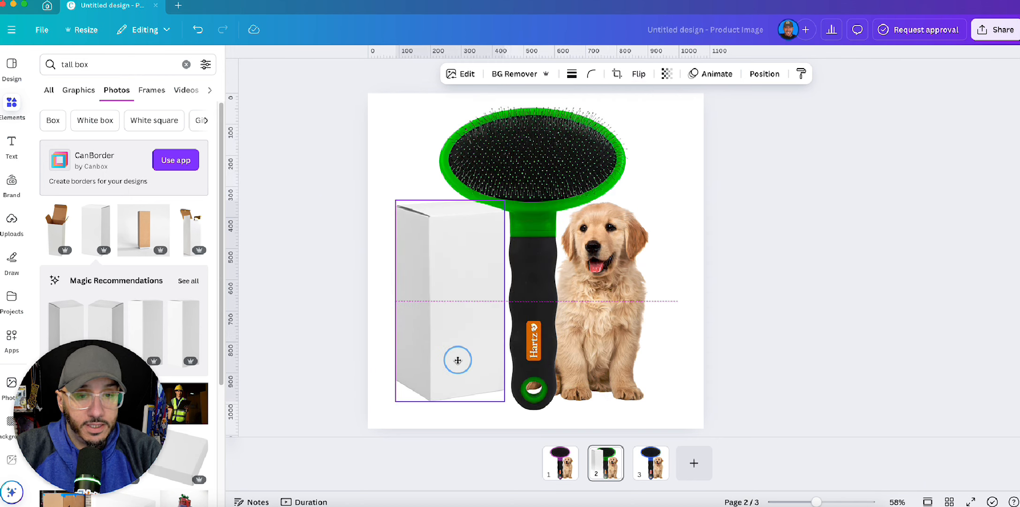